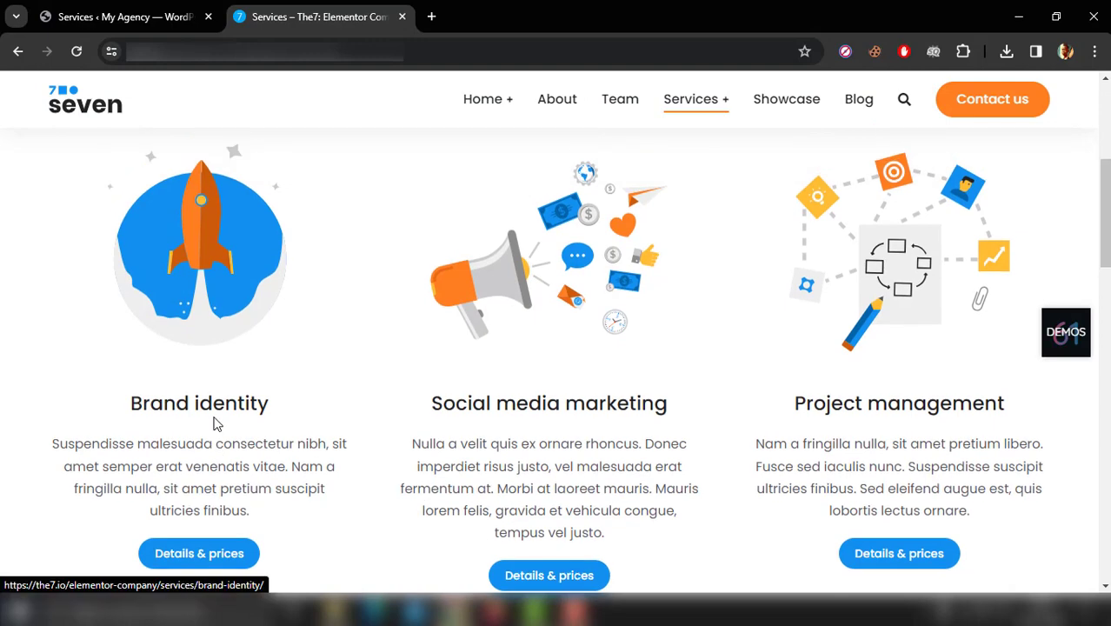
scroll(217, 424, up, 1)
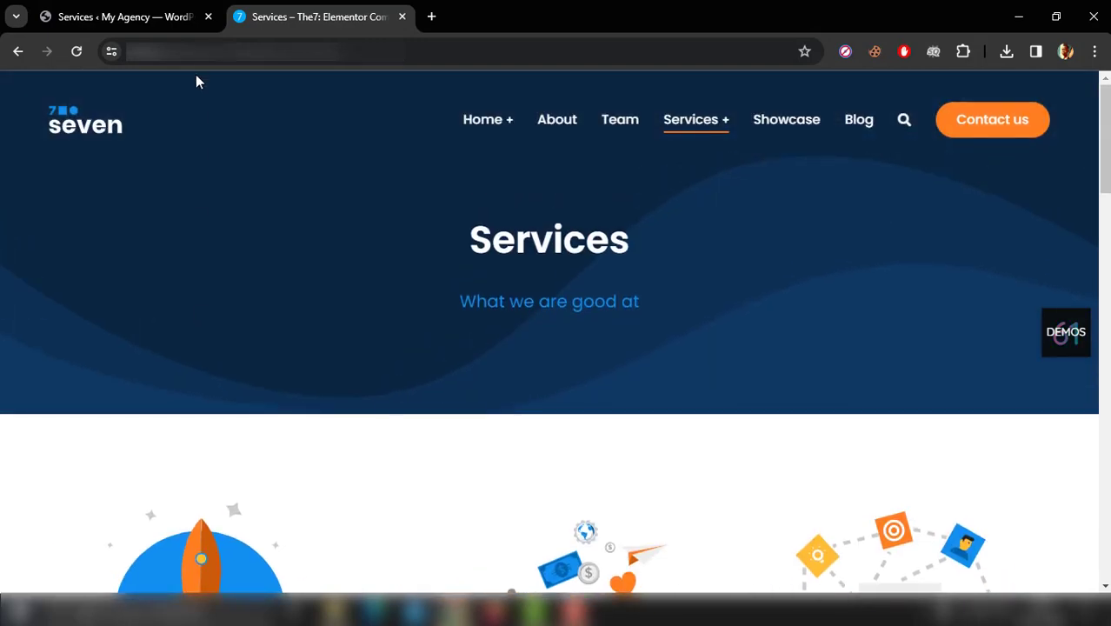
Step: Switch to the WordPress admin and open the Services page for editing in Elementor
click(121, 17)
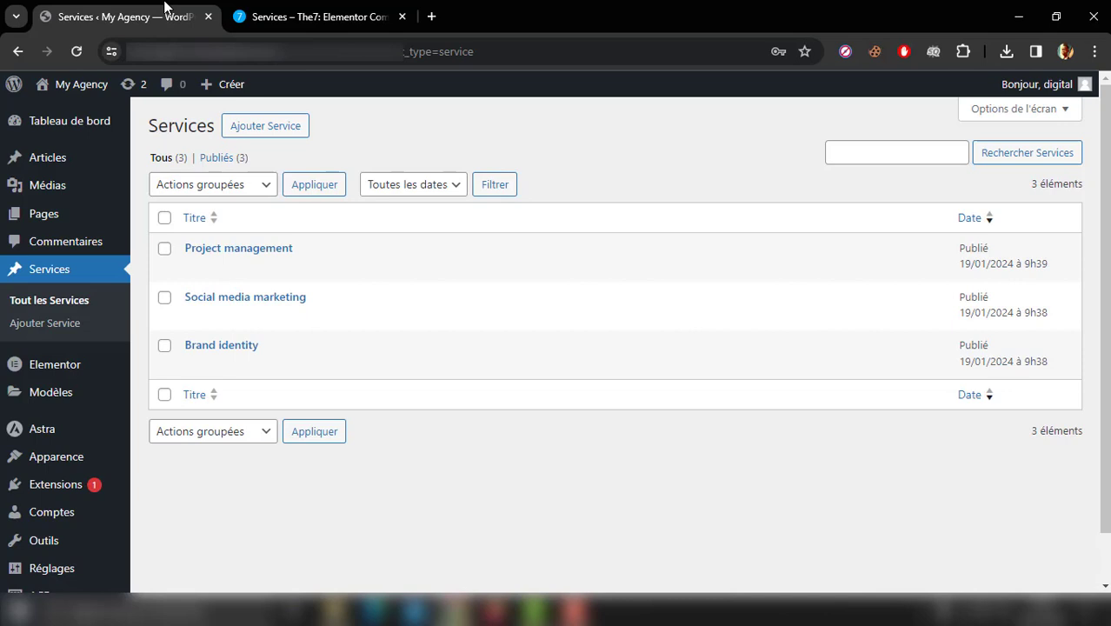
click(59, 221)
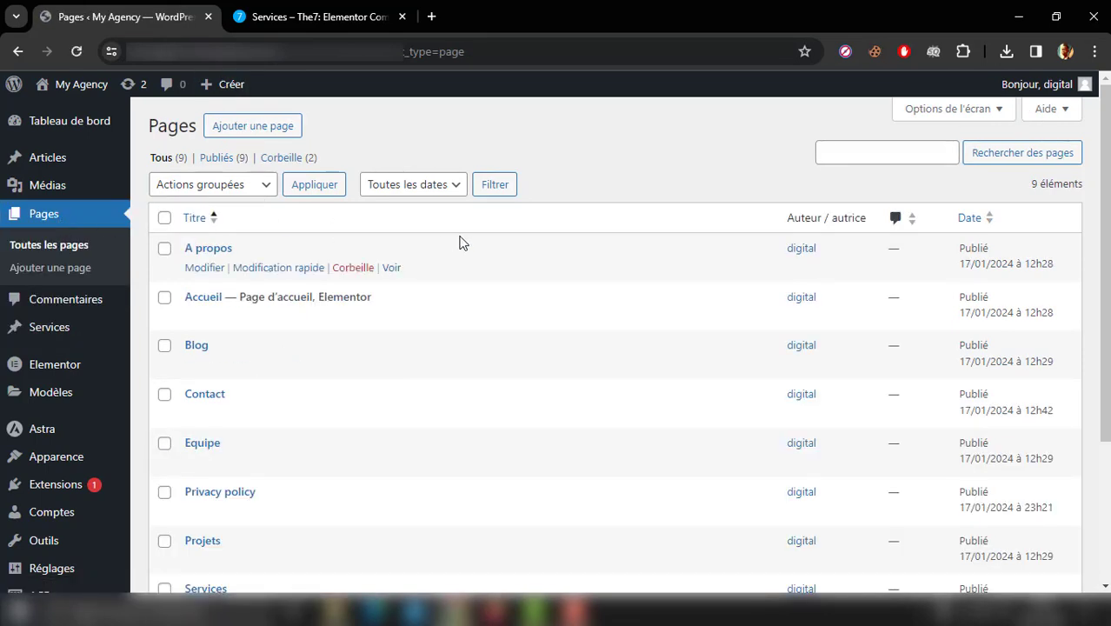
scroll(460, 243, down, 2)
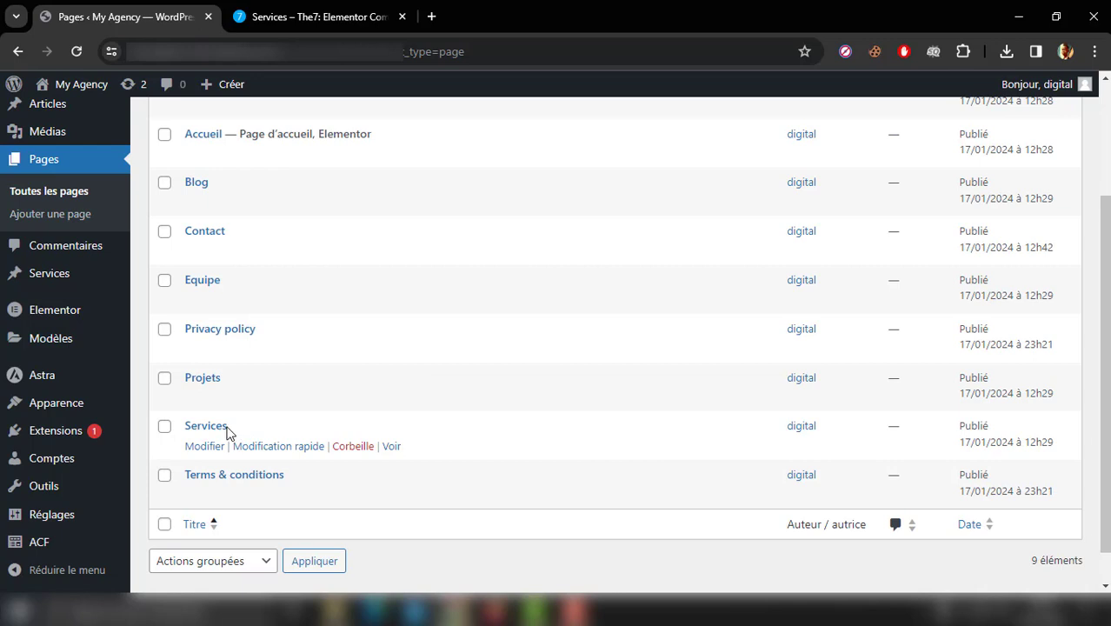
ctrl+click(206, 426)
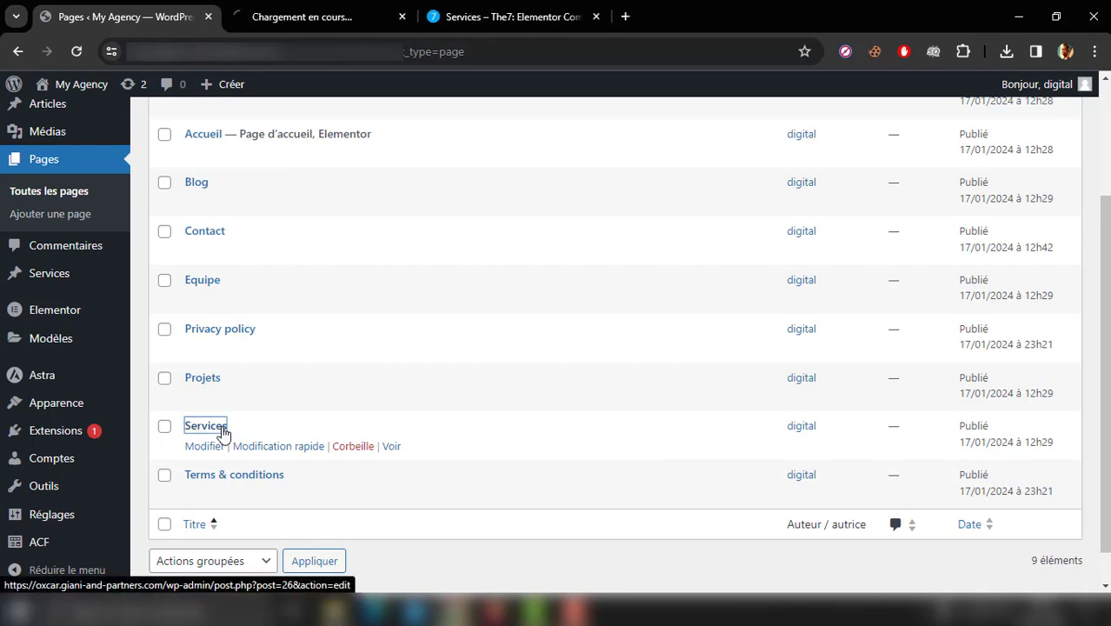
click(305, 11)
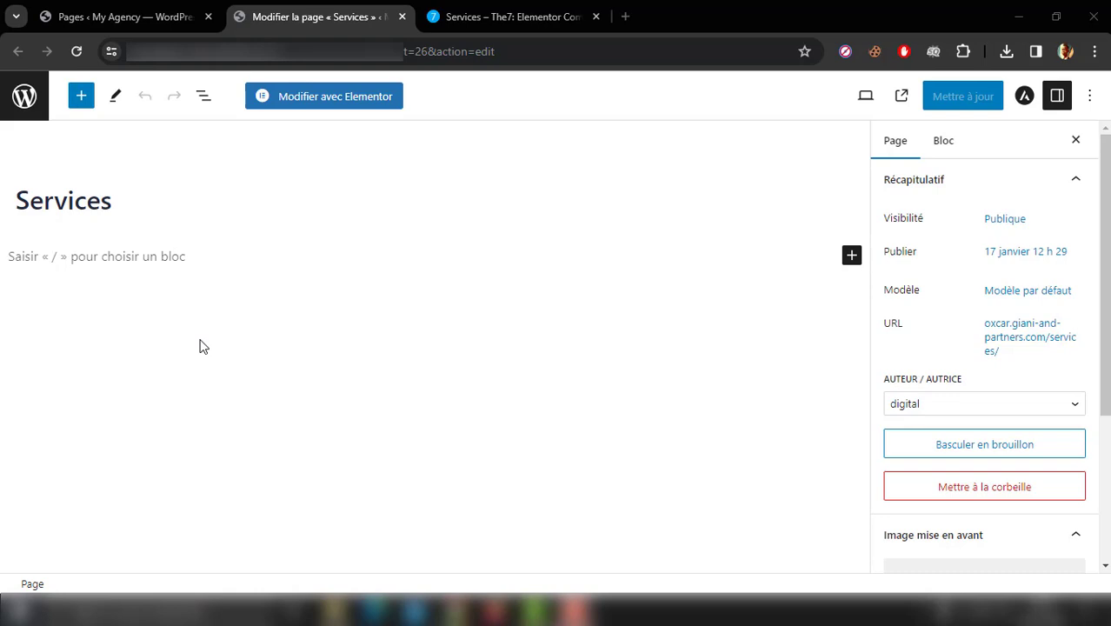
click(354, 105)
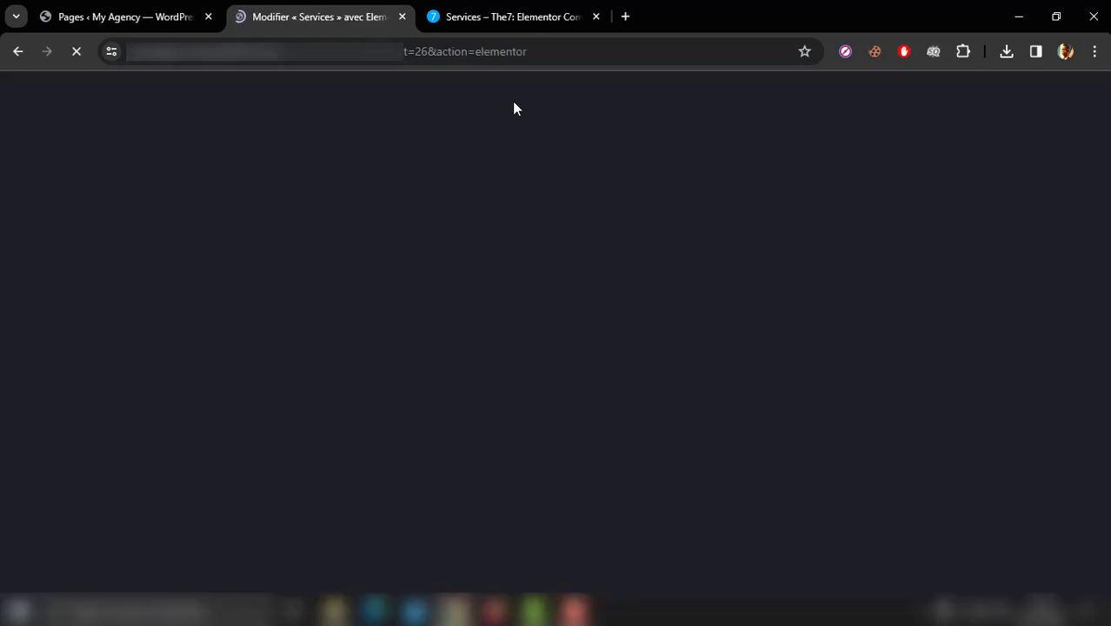
Step: Insert the saved "Section Hero" template into the empty Services page, using the reference Services page as a guide
click(493, 7)
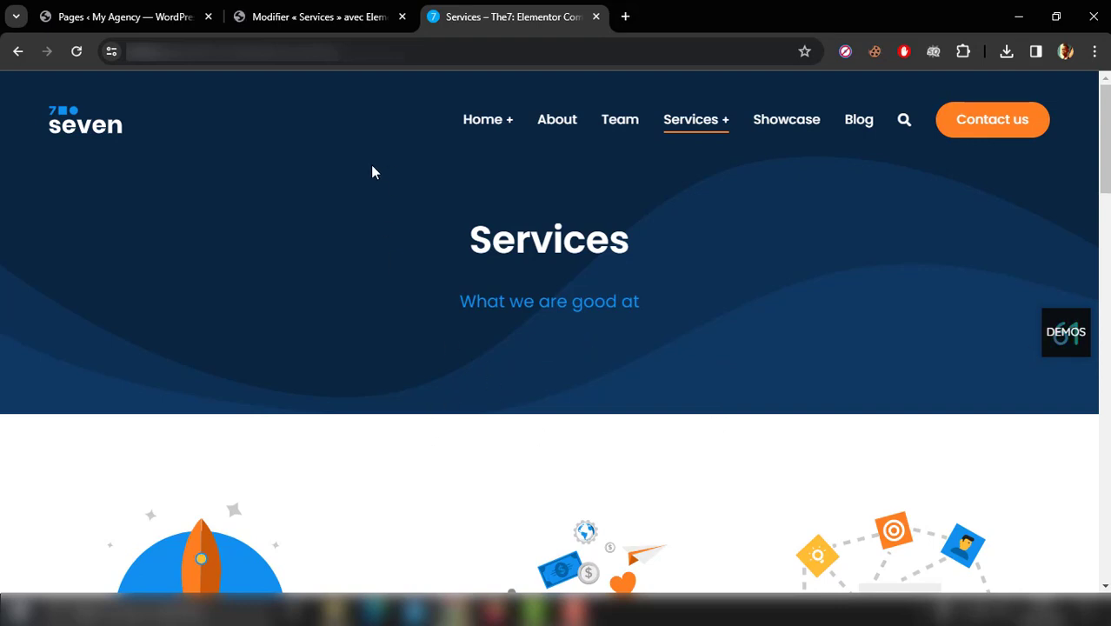
click(311, 9)
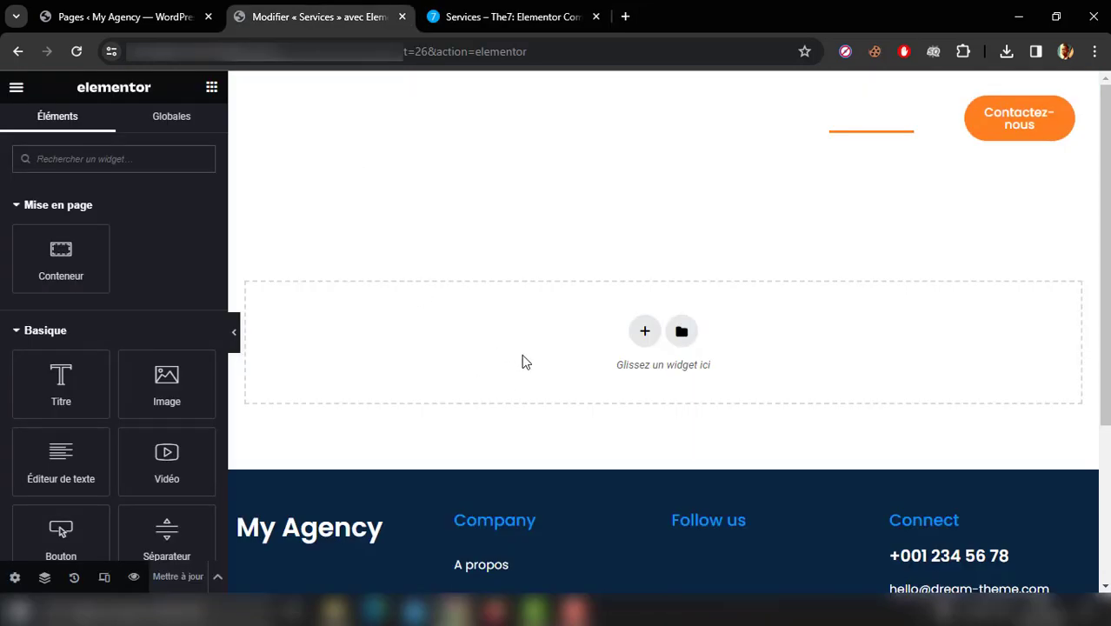
click(682, 333)
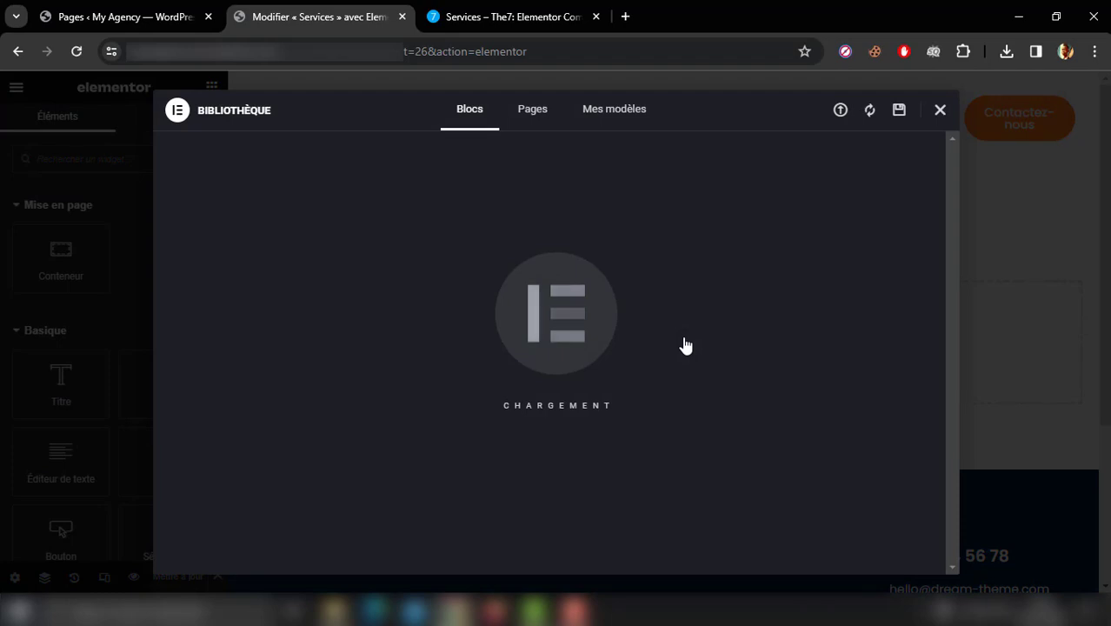
click(618, 126)
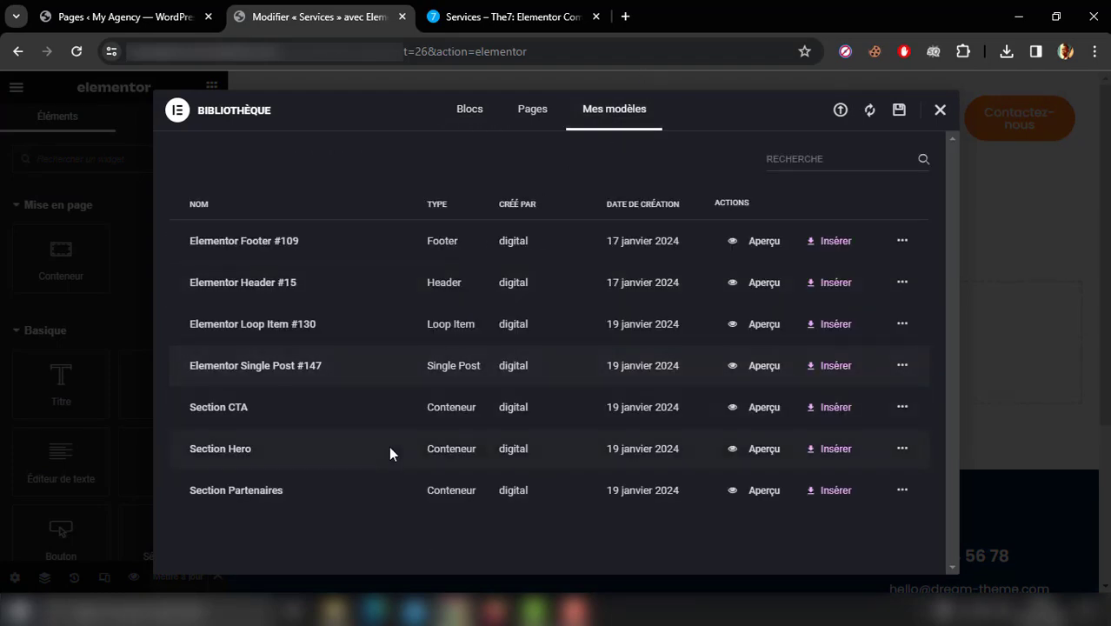
click(822, 459)
click(677, 375)
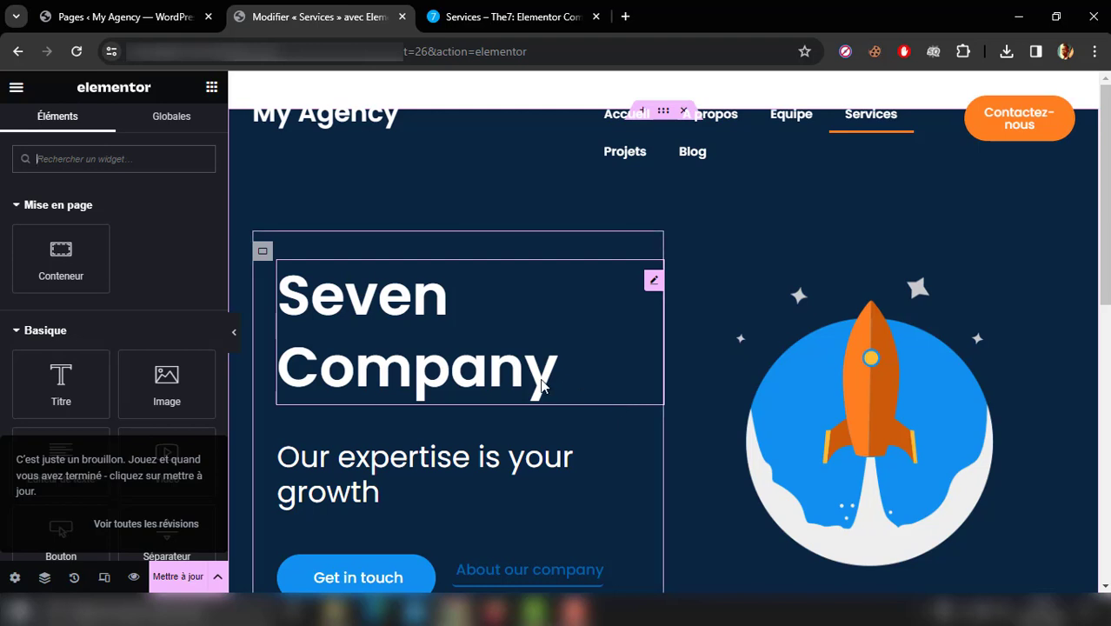
Step: Delete the inner text container and the inner rocket image container from the hero section
right_click(264, 253)
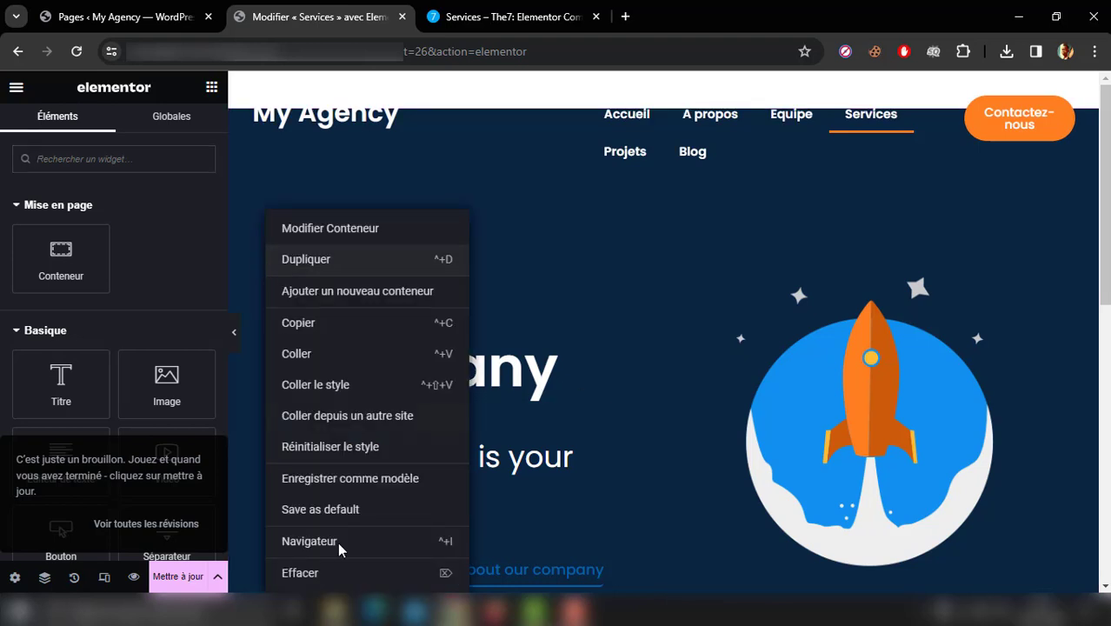
click(341, 574)
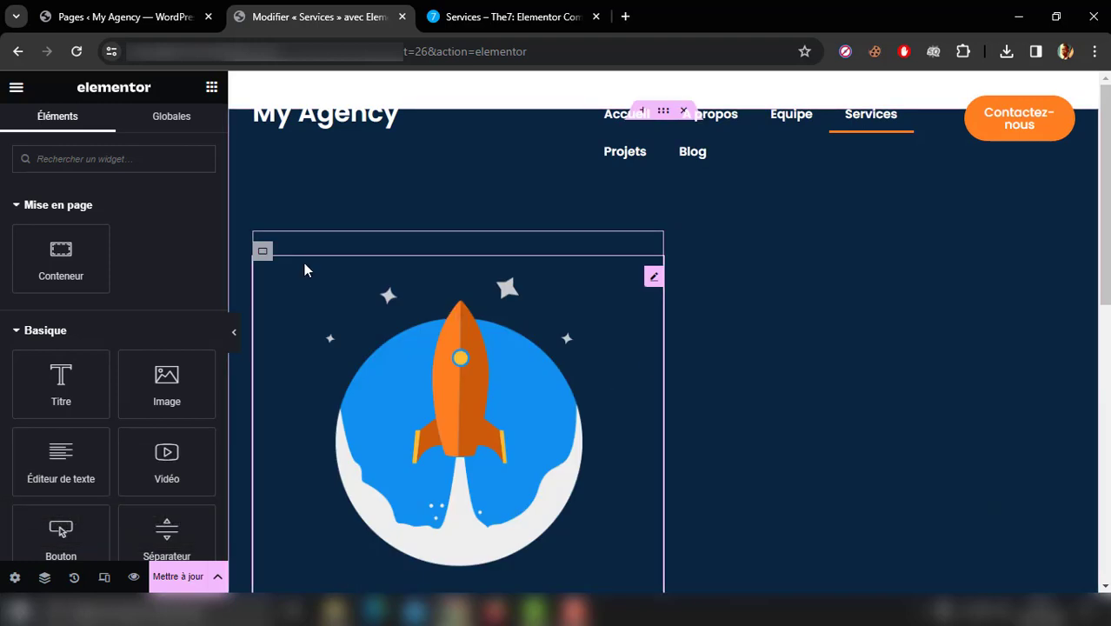
right_click(262, 252)
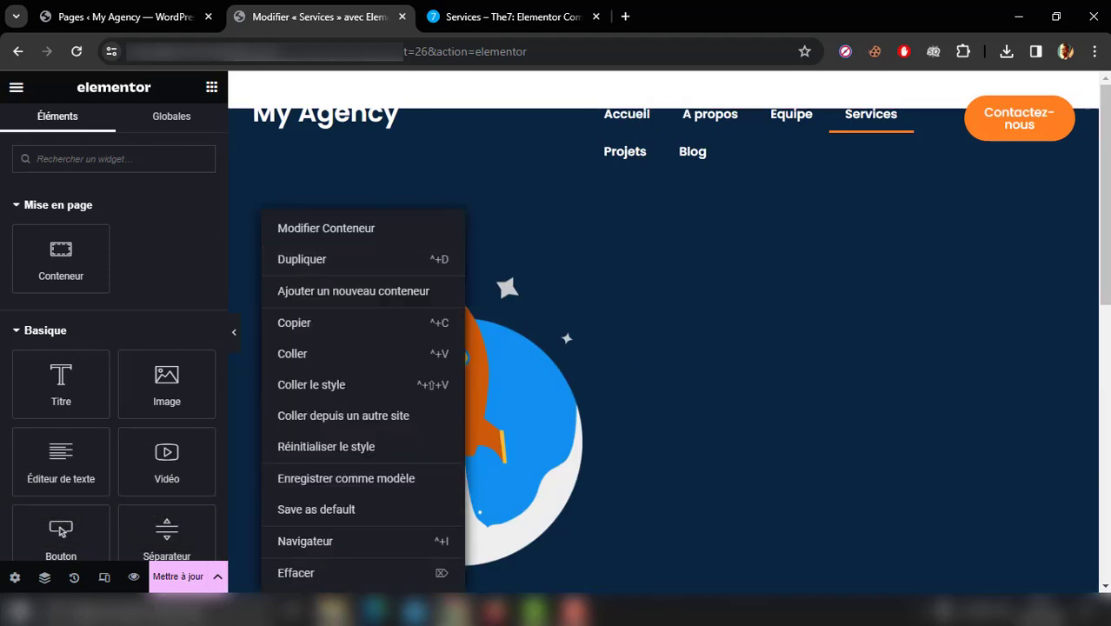
click(310, 577)
Step: Select the emptied hero container in the Navigator and set its minimum height to 50 vh, comparing with the reference page
click(44, 578)
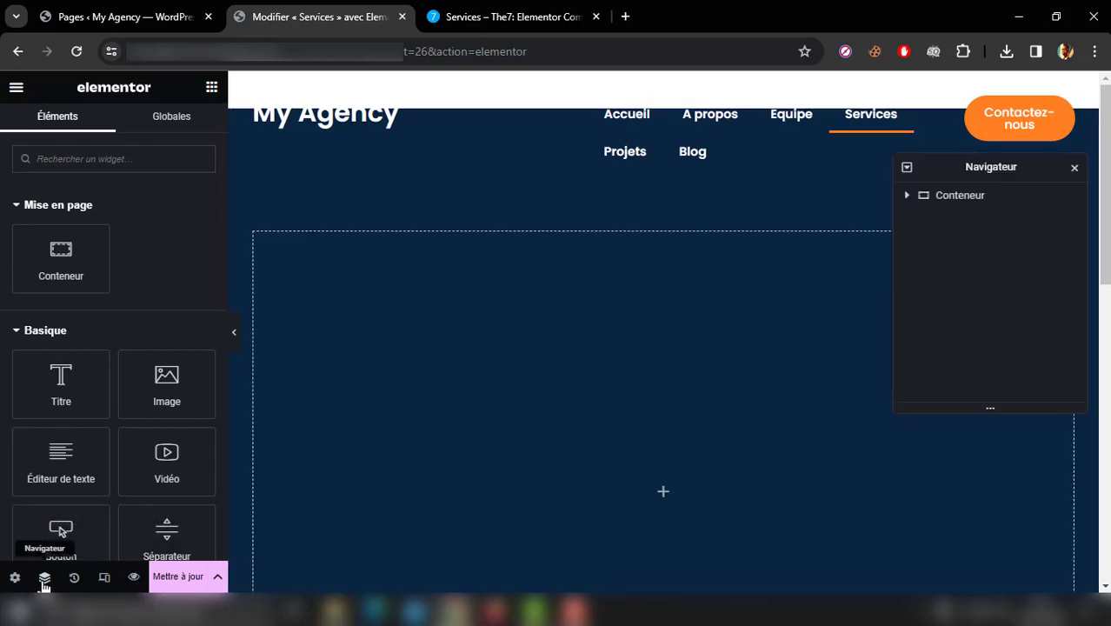
click(962, 197)
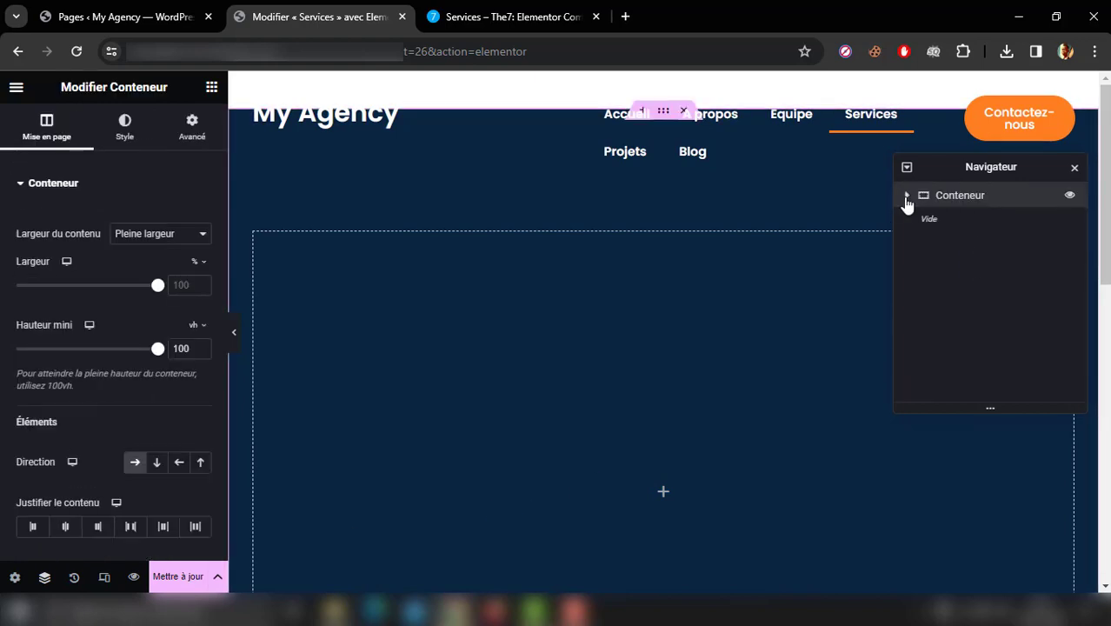
click(906, 198)
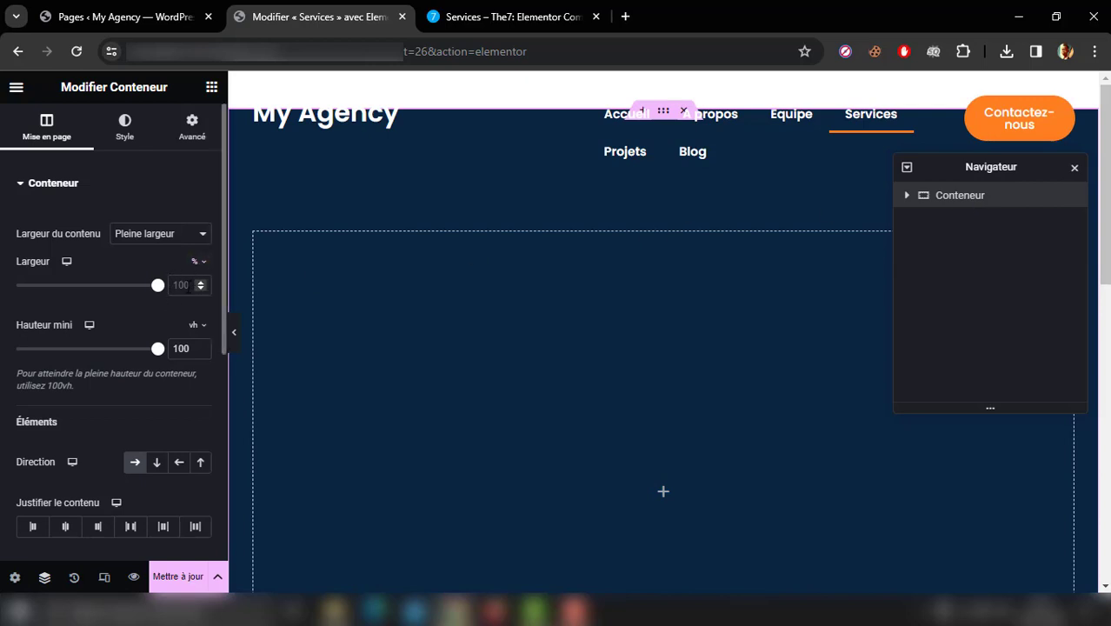
drag(190, 347, 164, 356)
click(504, 16)
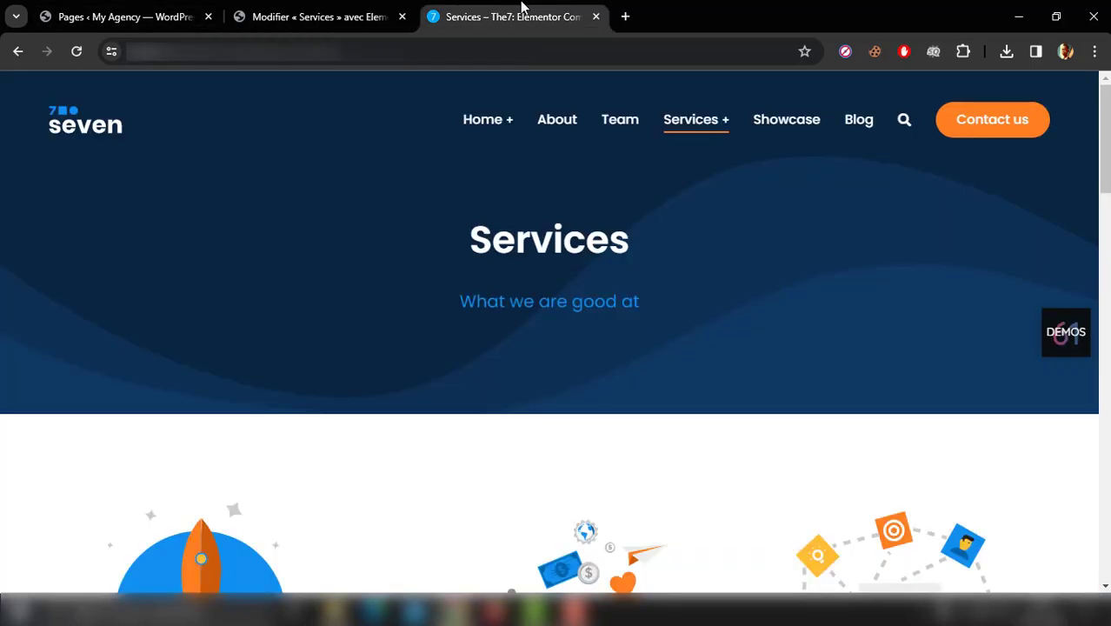
click(356, 7)
text(5)
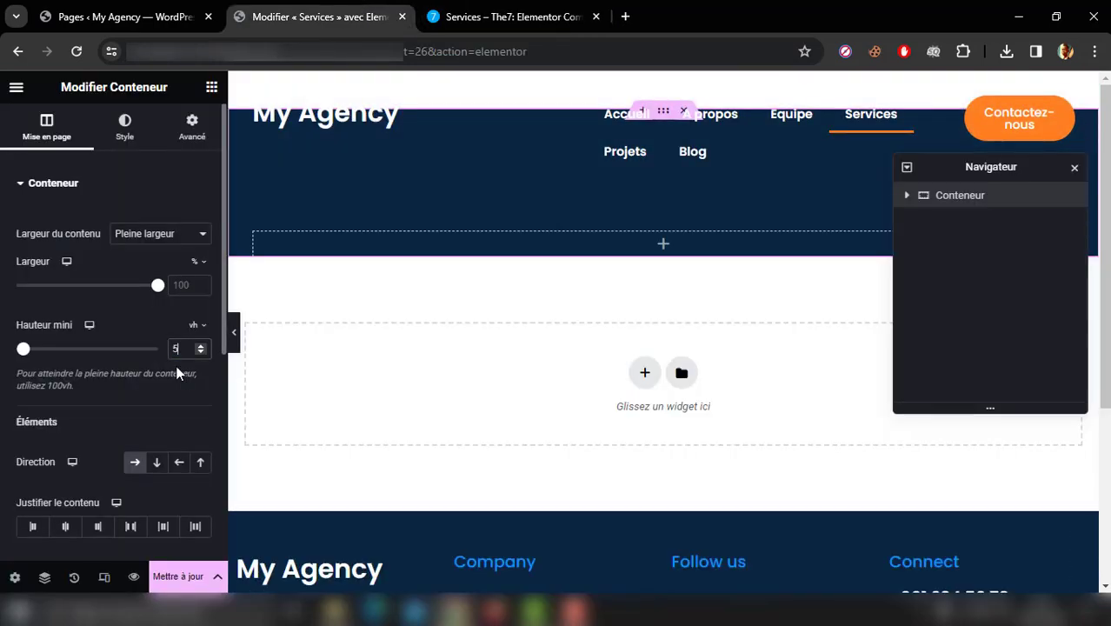
text(0)
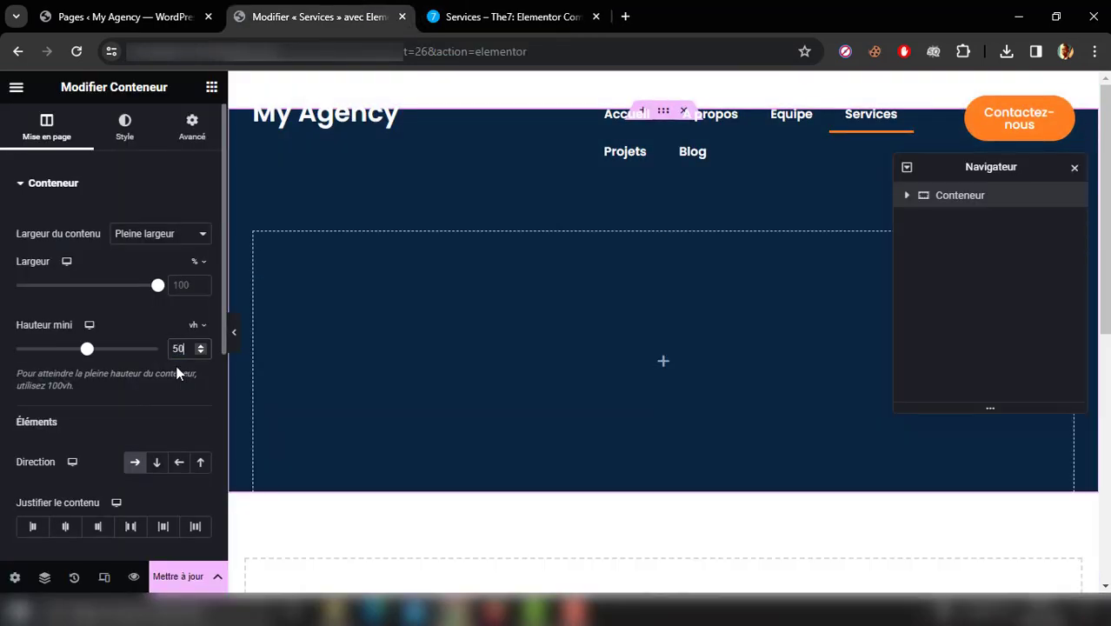
Step: Preview the hero section at full width and set its container's minimum height to 40 vh
click(235, 337)
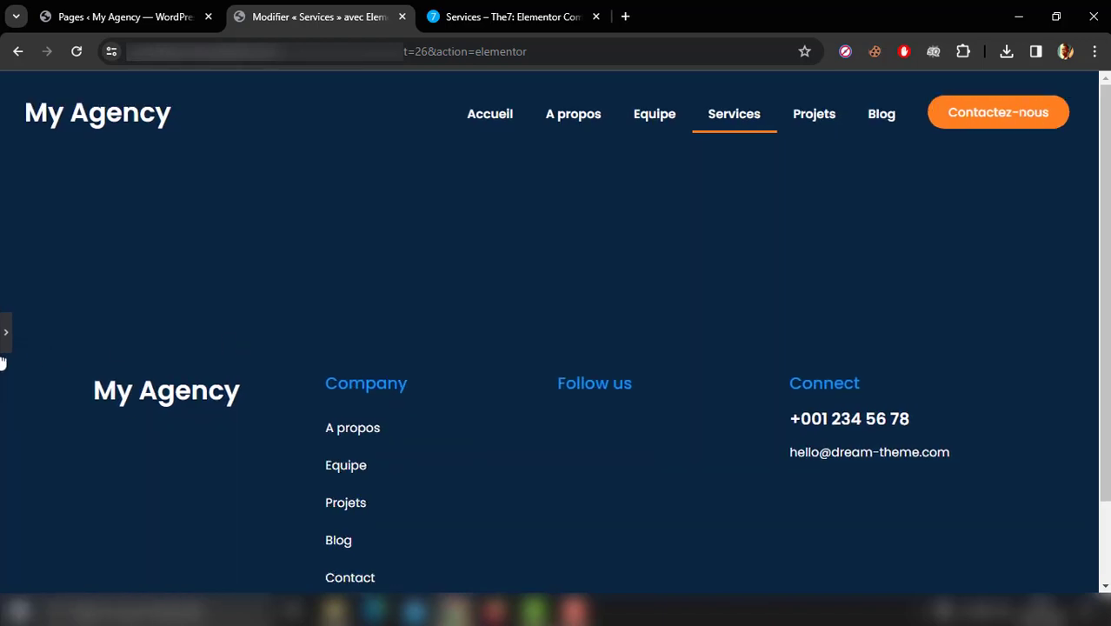
click(5, 348)
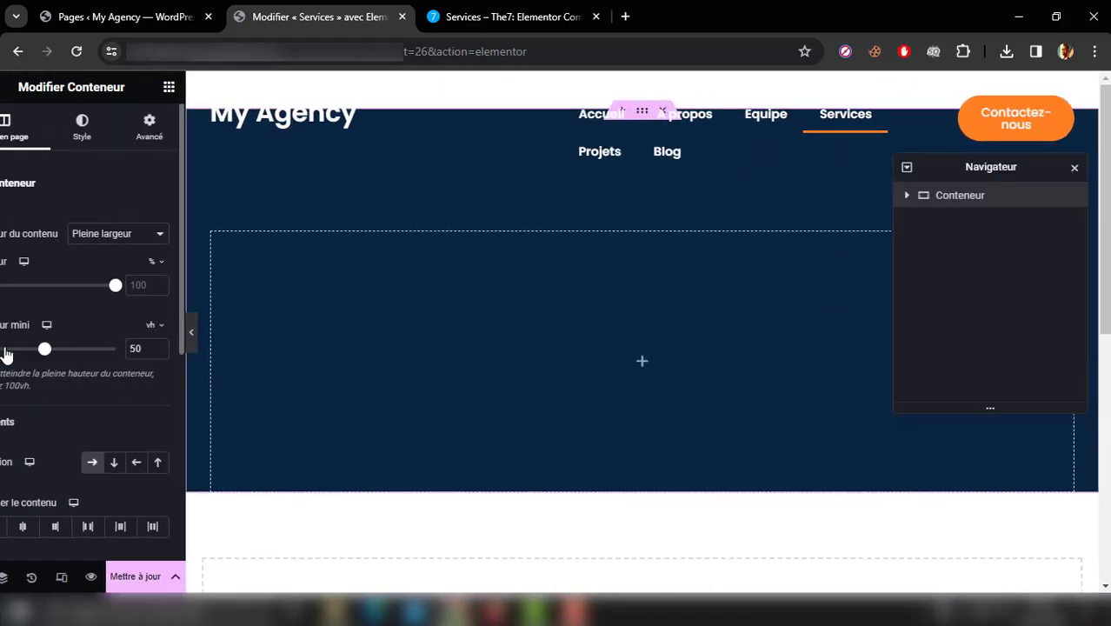
click(180, 346)
text(40)
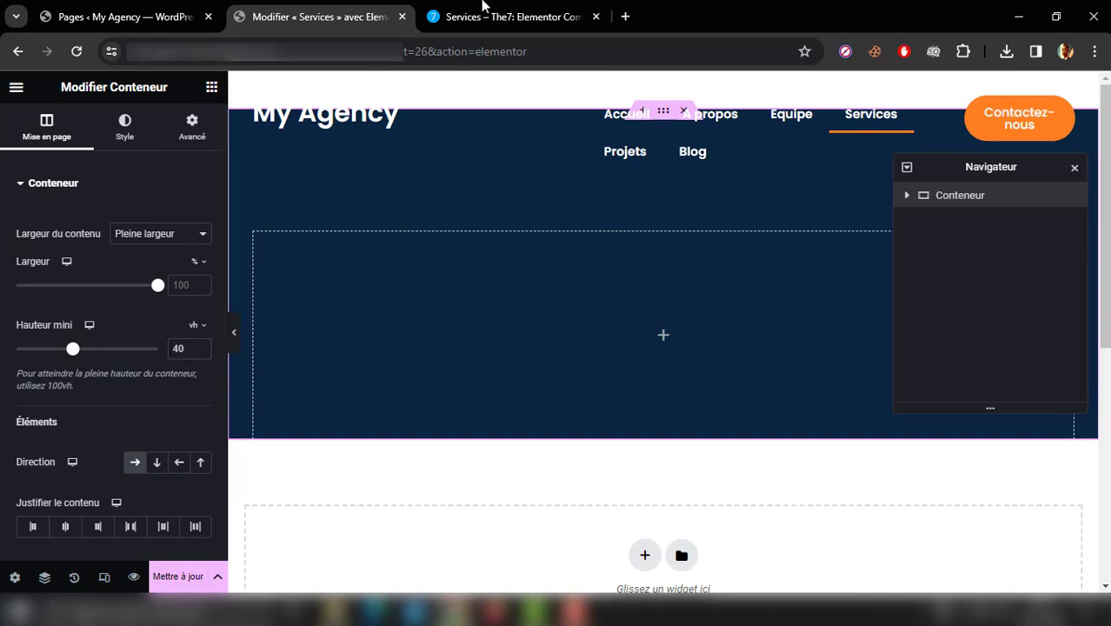
Step: Add a Titre widget with the text "Services" to the hero container, following the reference page's heading
click(515, 7)
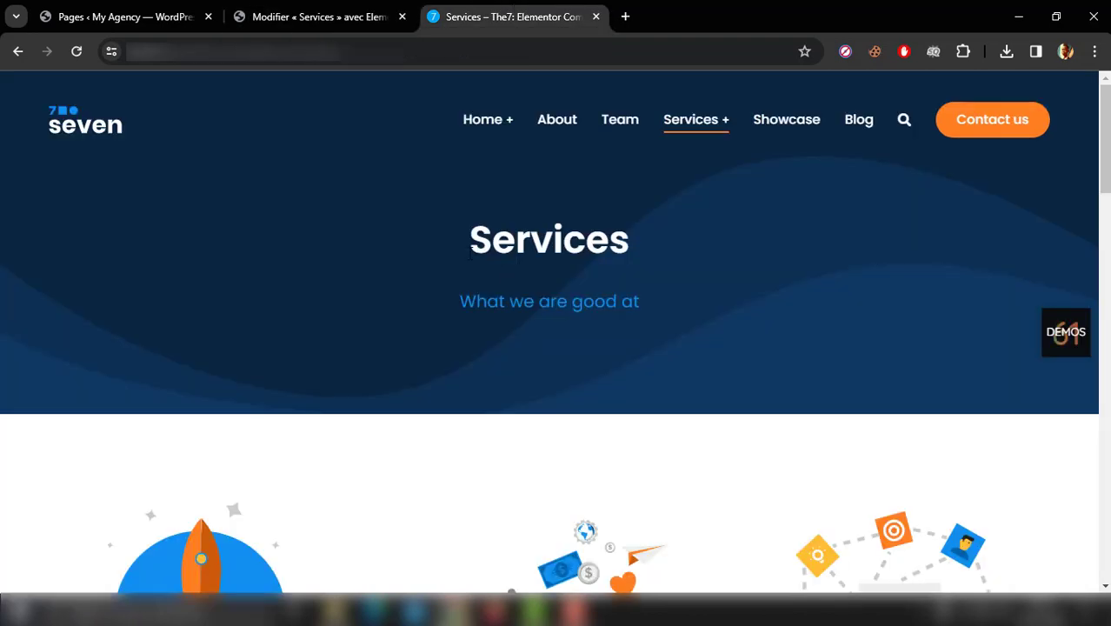
drag(461, 306, 651, 301)
click(317, 7)
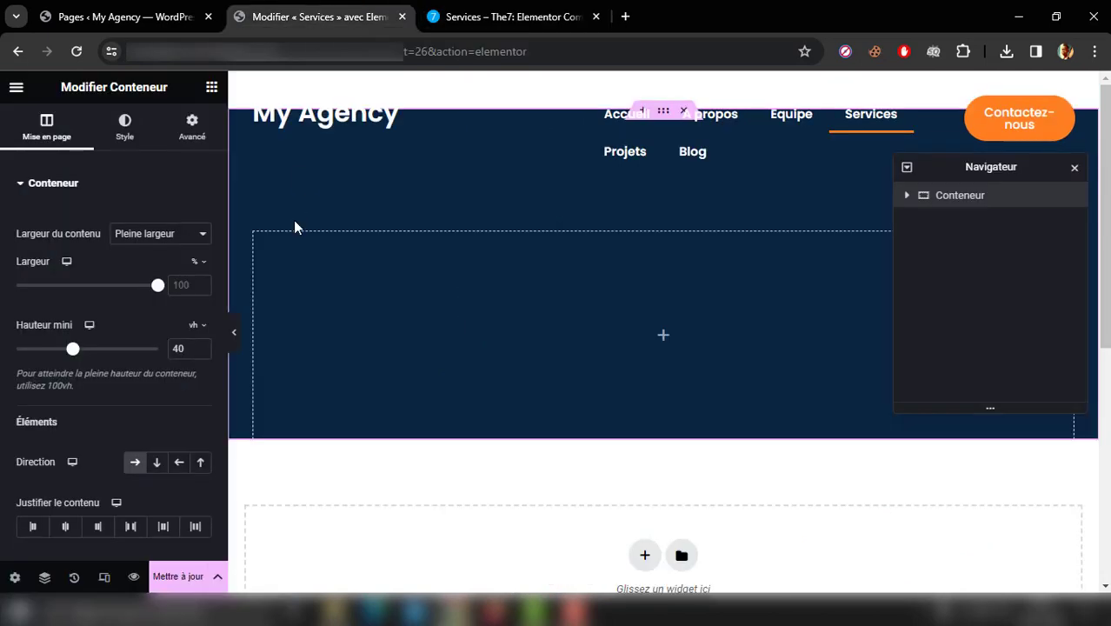
click(212, 87)
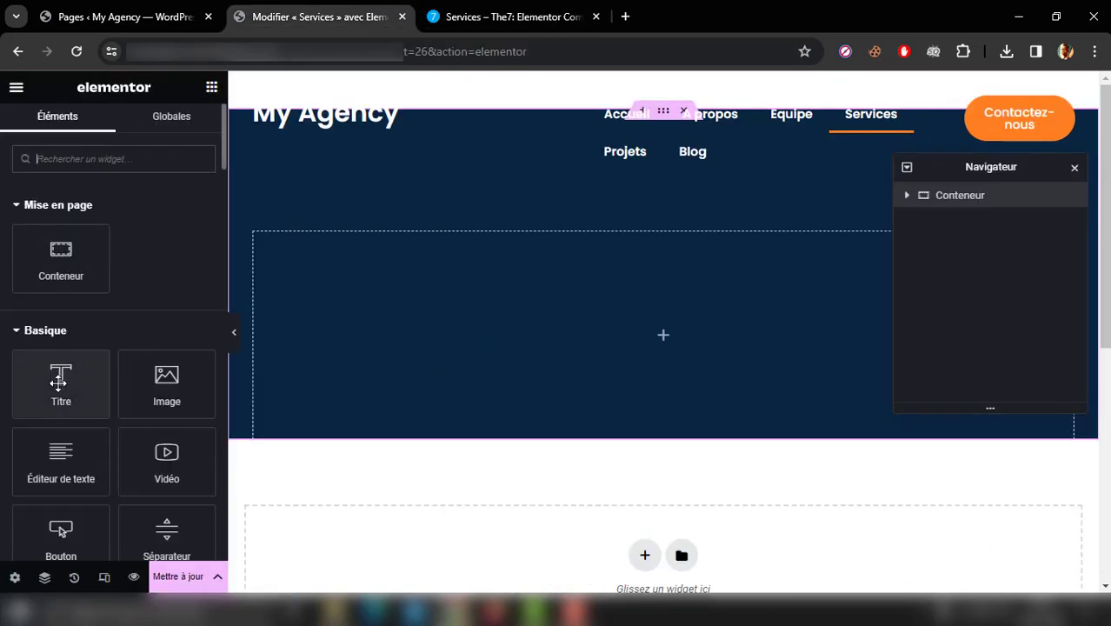
drag(59, 380, 627, 349)
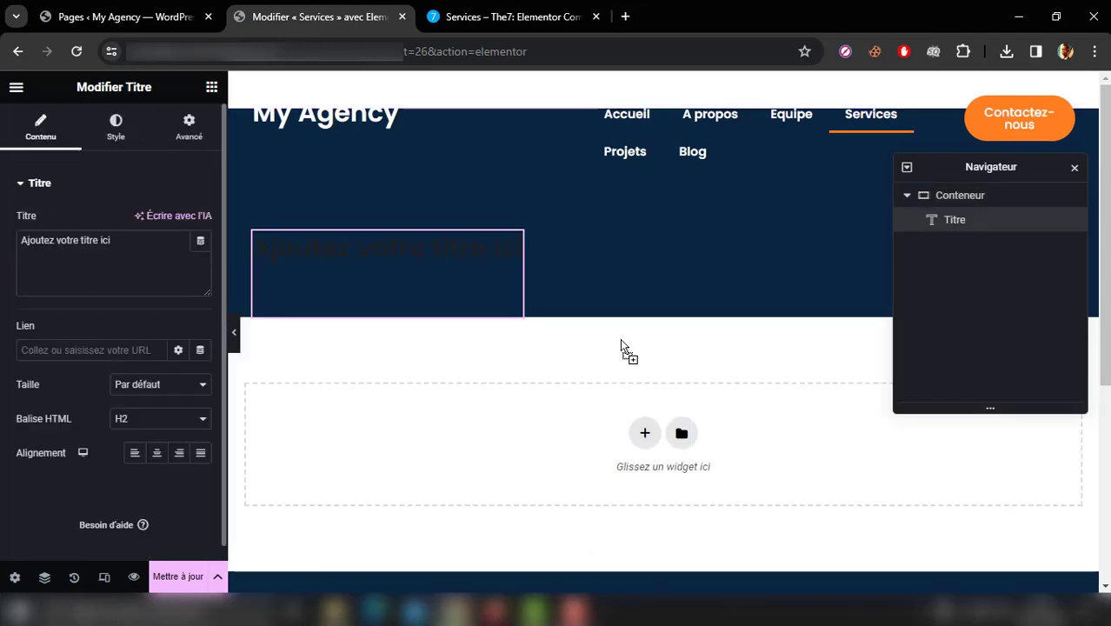
drag(165, 243, 0, 251)
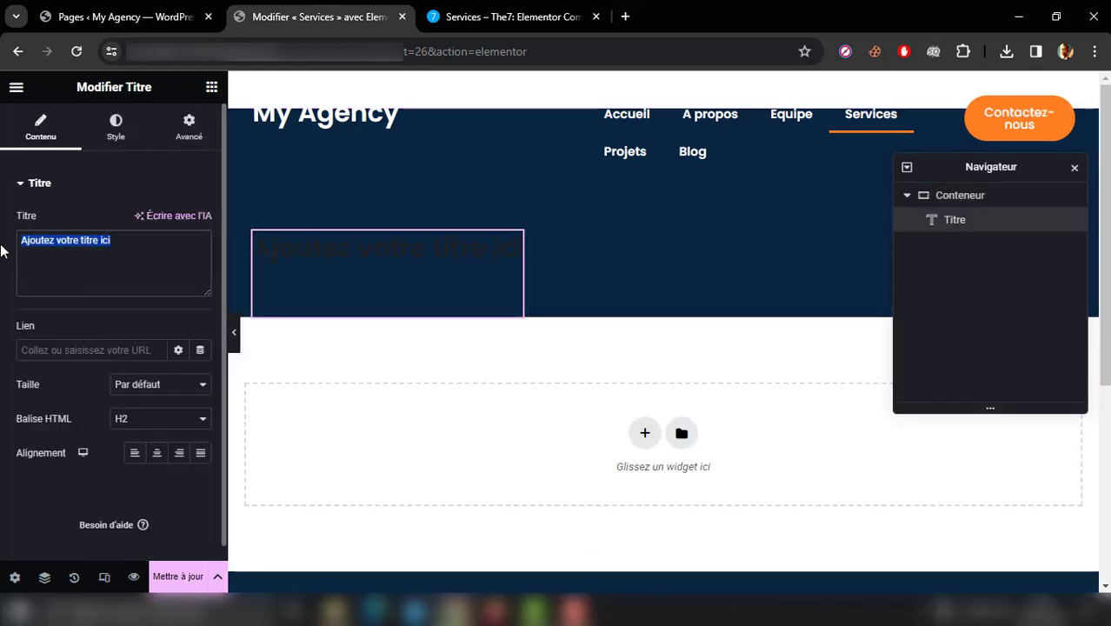
text(Ser)
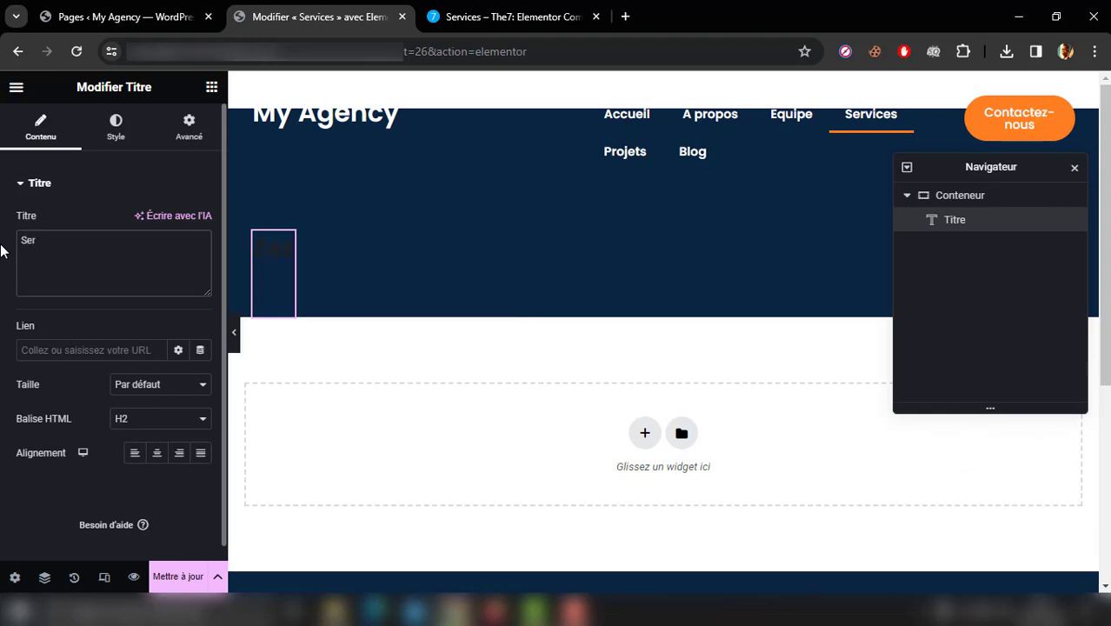
text(vices)
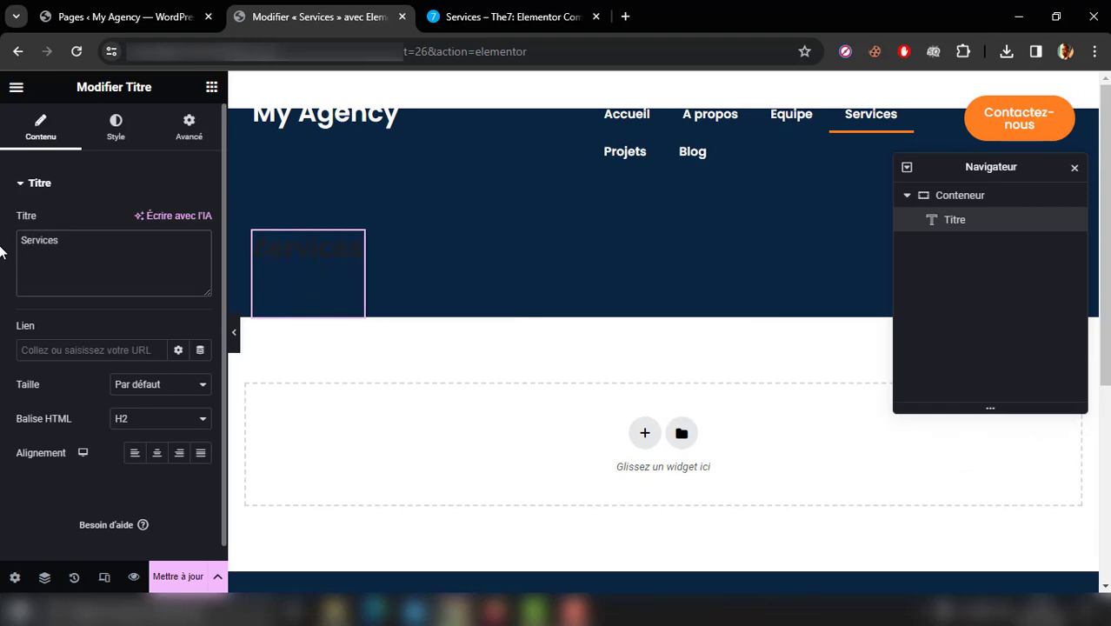
click(158, 454)
Step: Set the hero container's direction to vertical column and justify its content to the centre
click(983, 203)
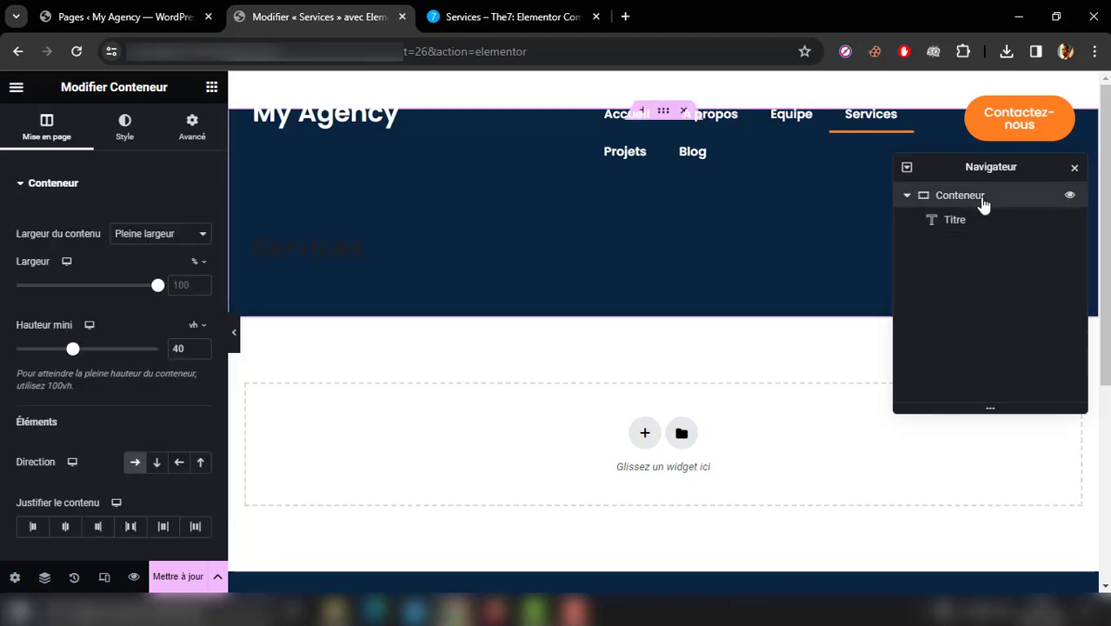
click(156, 463)
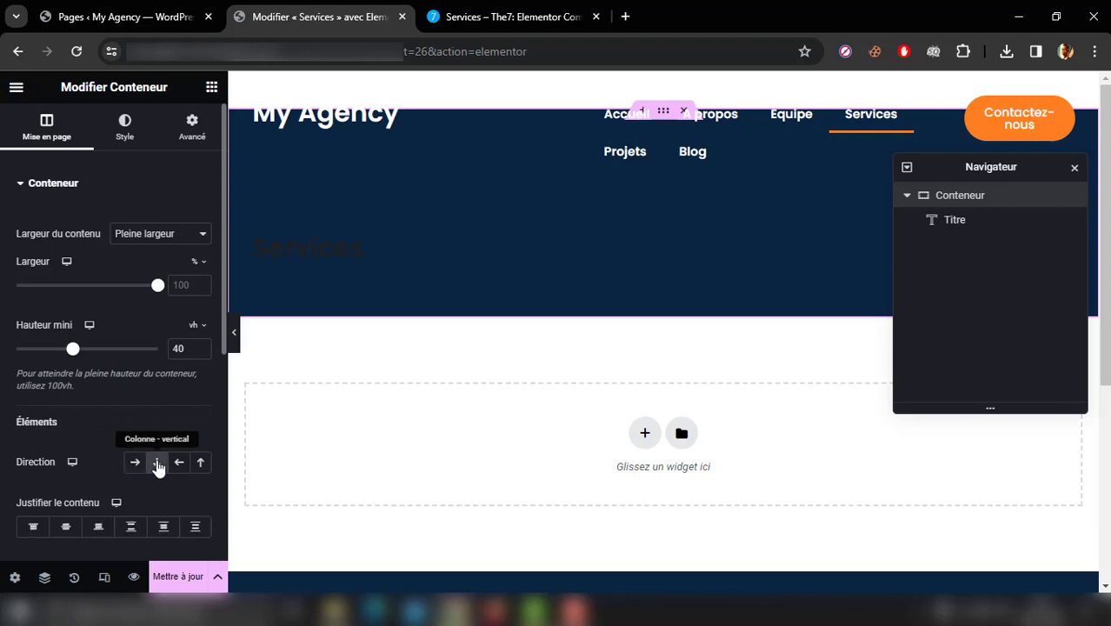
click(70, 530)
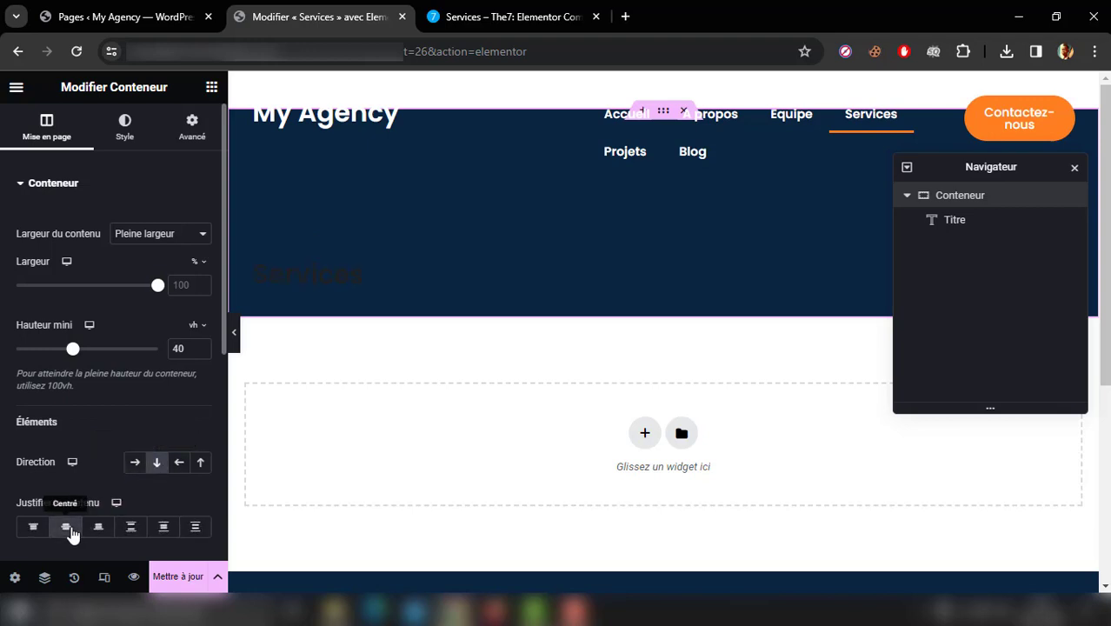
Step: Clear the hero container's content justification and align its elements to the centre
click(66, 530)
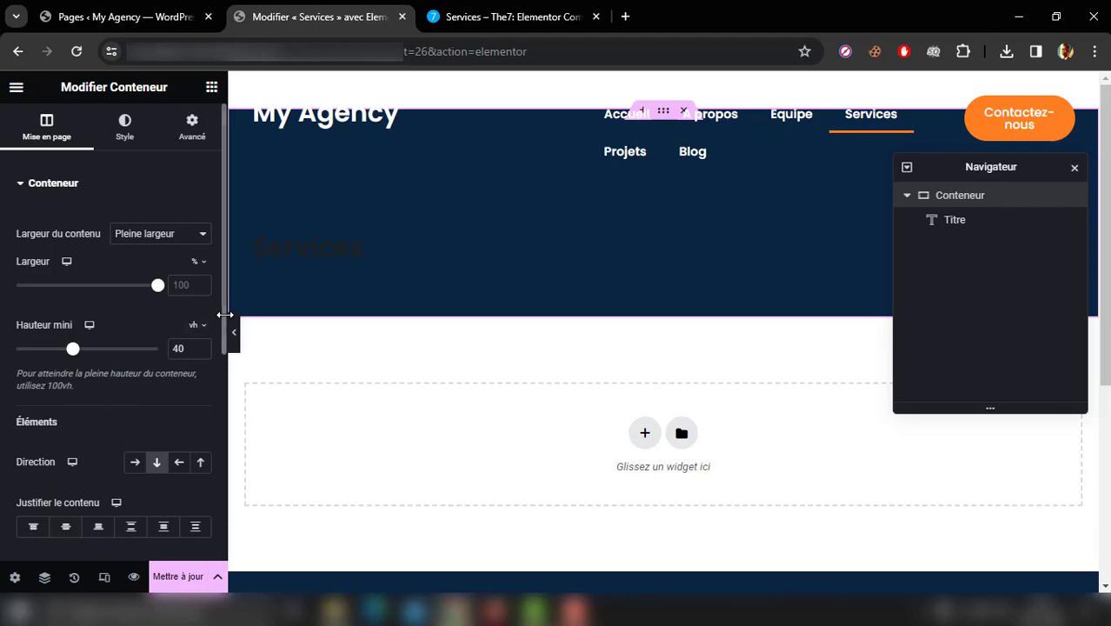
scroll(156, 417, down, 3)
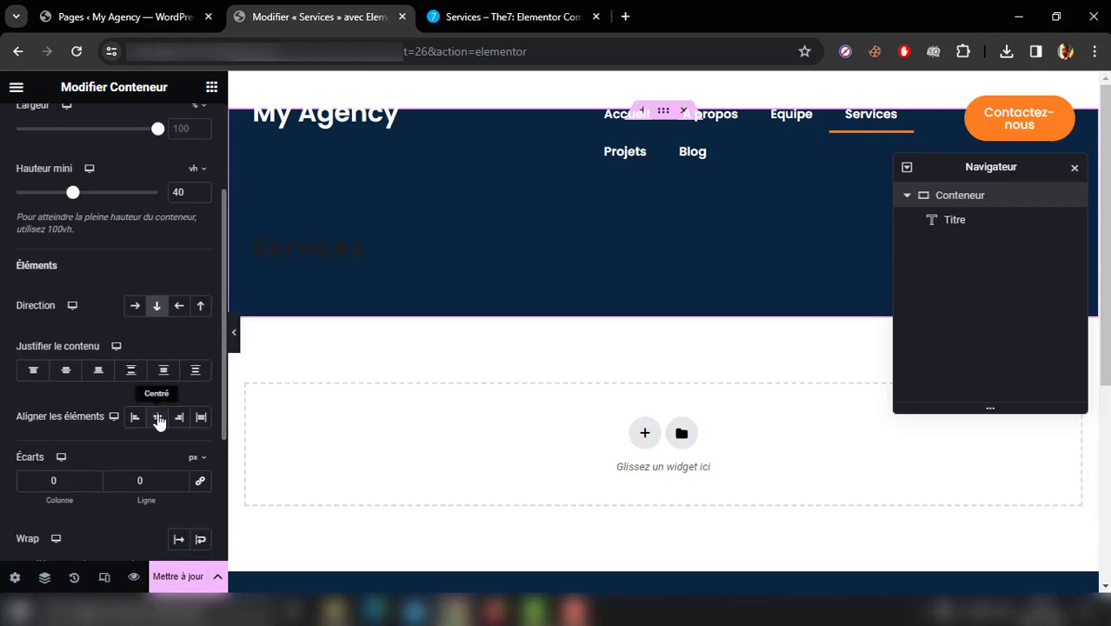
click(158, 418)
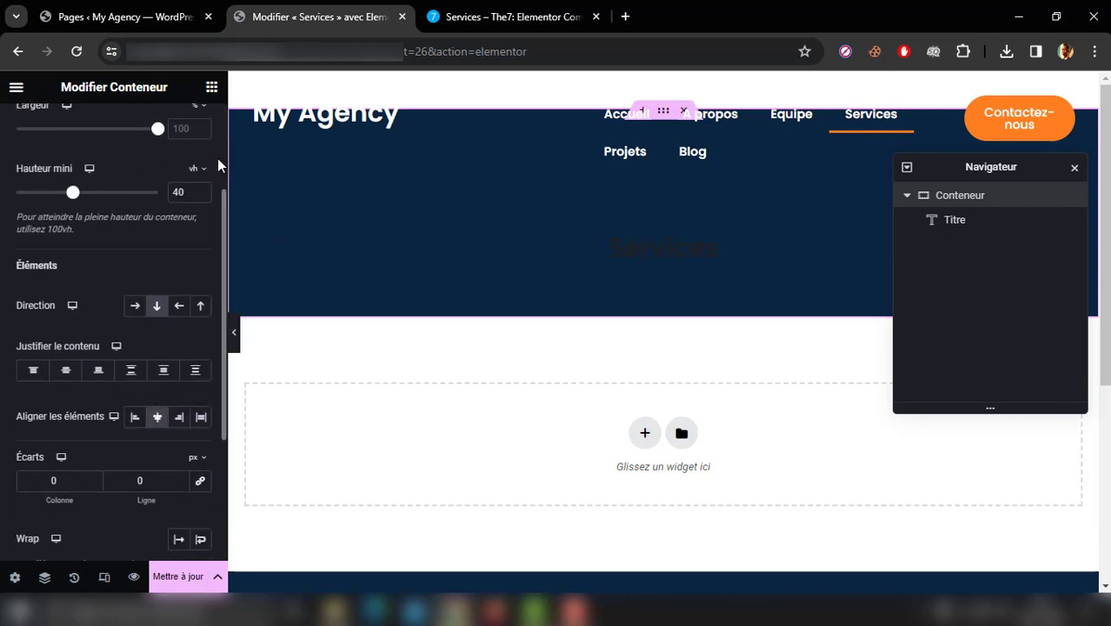
scroll(220, 167, up, 3)
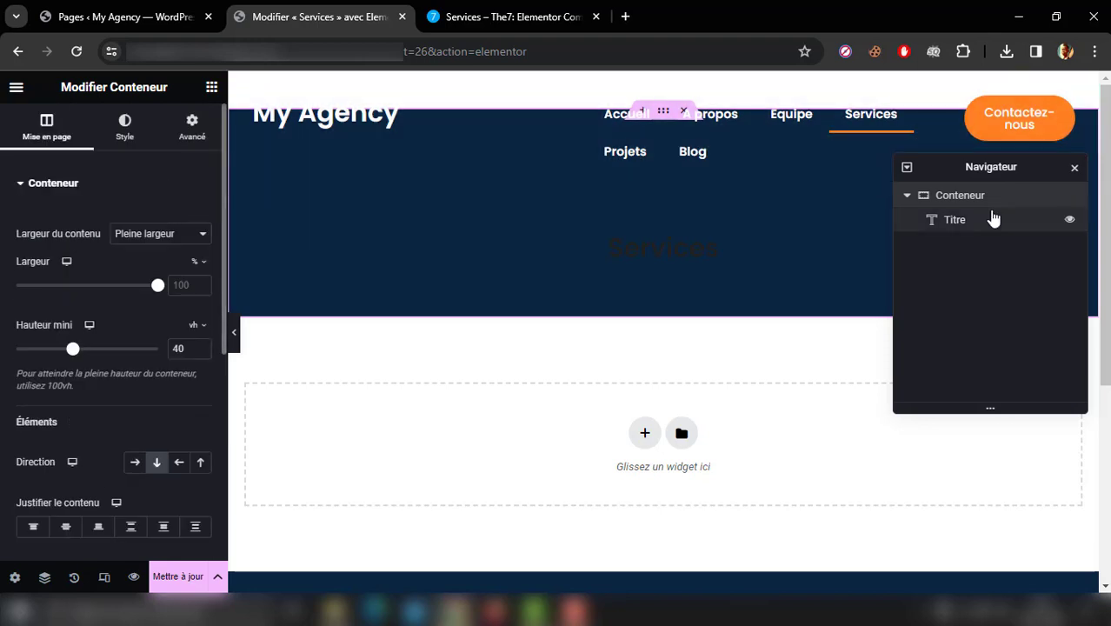
Step: Set the "Services" title's text colour to the white global colour
click(991, 219)
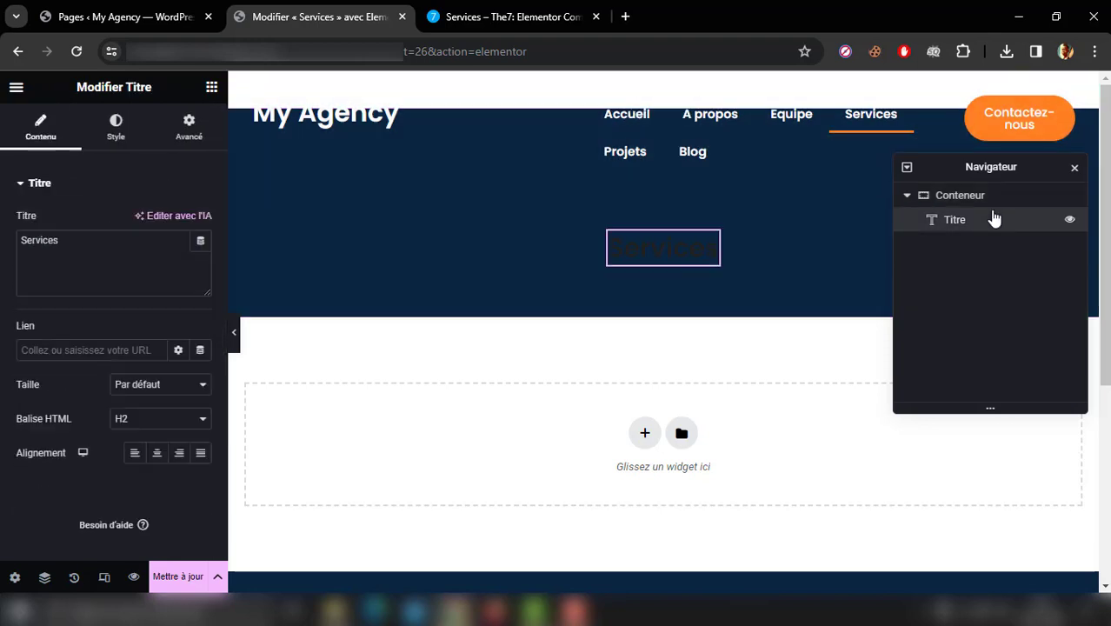
click(113, 131)
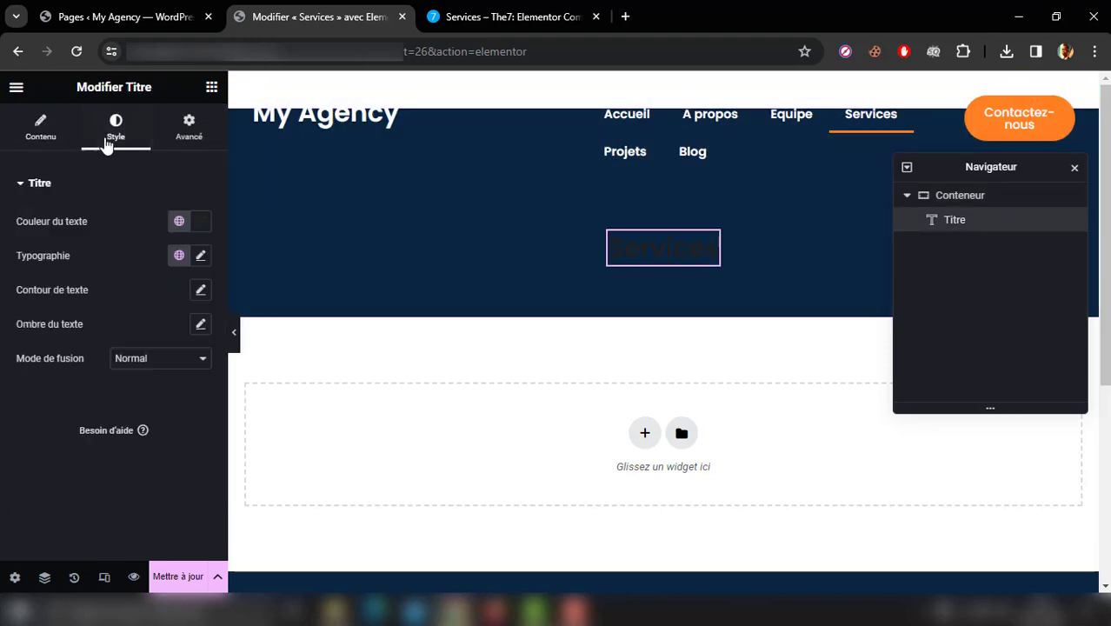
click(179, 256)
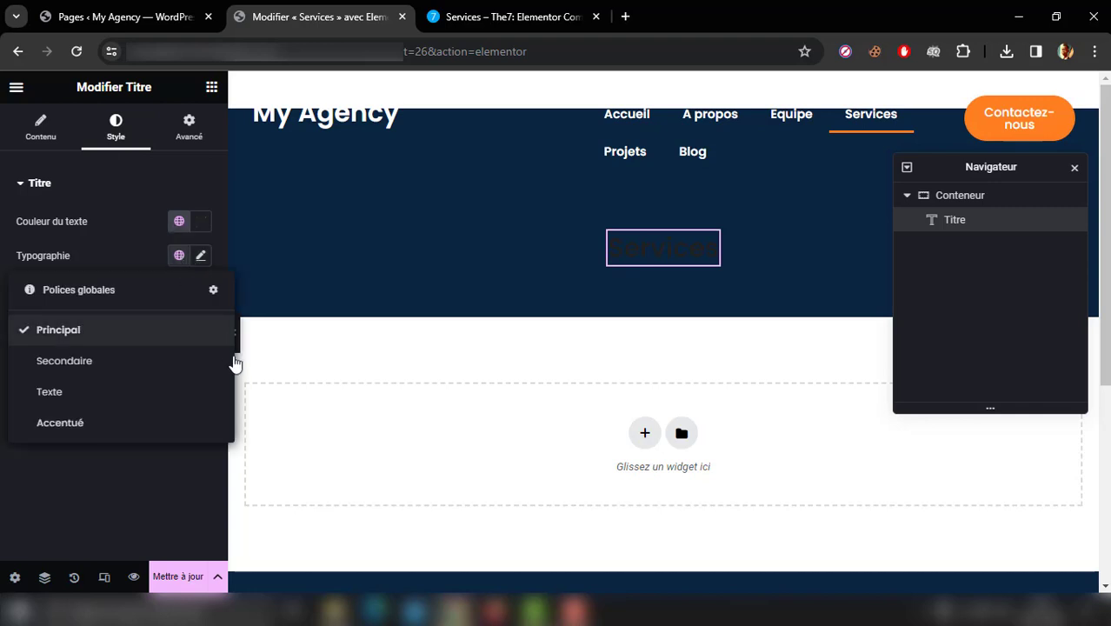
click(181, 220)
drag(233, 316, 229, 406)
click(180, 460)
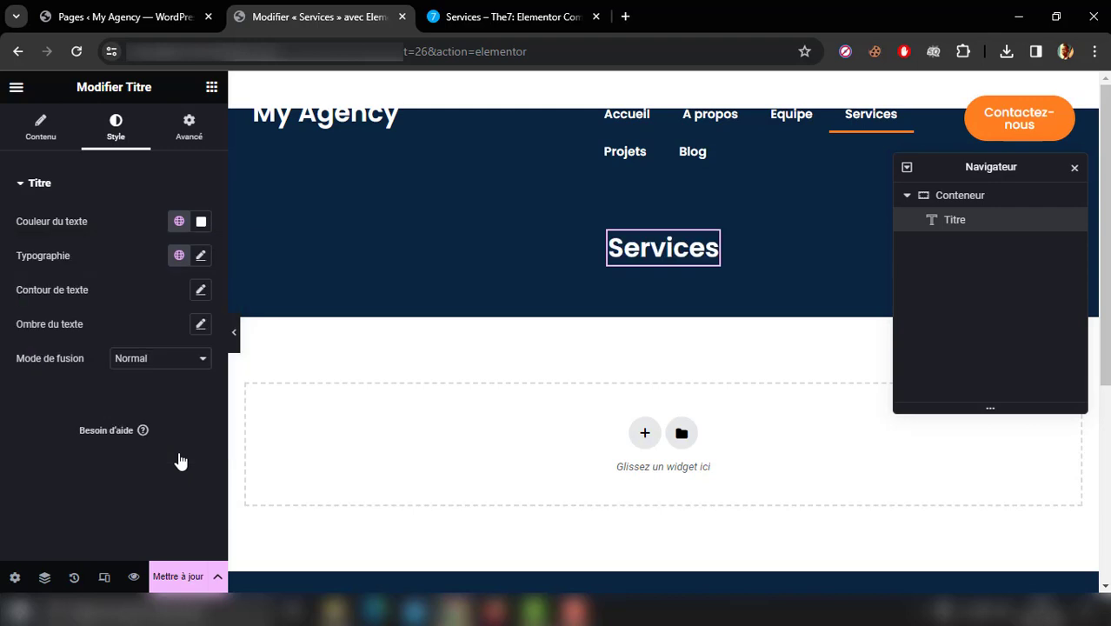
Step: Add a second Titre widget below "Services" with HTML tag H3 and the text "What we are good at"
click(211, 88)
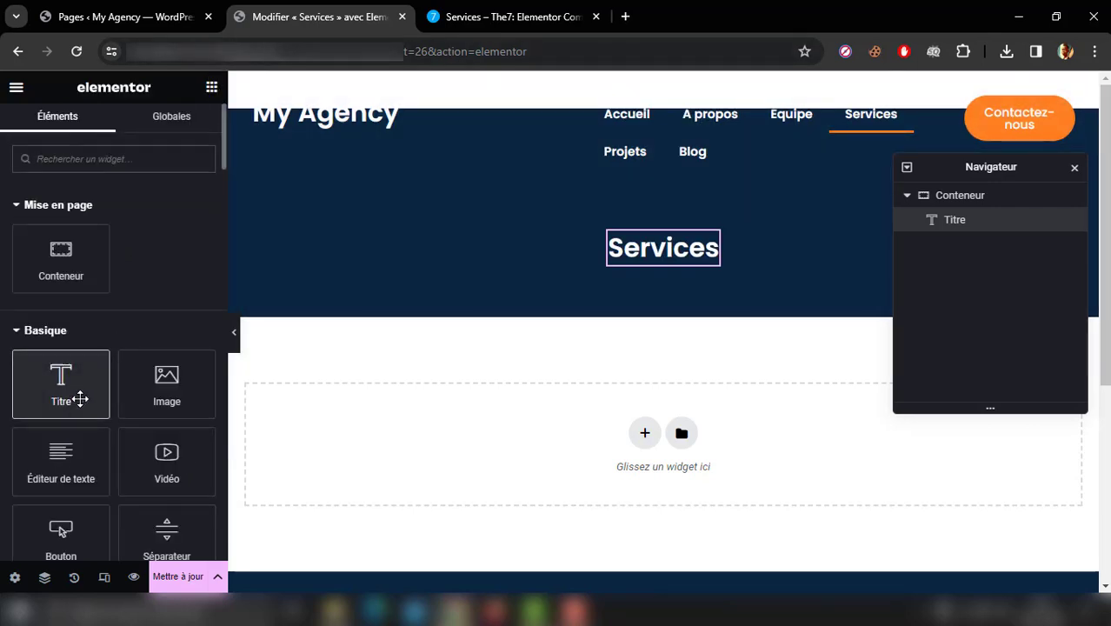
drag(79, 399, 660, 263)
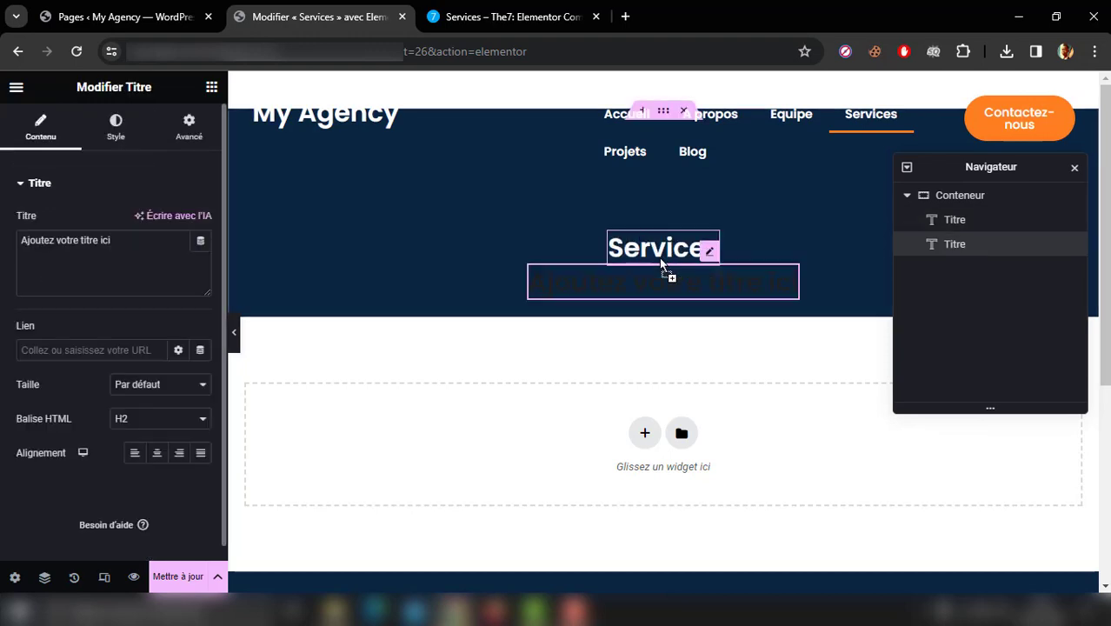
click(149, 421)
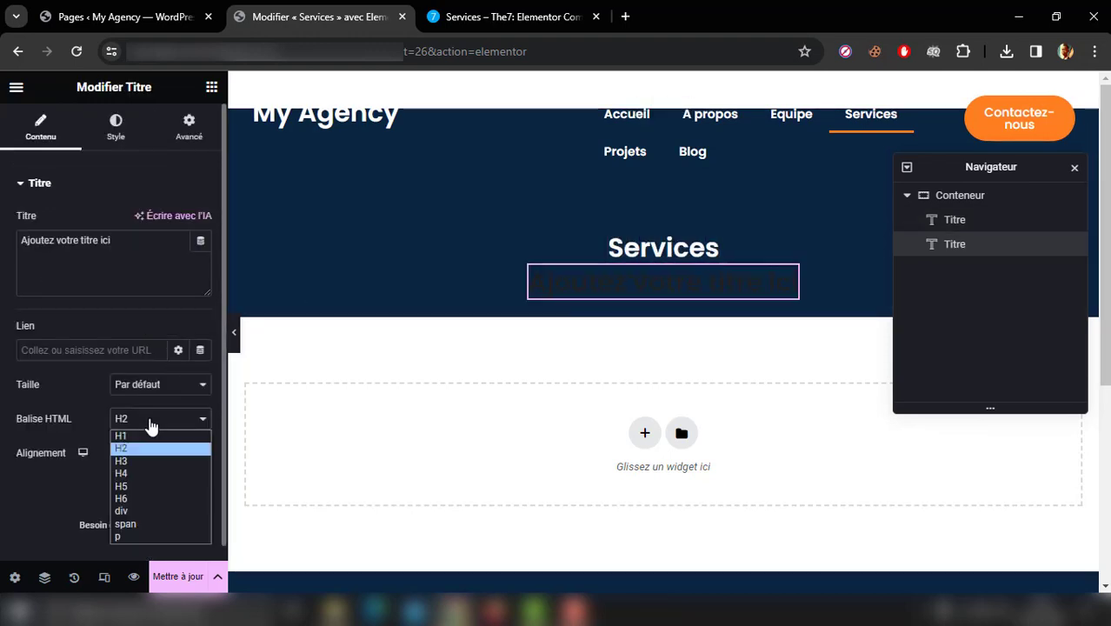
click(150, 461)
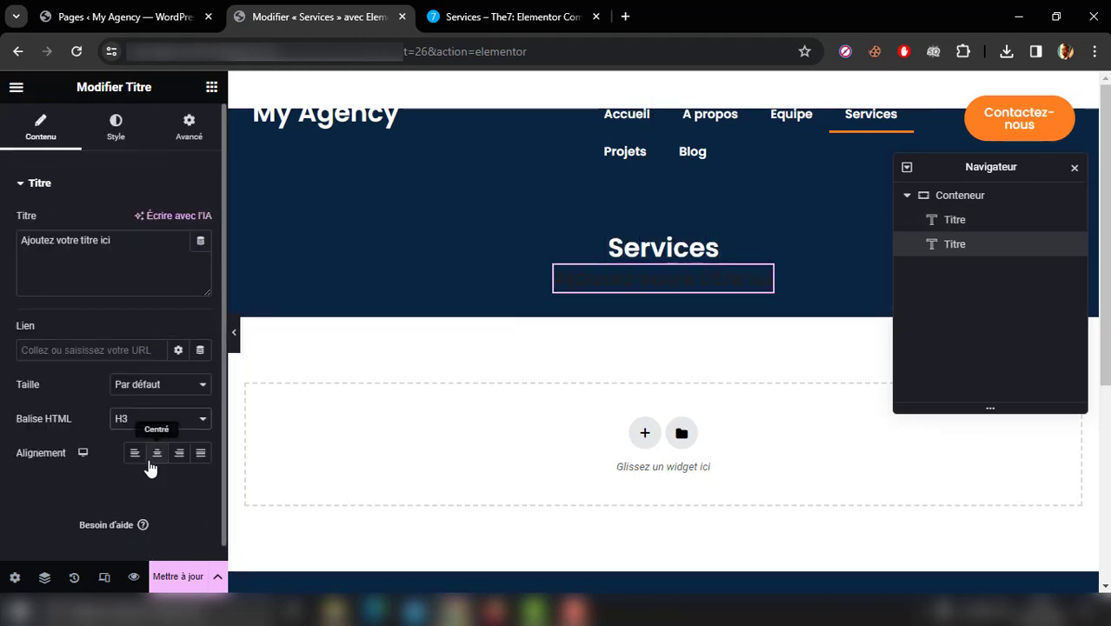
double_click(138, 270)
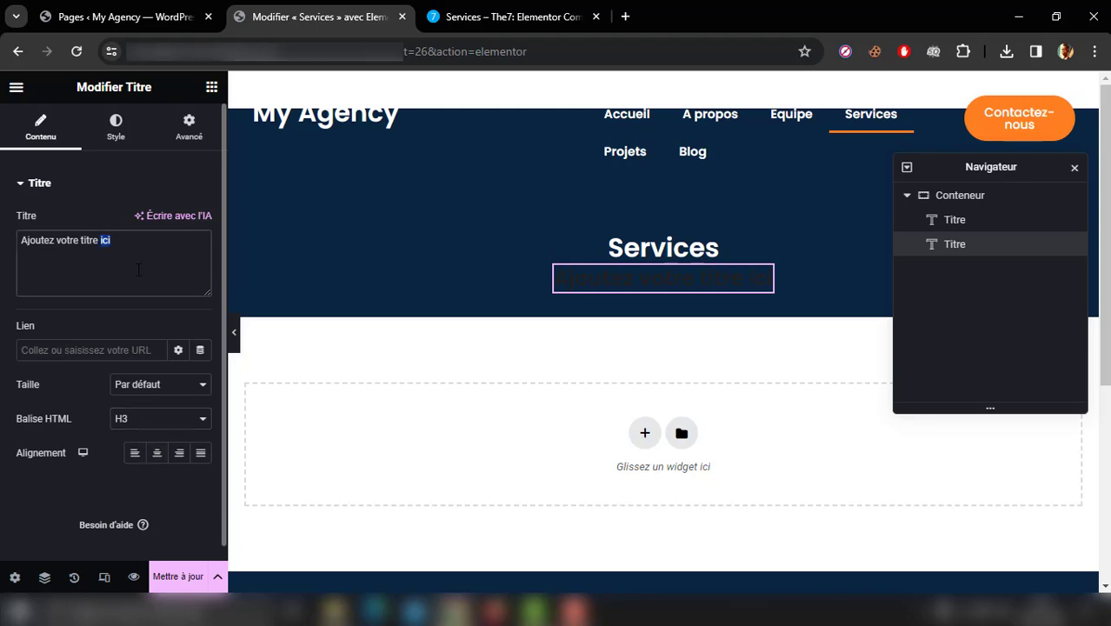
key(ctrl+a)
text(What we are good at)
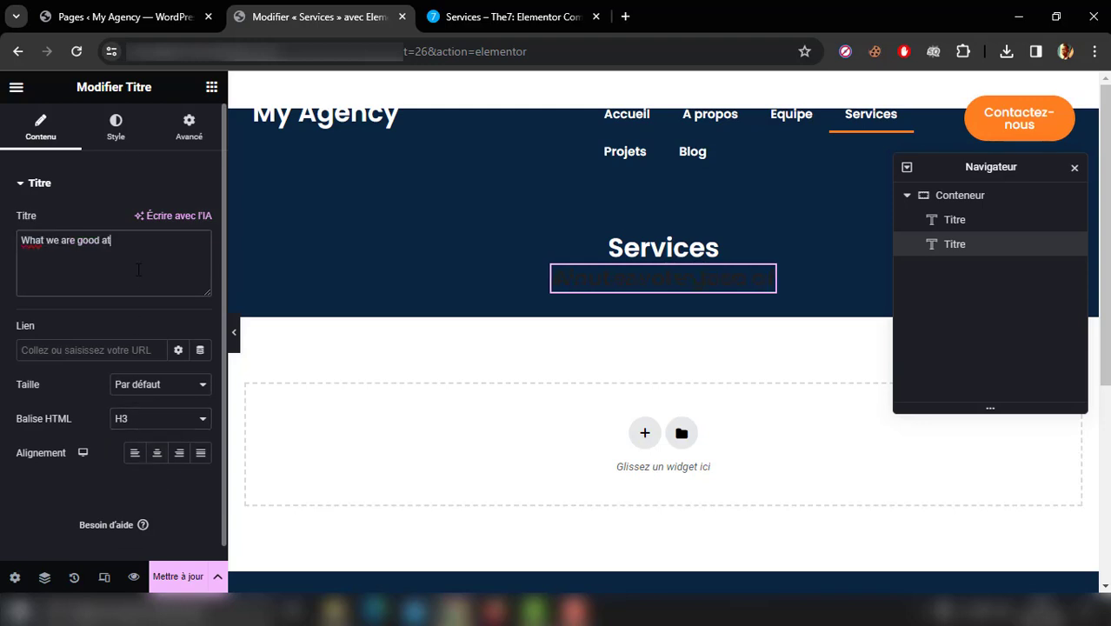
Step: Set the "What we are good at" title's typography to size 18 px and weight 400 (Normal)
click(116, 126)
click(200, 258)
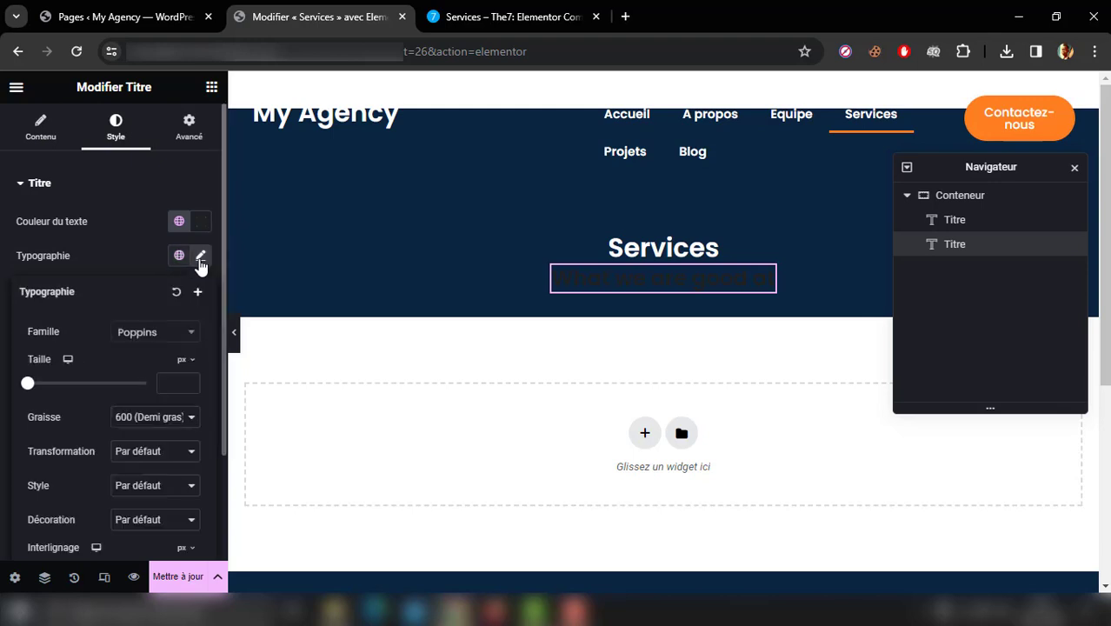
click(175, 383)
text(18)
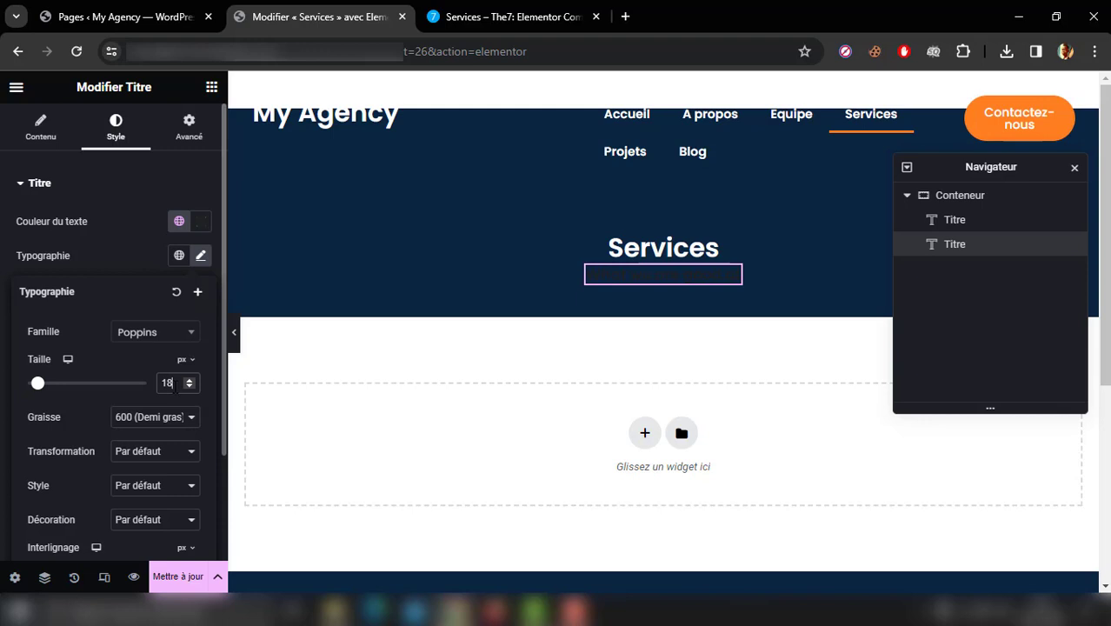
click(144, 419)
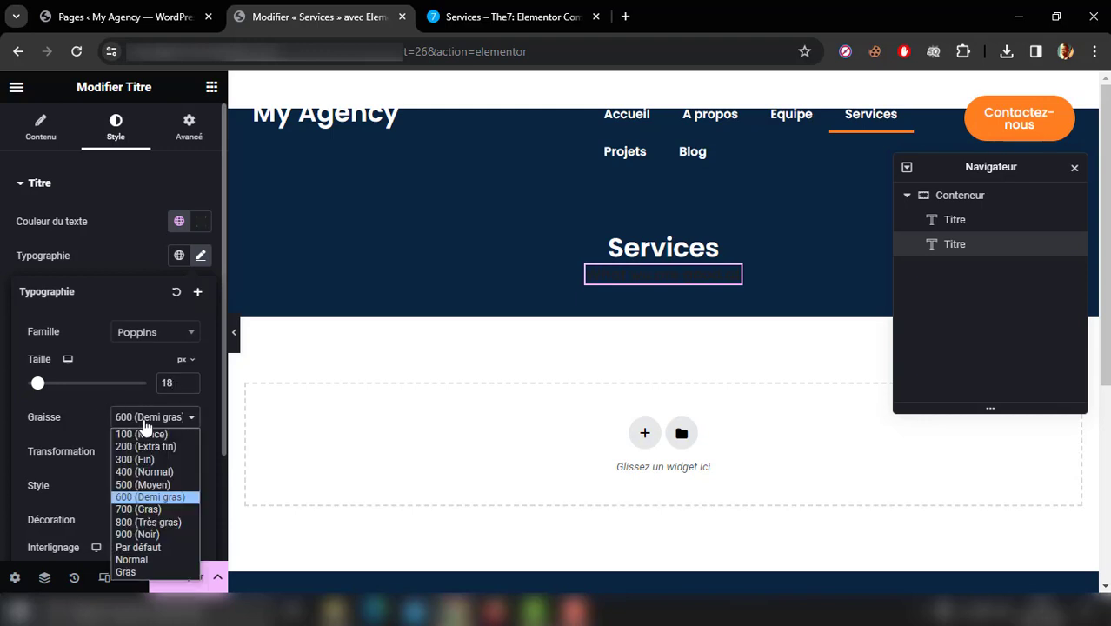
click(143, 472)
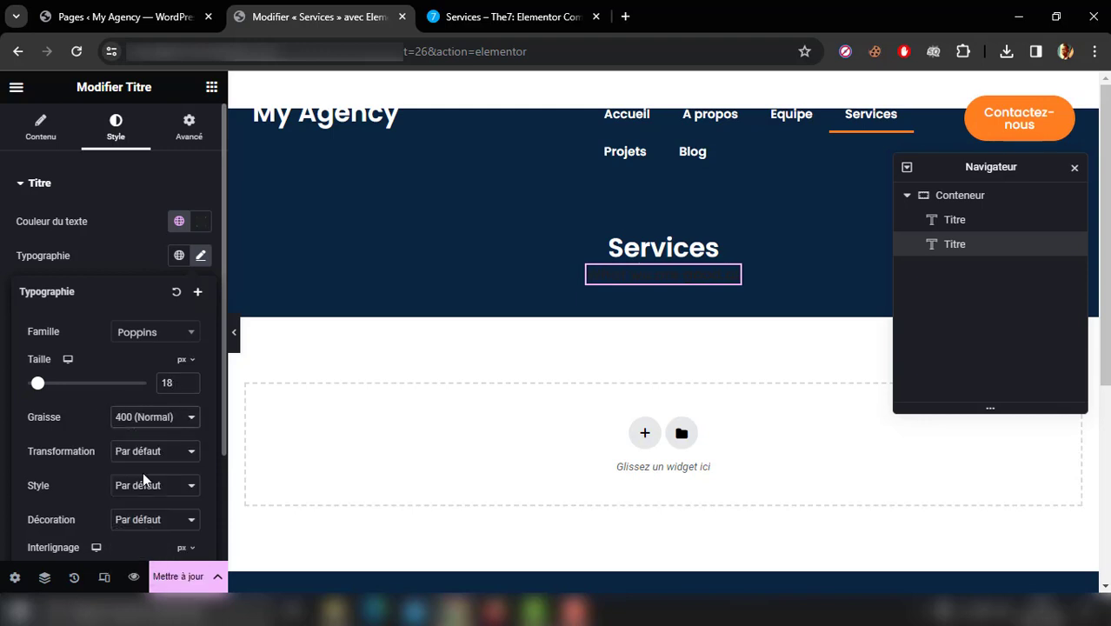
Step: Apply the global colour Nouvel élément #1 (#0363AA) to the "What we are good at" title and compare with the reference page
click(179, 220)
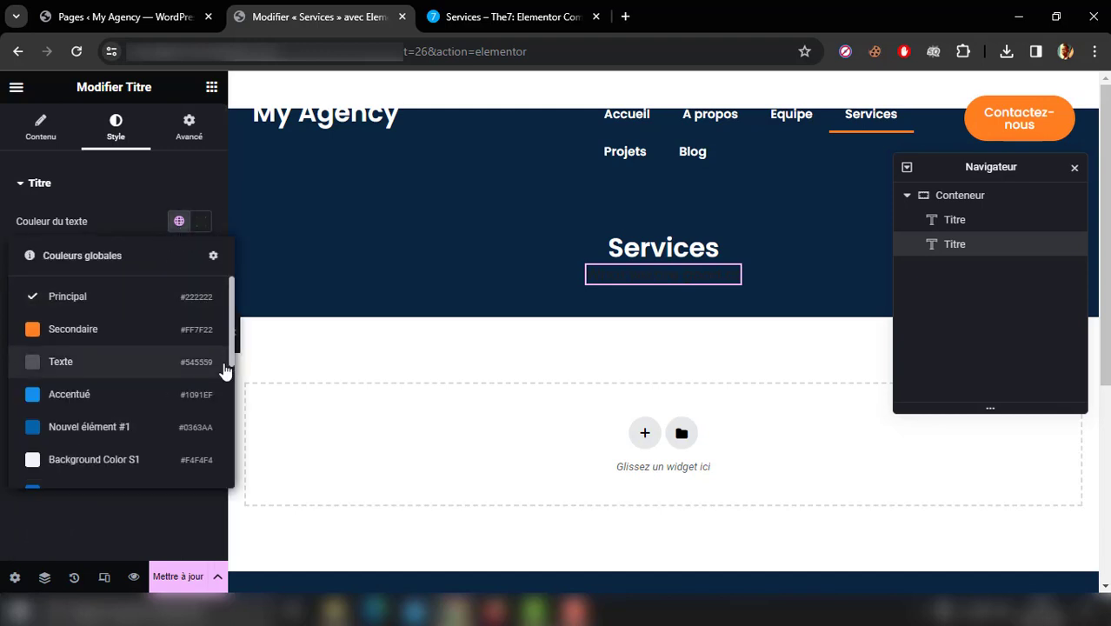
click(154, 429)
click(461, 8)
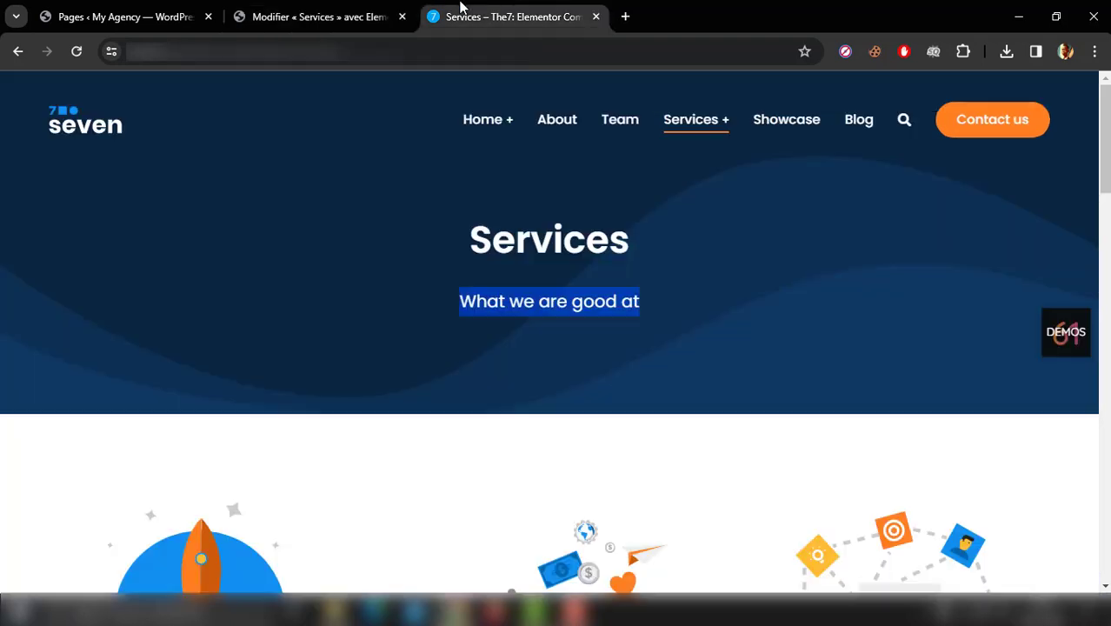
click(306, 13)
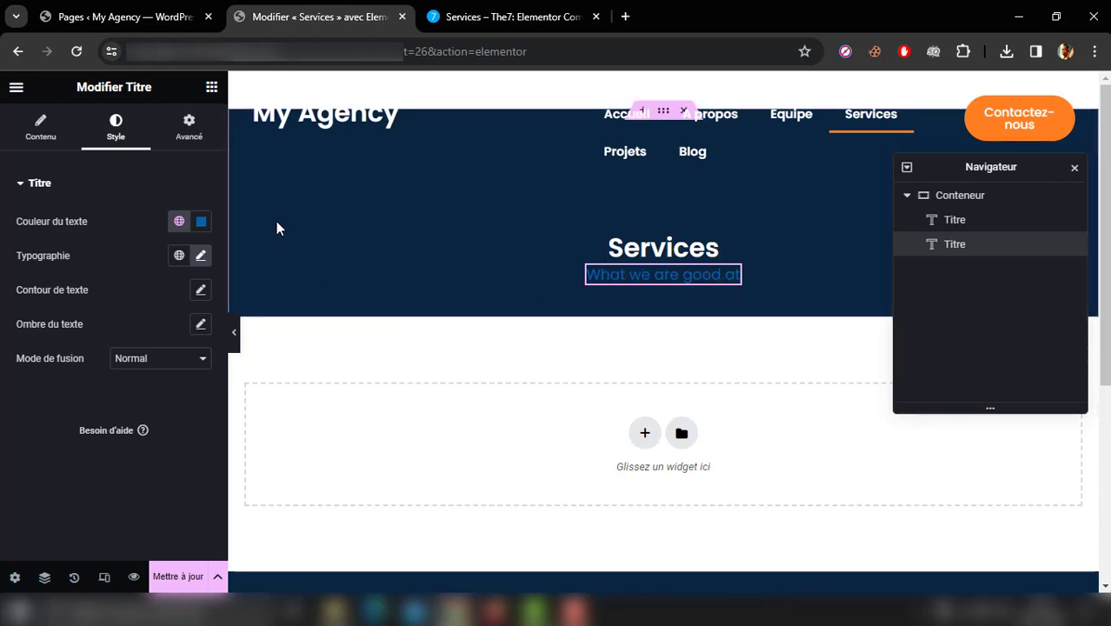
Step: Insert an Espaceur widget between the two hero titles and set its space to 30 px
click(211, 87)
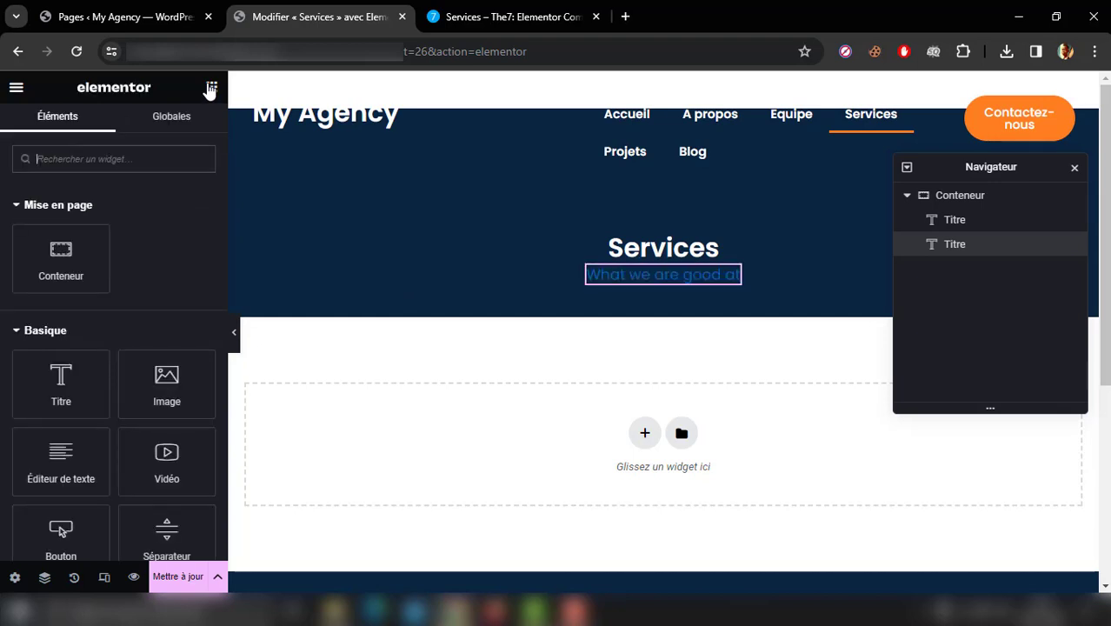
text(esp)
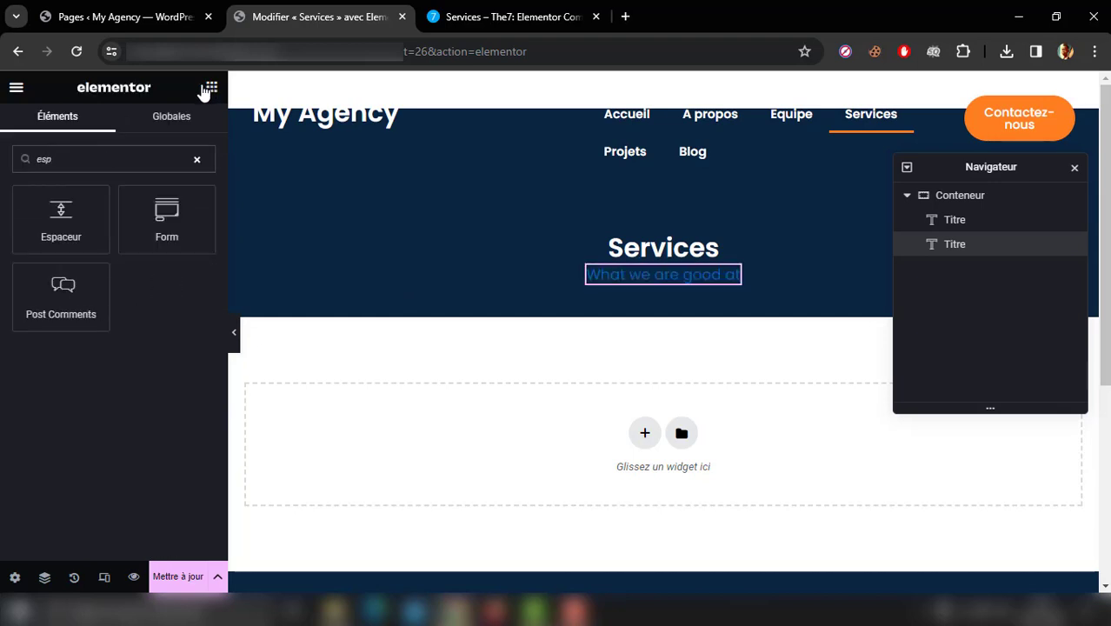
drag(68, 231, 646, 270)
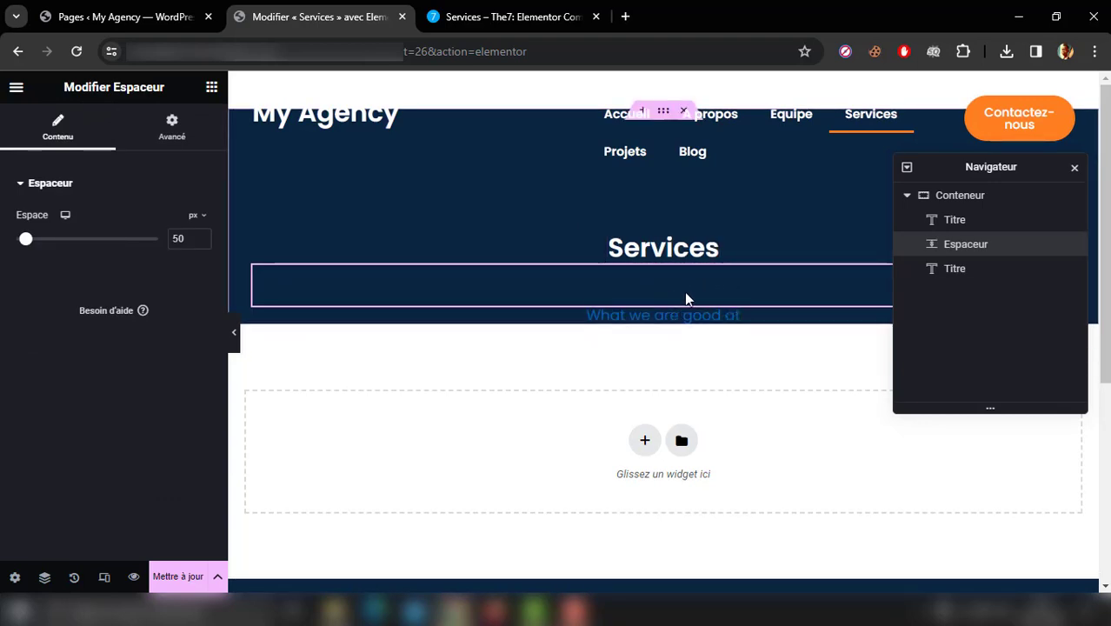
drag(185, 240, 154, 246)
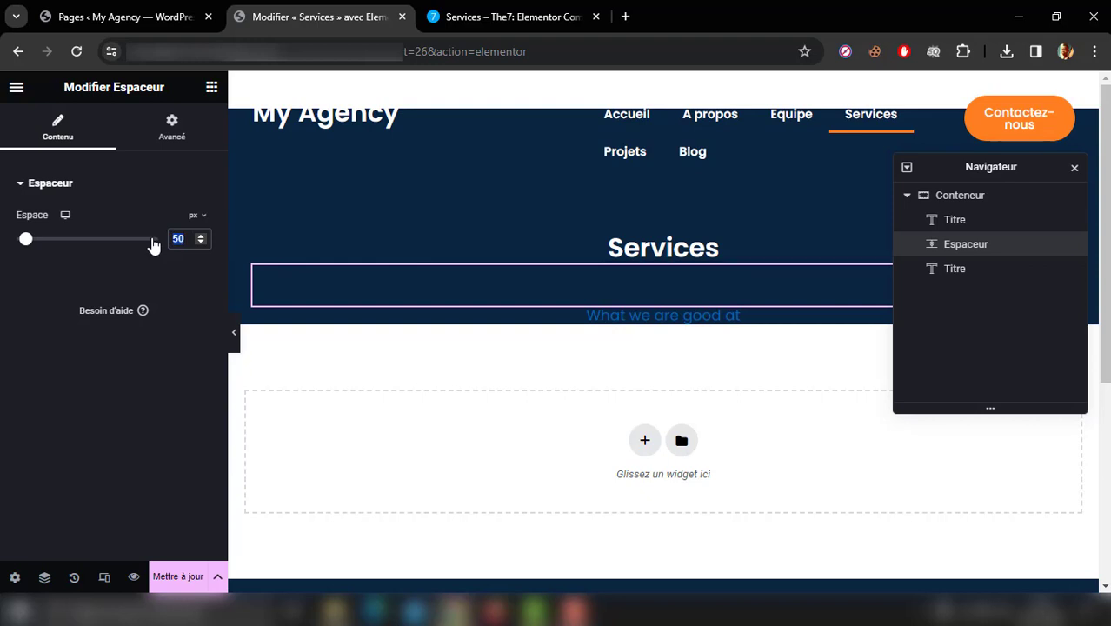
text(30)
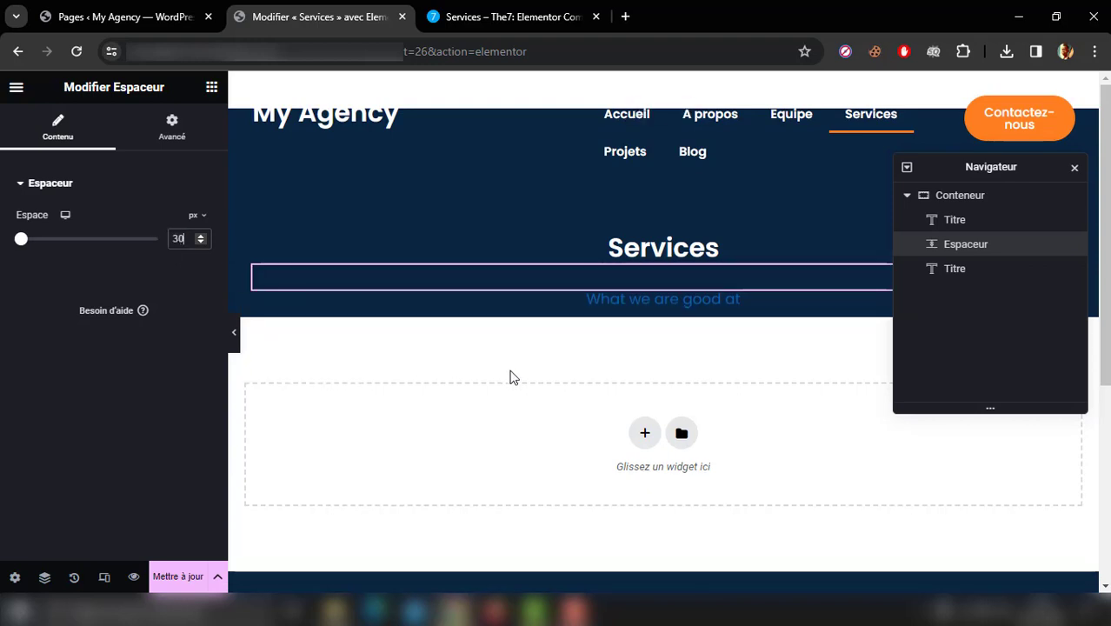
Step: Try centred content justification on the hero container, clear it again, and link its column and row gap values
click(974, 208)
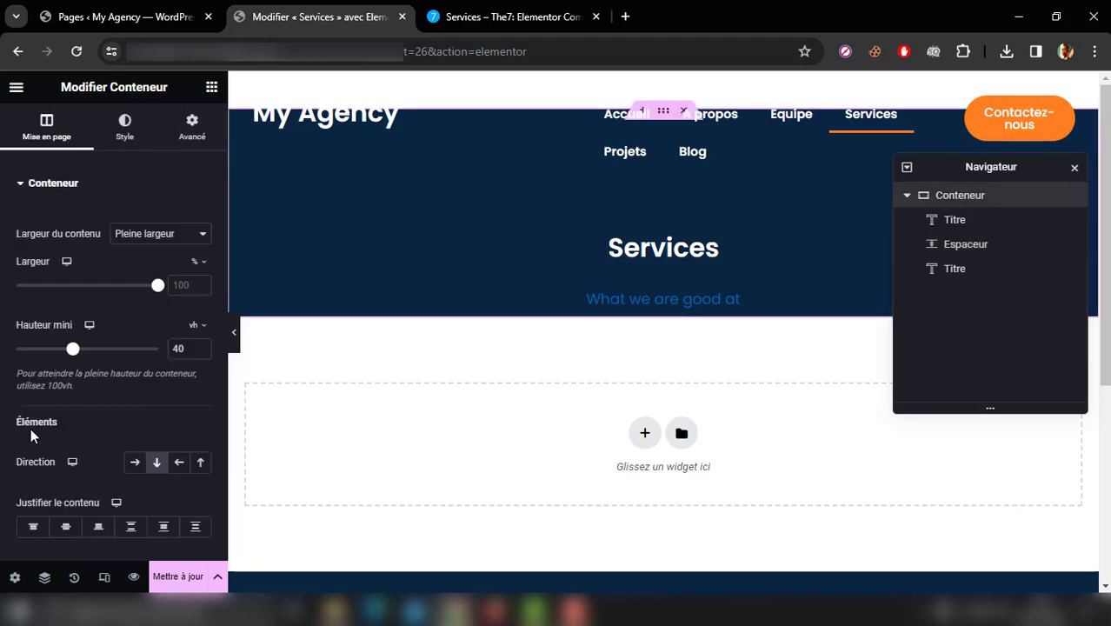
scroll(2, 426, down, 1)
scroll(2, 426, down, 3)
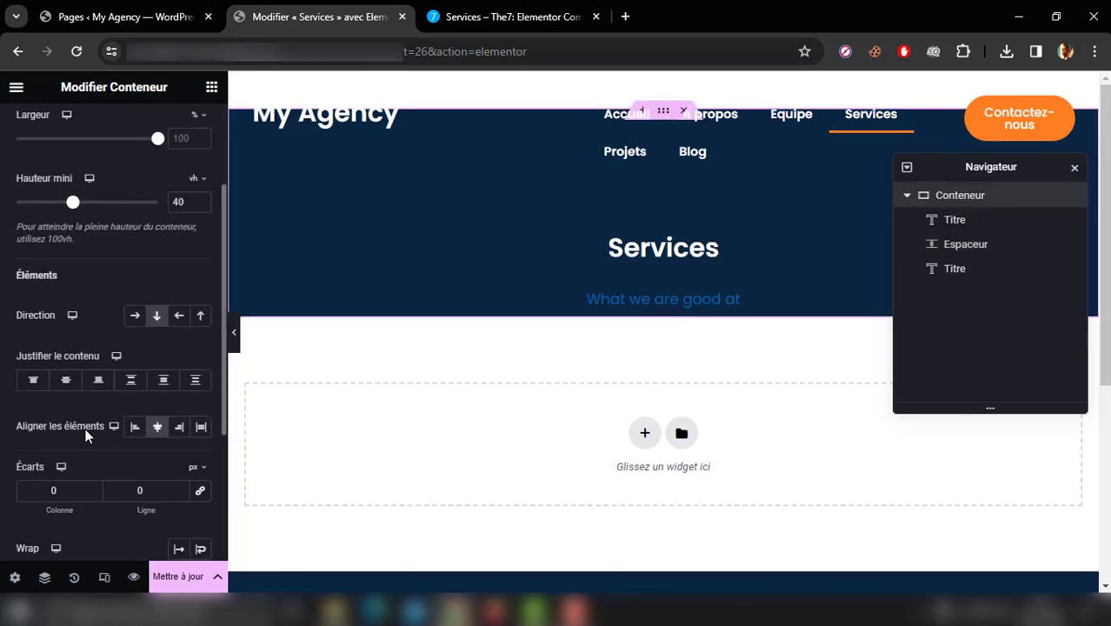
click(66, 382)
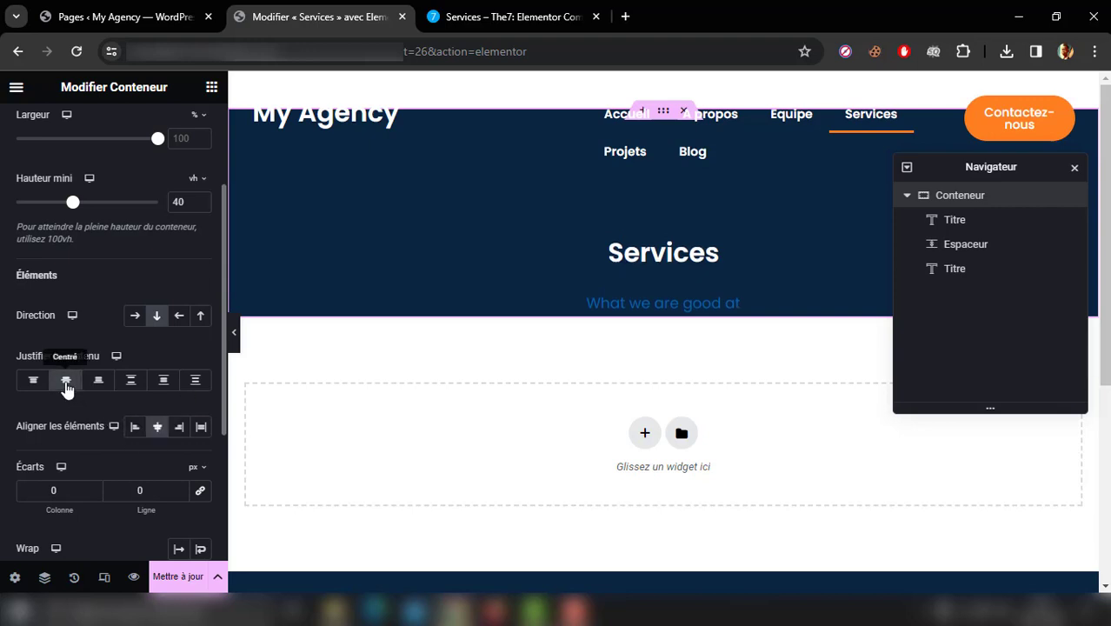
click(66, 383)
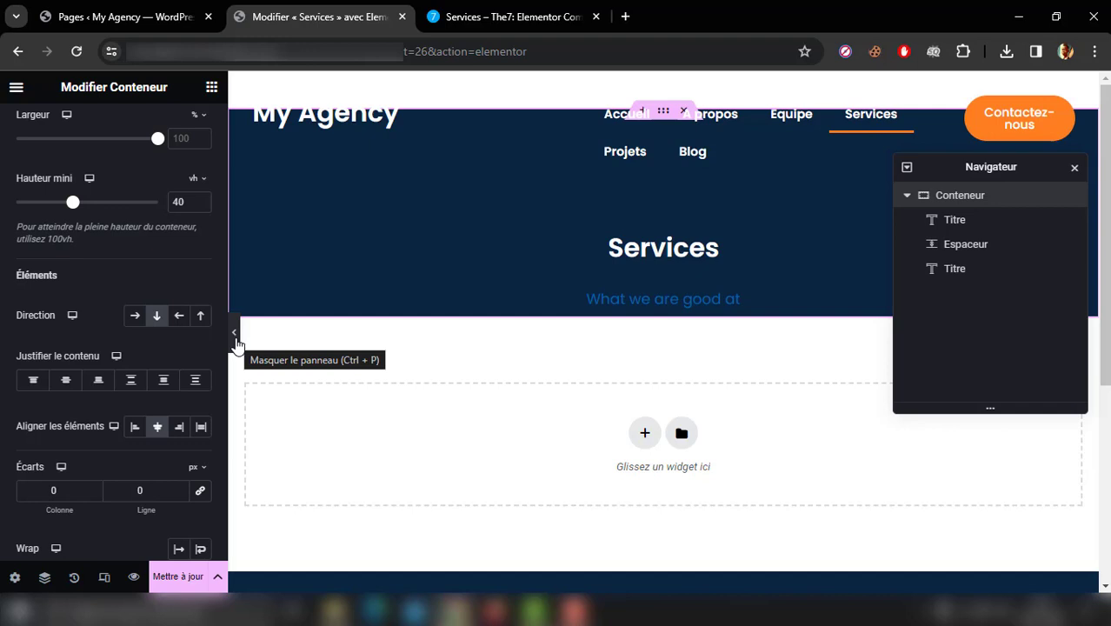
click(199, 492)
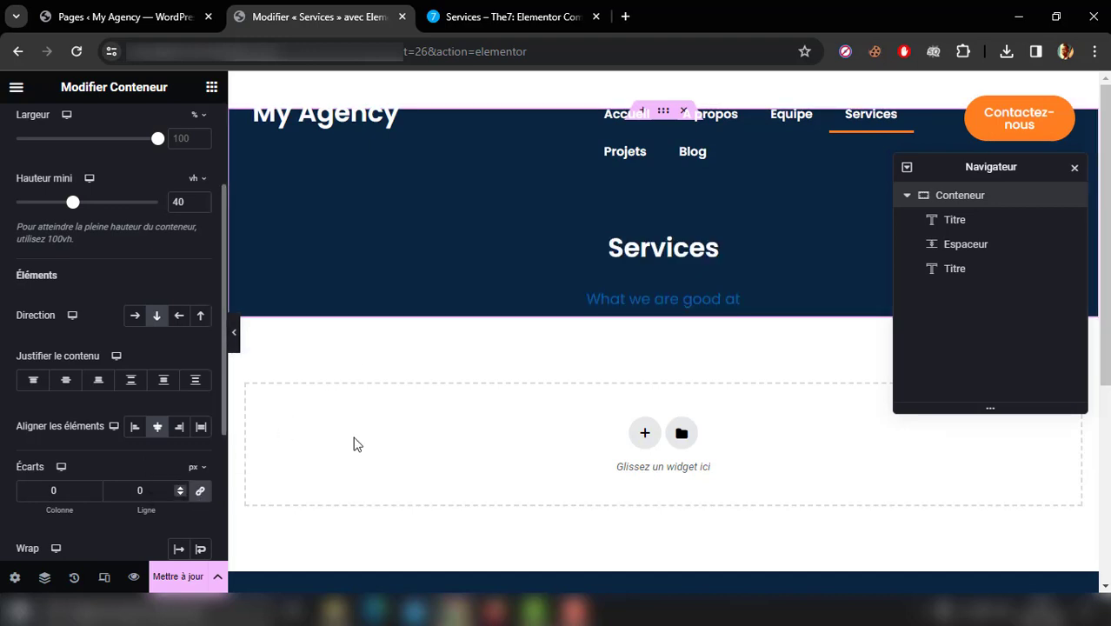
Step: Delete the Espaceur widget between the two hero titles
click(1022, 244)
right_click(1022, 244)
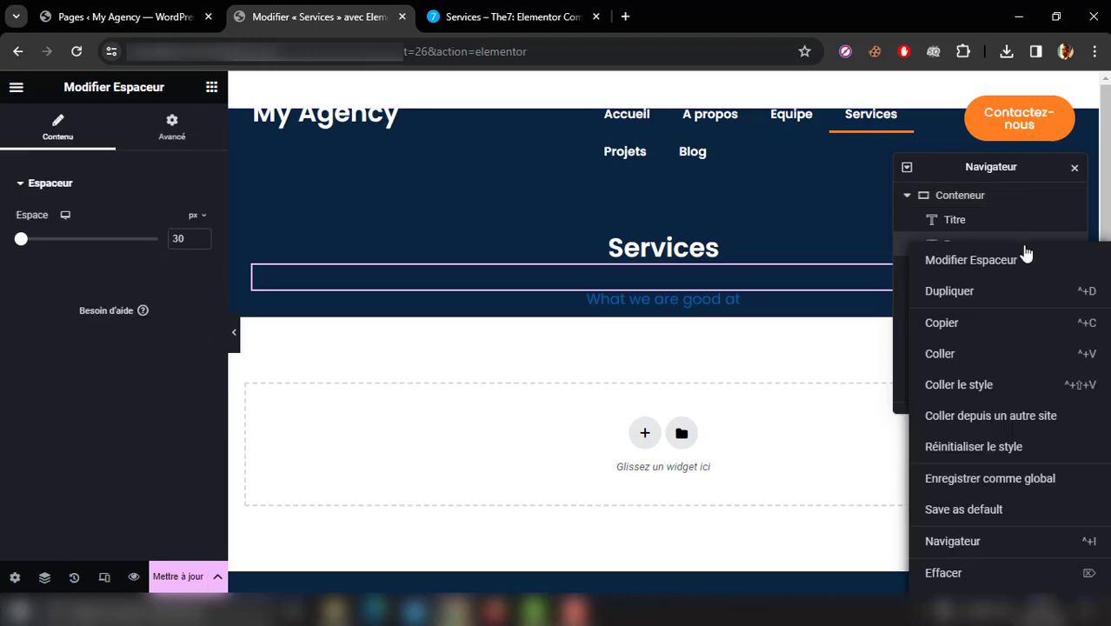
click(949, 575)
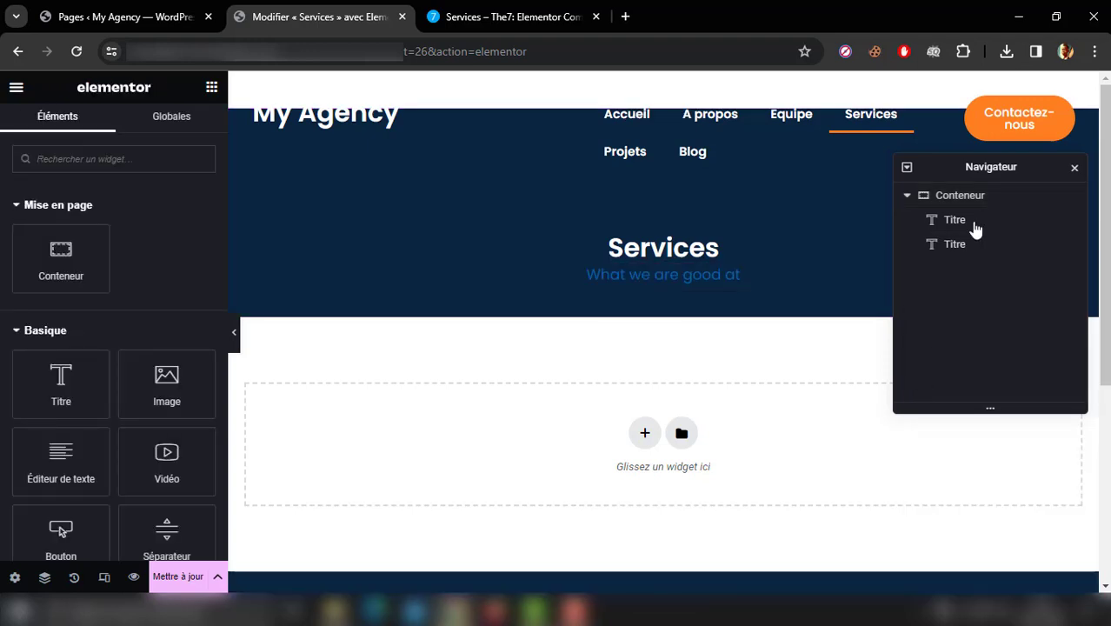
Step: Set the hero container's linked column and row gaps to 20 px and preview the page at full width
click(972, 196)
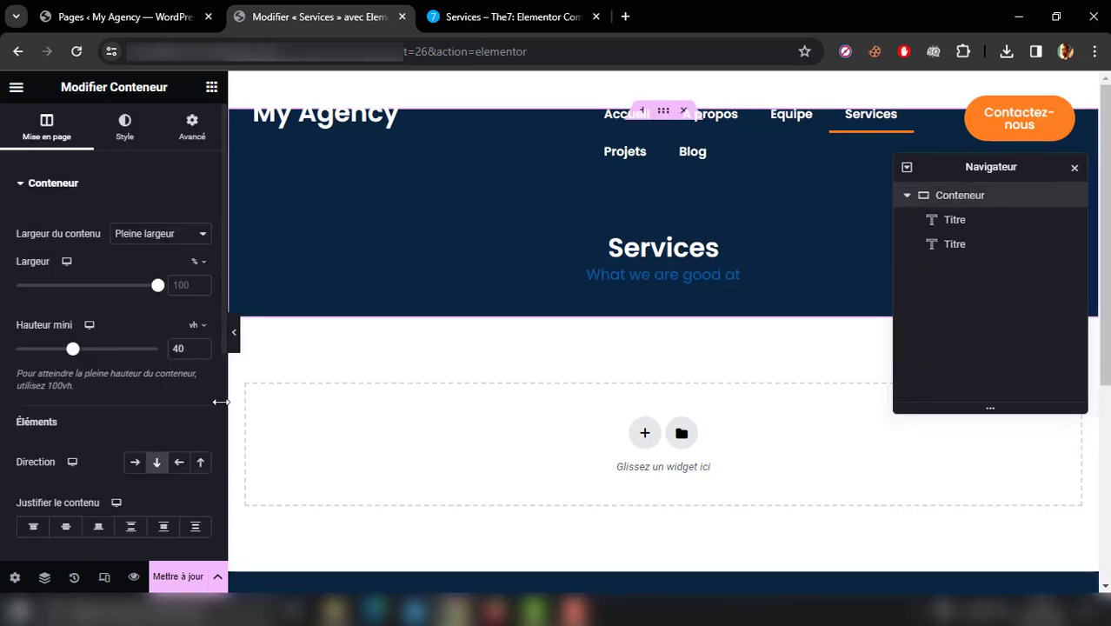
scroll(223, 452, down, 5)
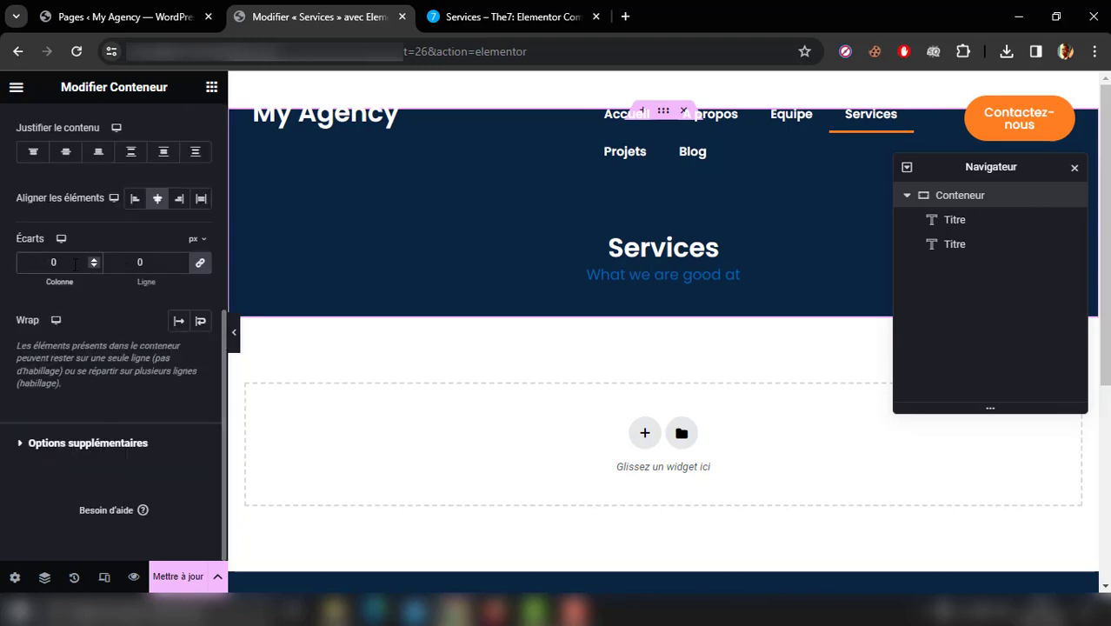
text(2)
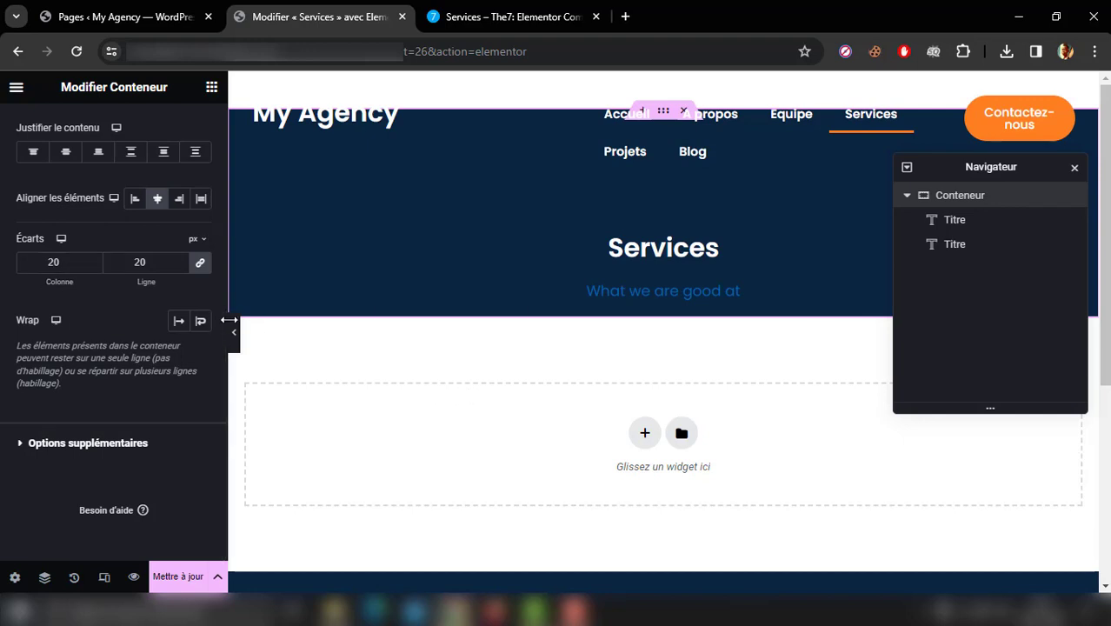
click(234, 332)
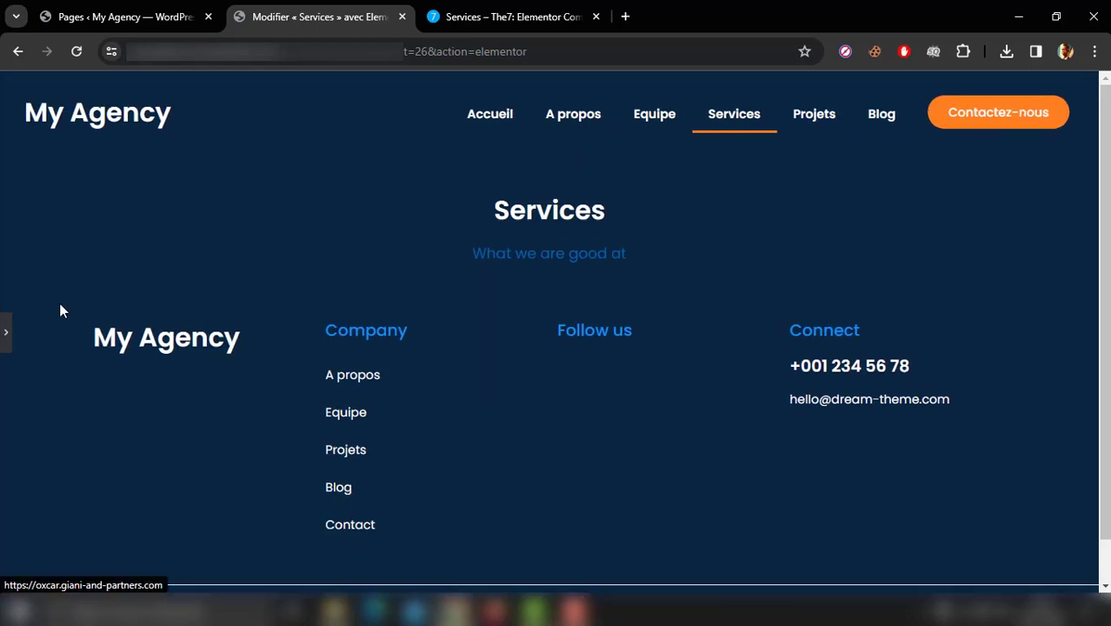
click(5, 333)
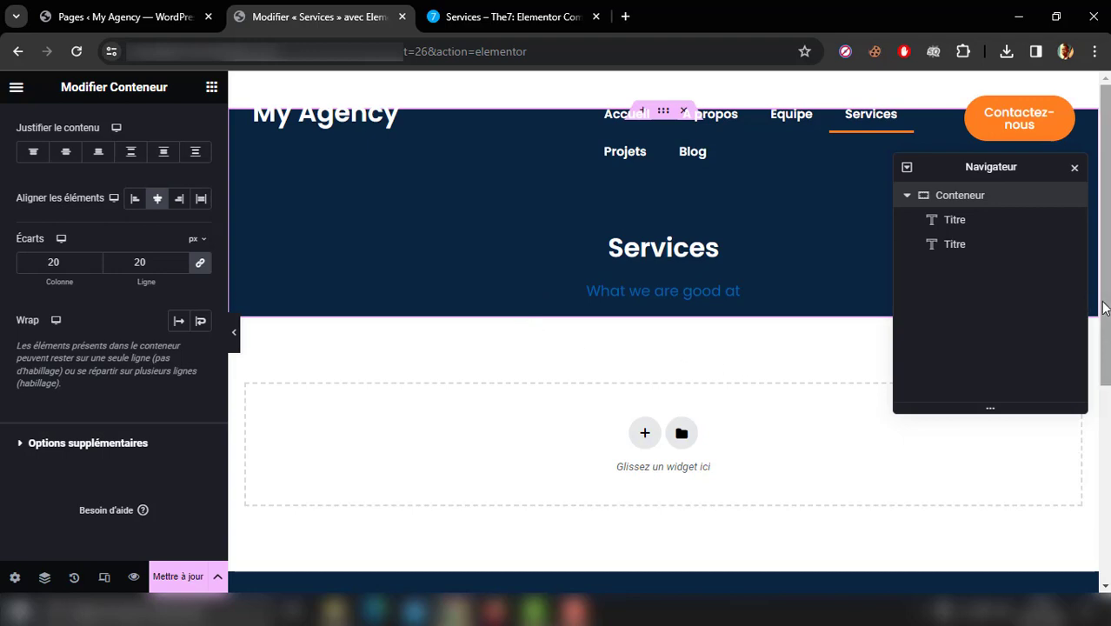
Step: Check the service cards on the reference page and add a Loop Grid widget in a new container below the hero section
drag(1103, 307, 1106, 352)
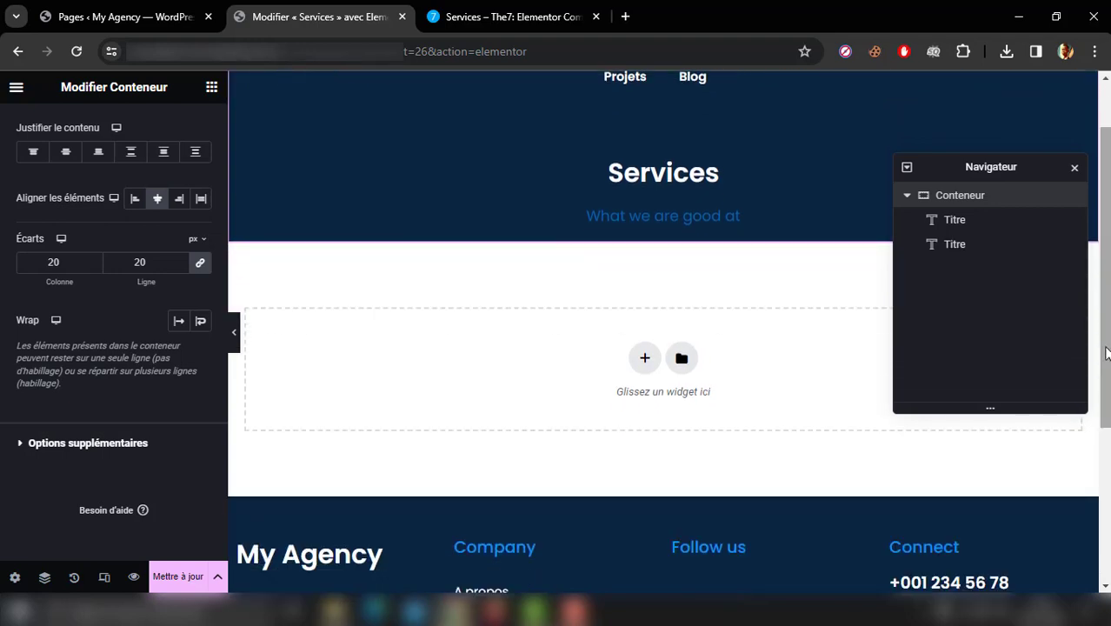
click(491, 15)
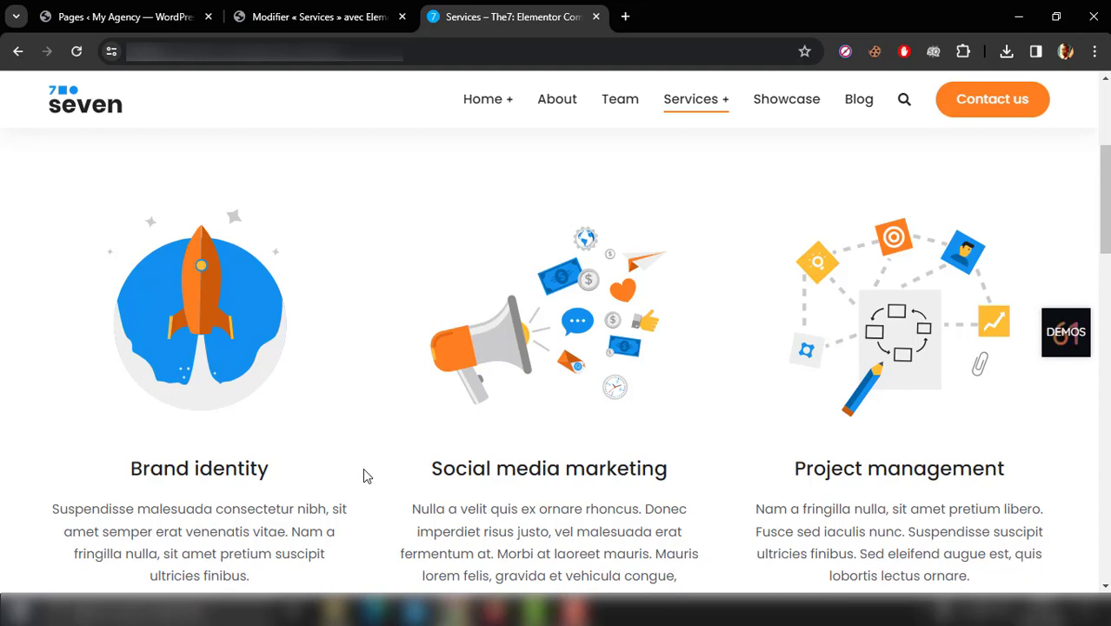
scroll(362, 468, up, 1)
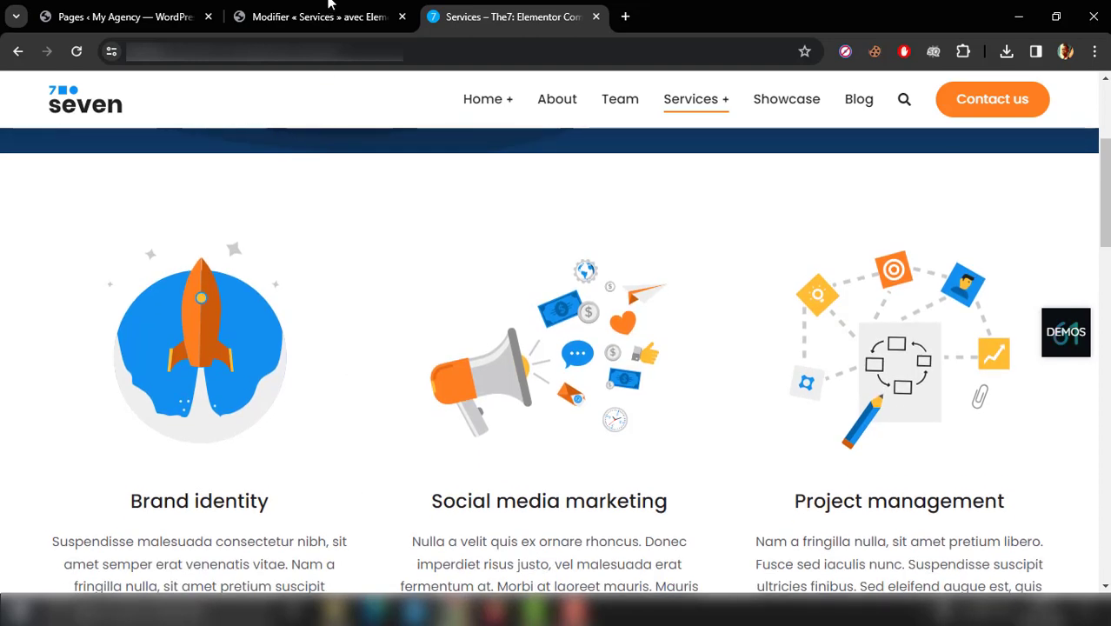
click(315, 17)
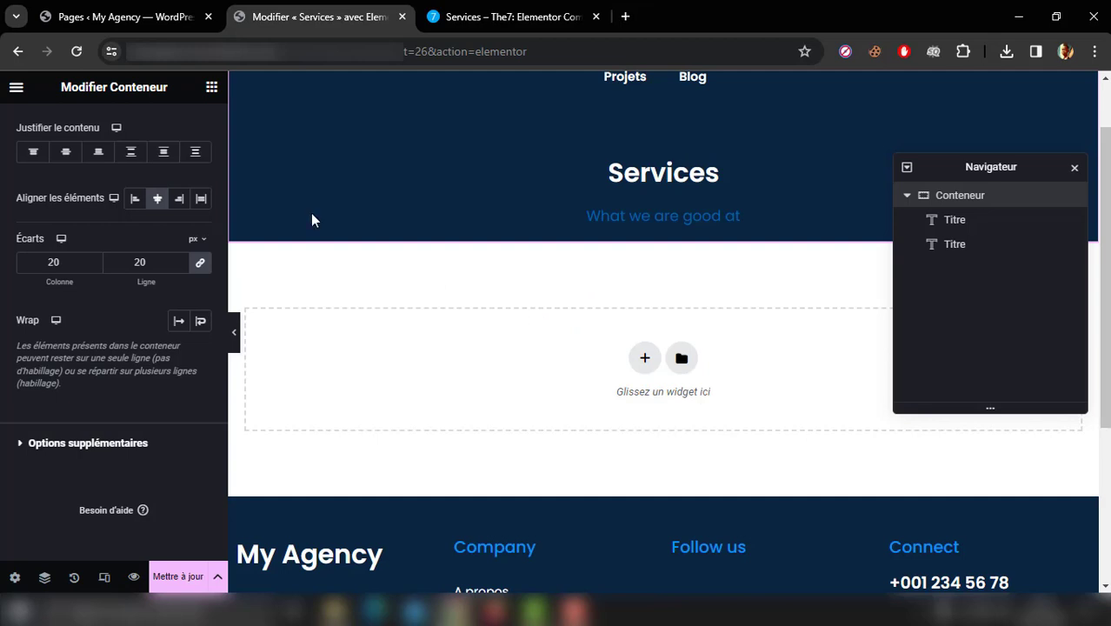
click(211, 87)
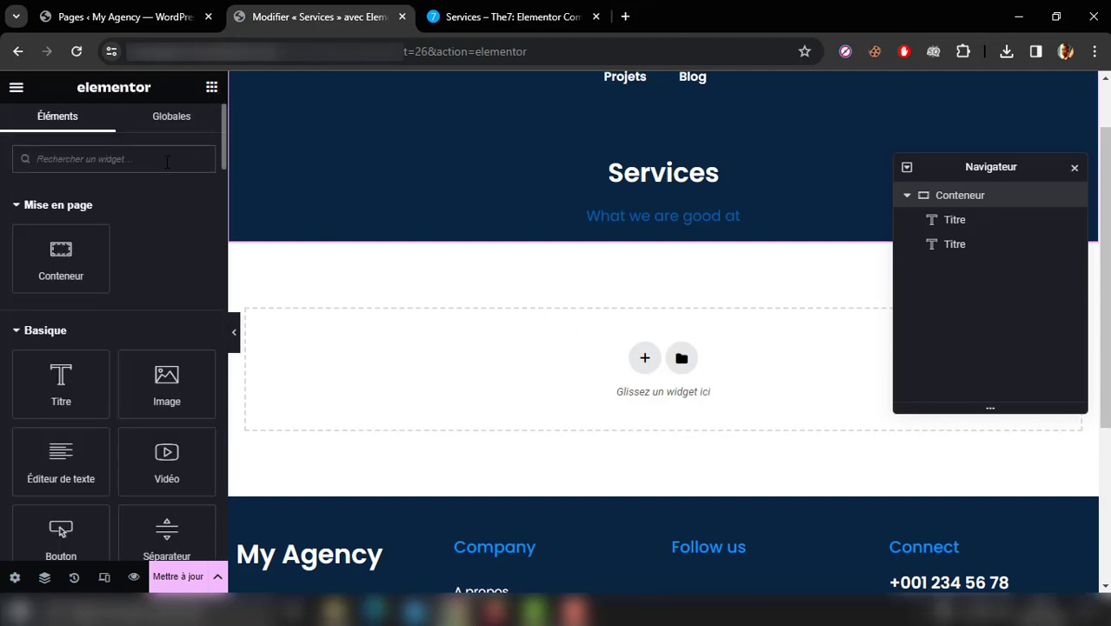
text(loop gri)
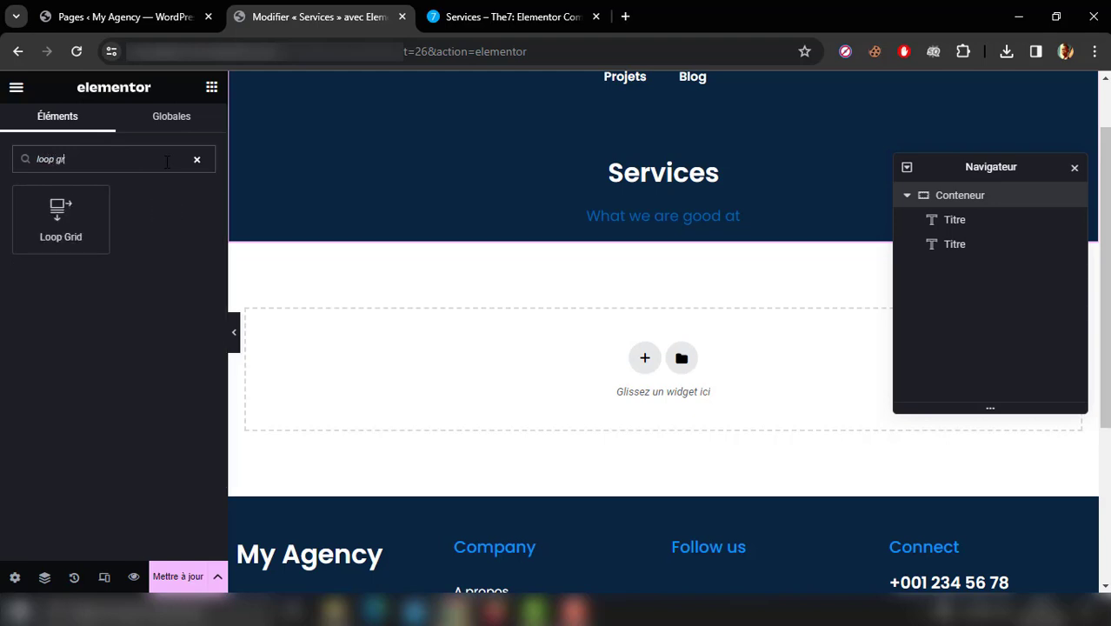
drag(77, 226, 534, 369)
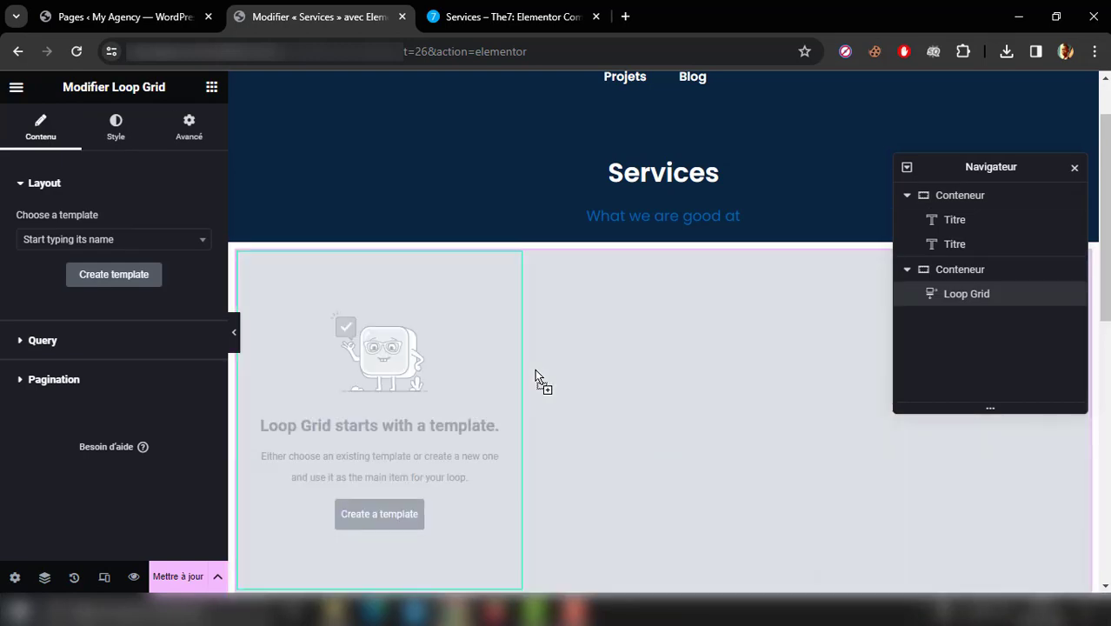
Step: Search the Loop Grid's available templates for "elem" and close the search without choosing one
scroll(1105, 271, down, 2)
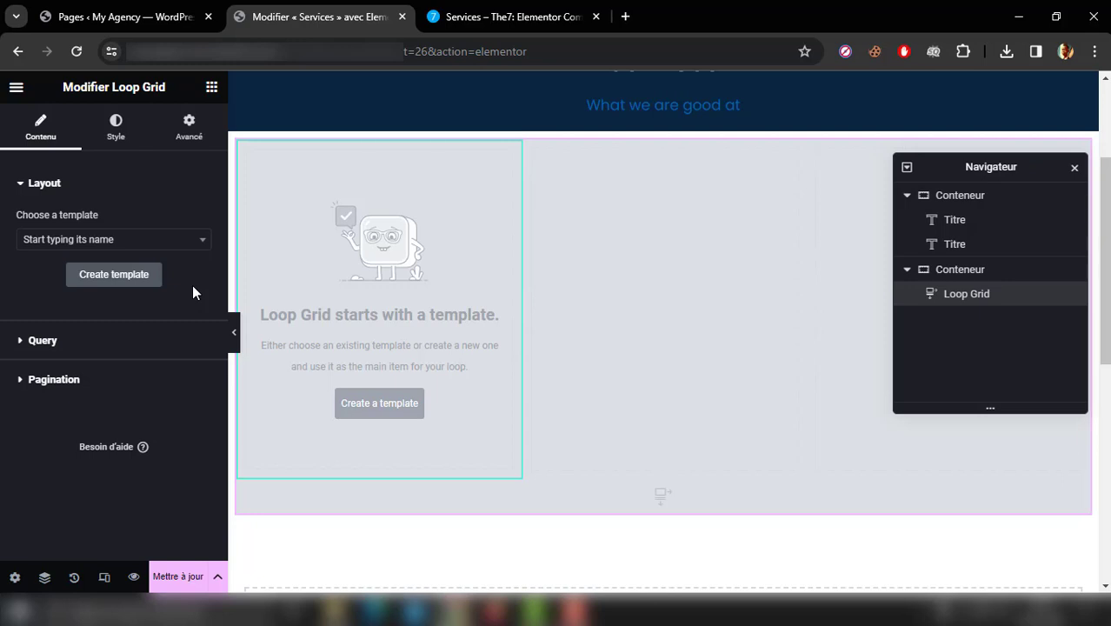
click(143, 243)
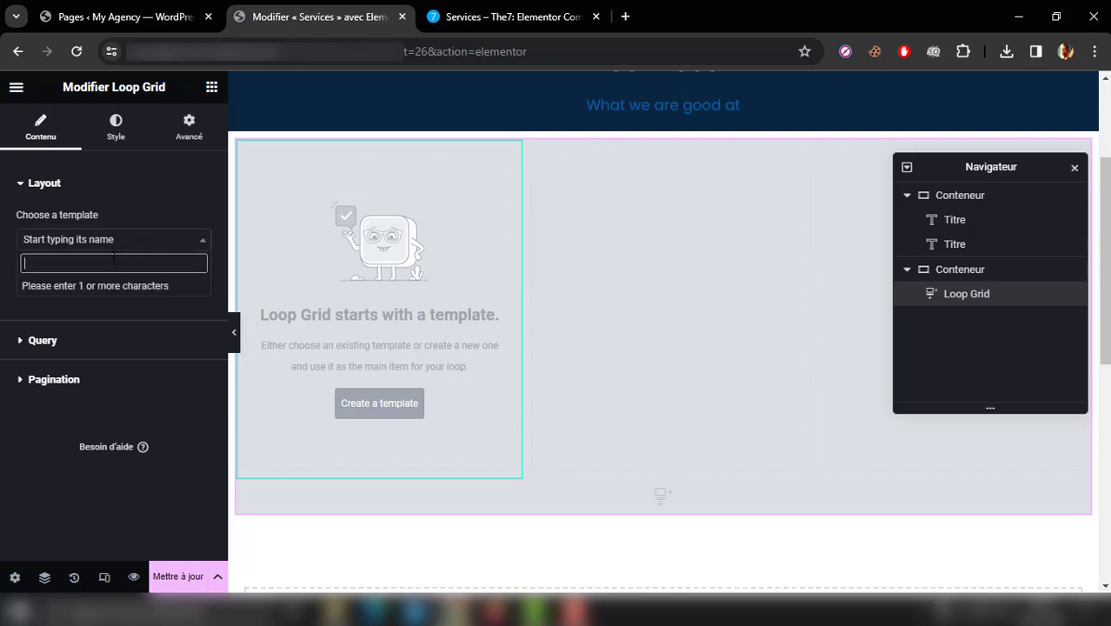
text(elem)
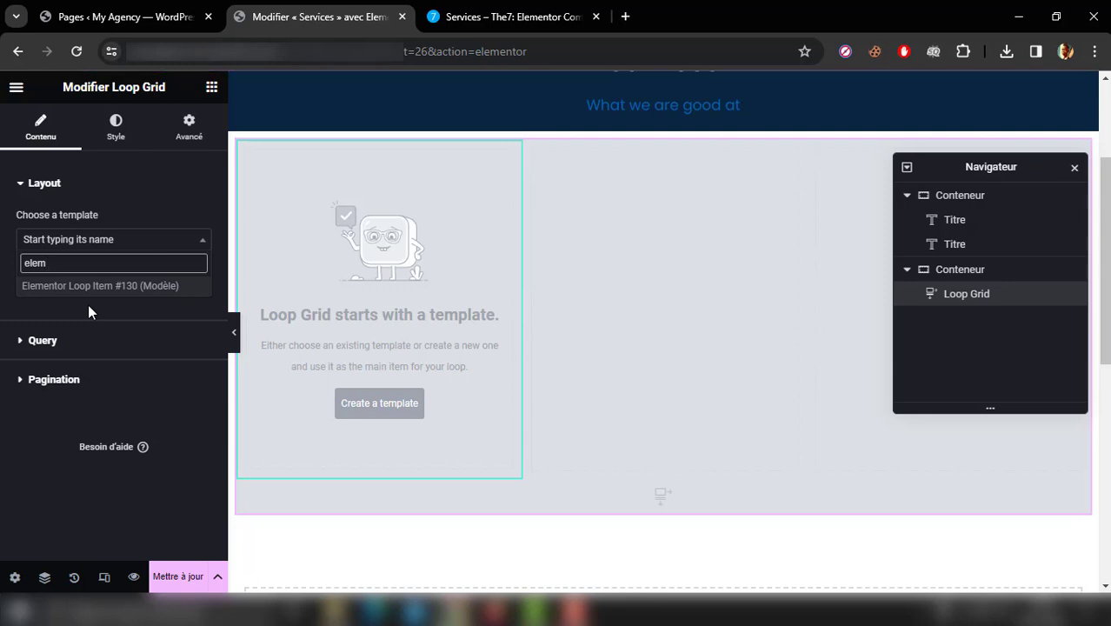
key(BackSpace)
key(BackSpace)
key(BackSpace)
key(BackSpace)
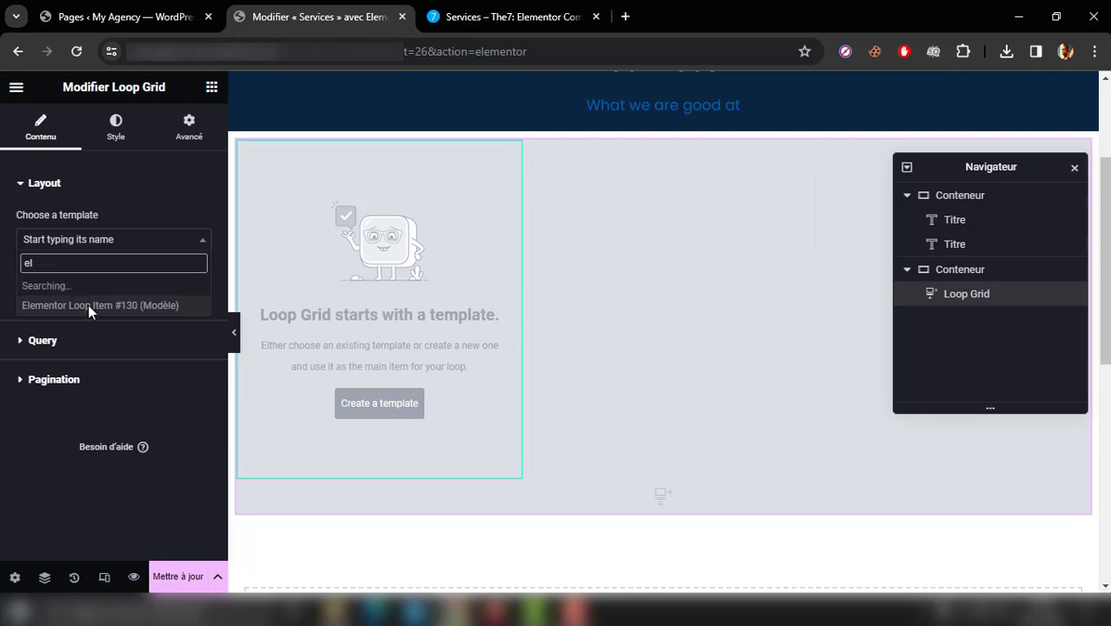
click(55, 308)
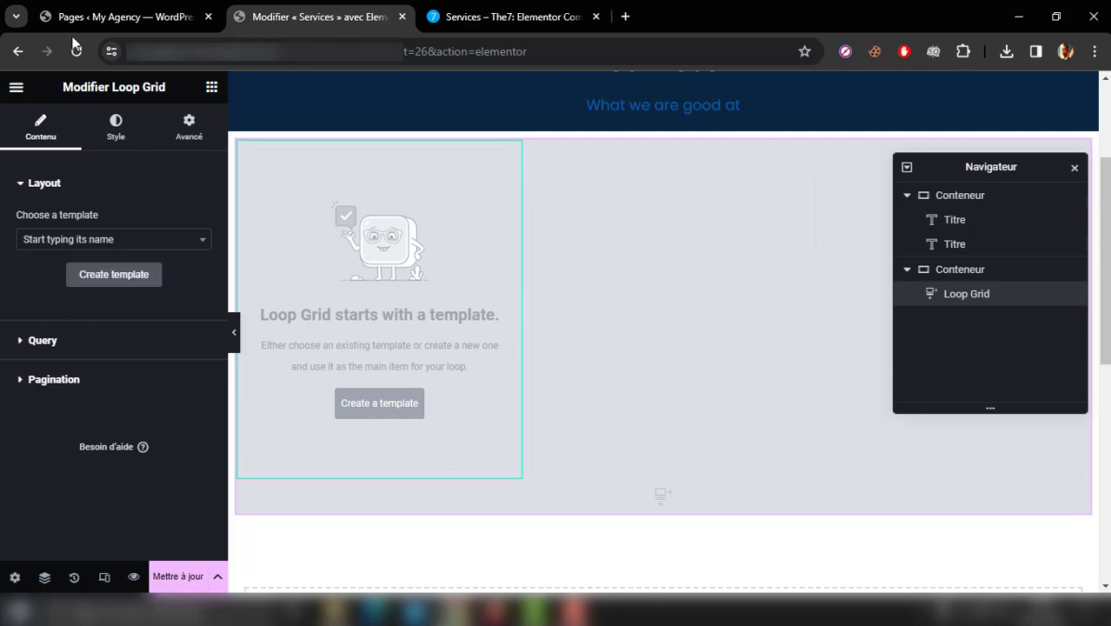
Step: Open the site's Theme Builder from the WordPress dashboard in a new browser tab
click(130, 7)
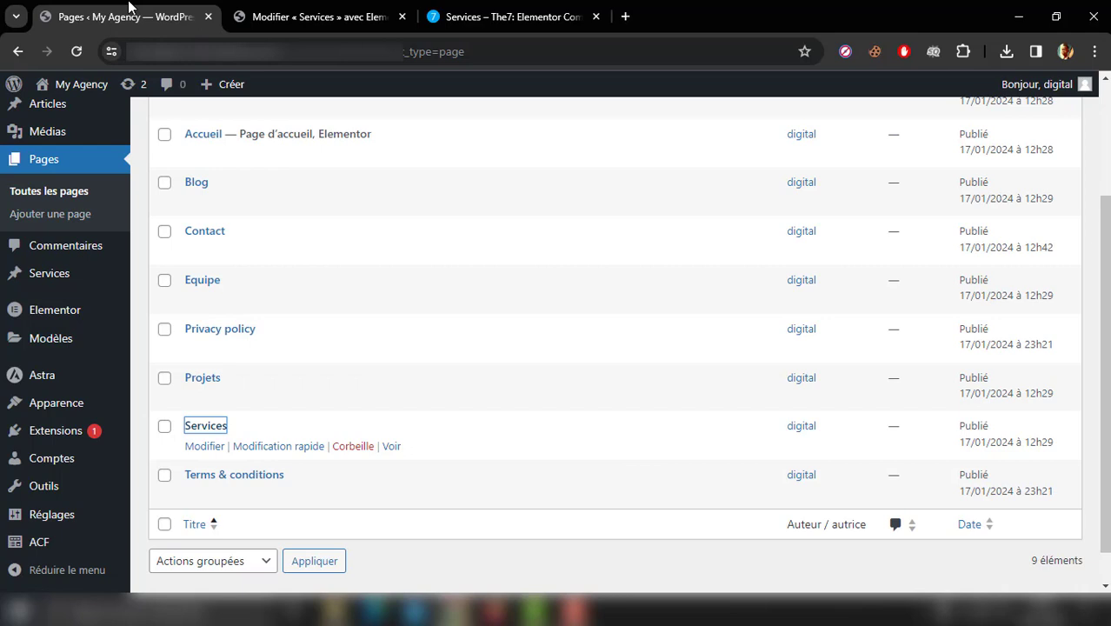
mouse_move(76, 343)
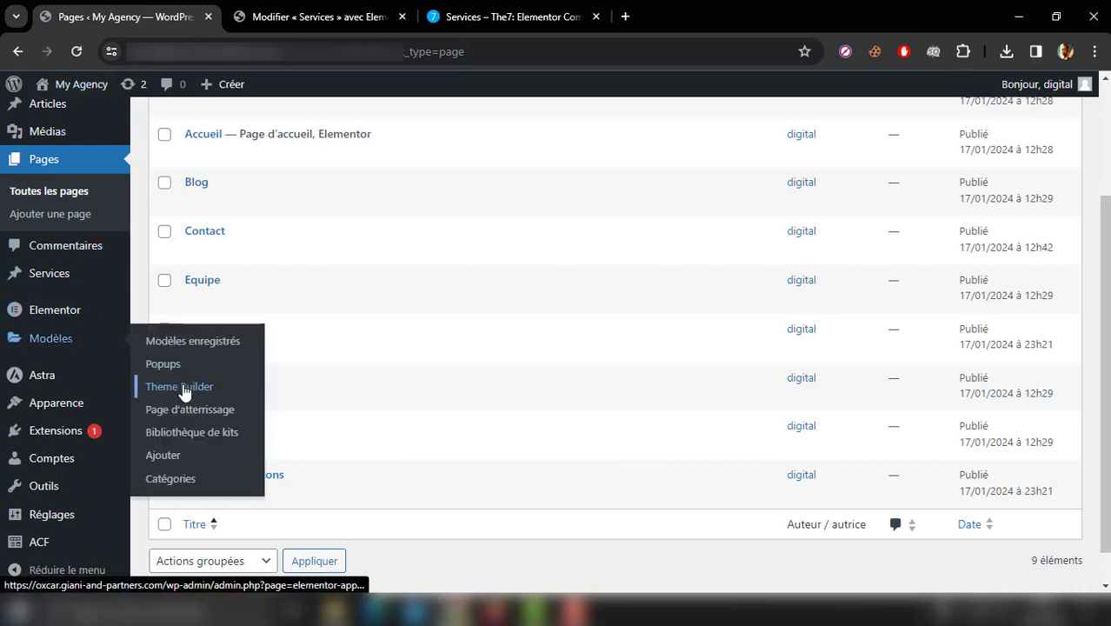
middle_click(183, 392)
click(363, 7)
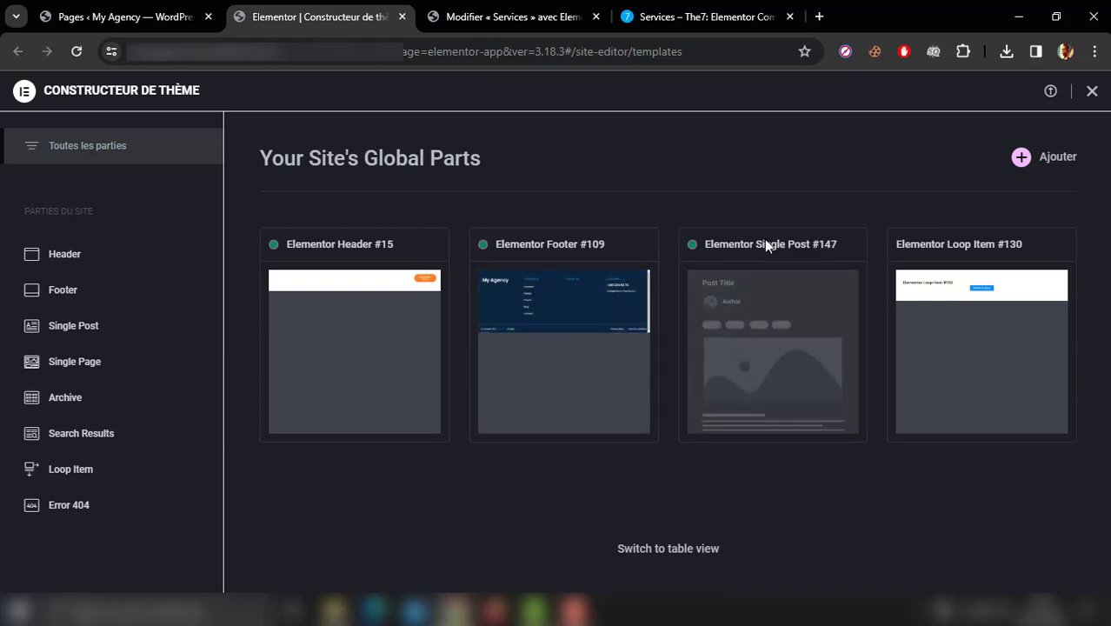
Step: Rename the Elementor Single Post #147 template as "Services Single Post"
click(778, 330)
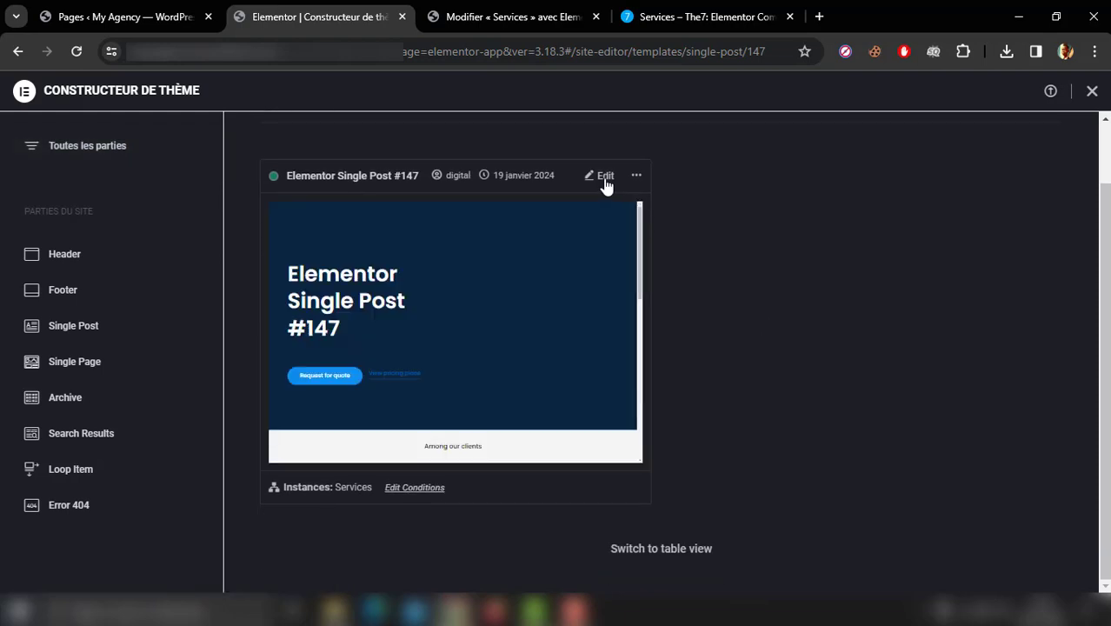
click(635, 177)
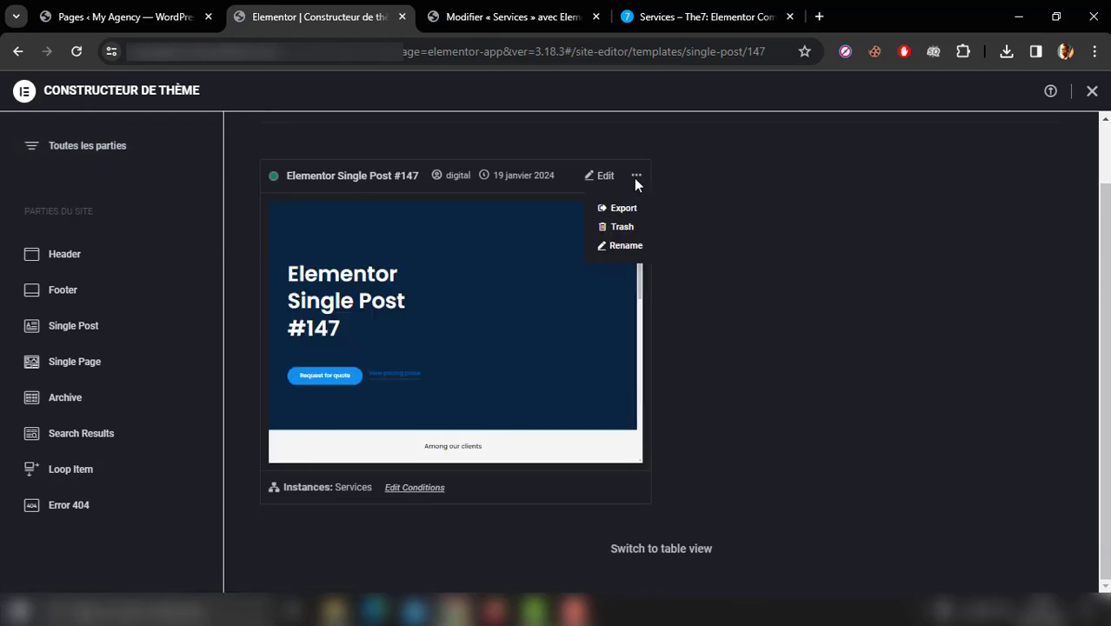
click(628, 247)
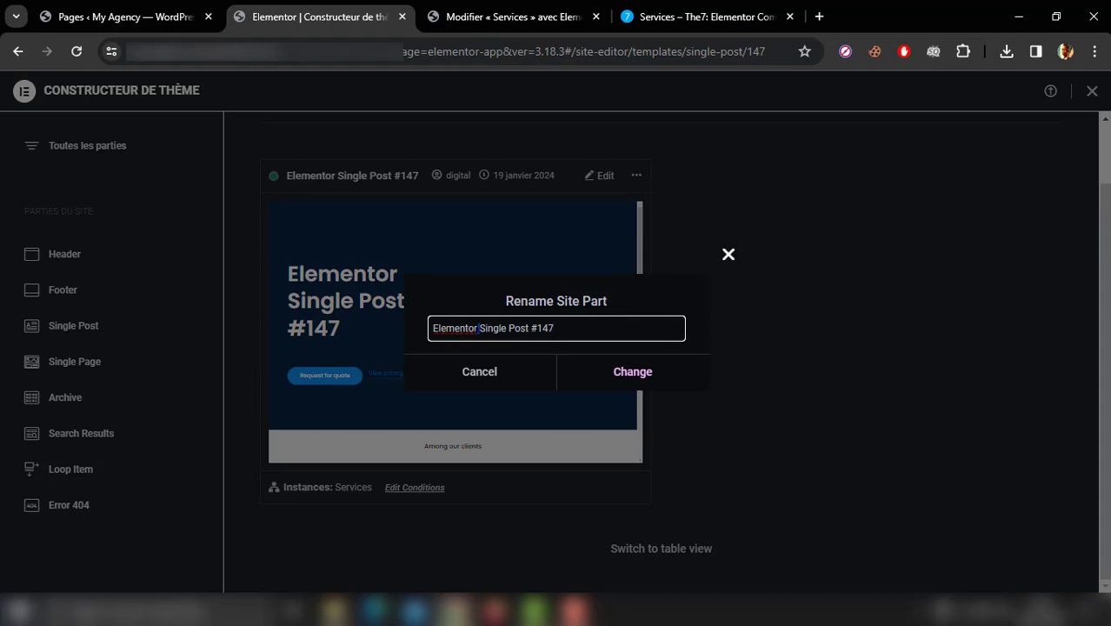
drag(477, 328, 427, 332)
text(Services)
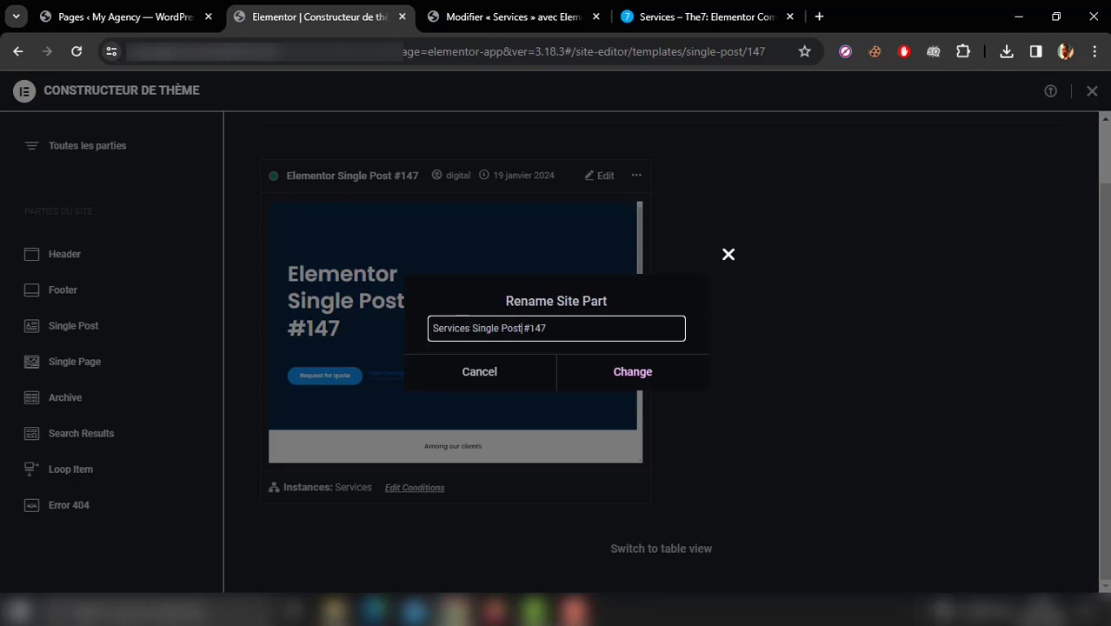
key(shift+End)
key(BackSpace)
click(621, 374)
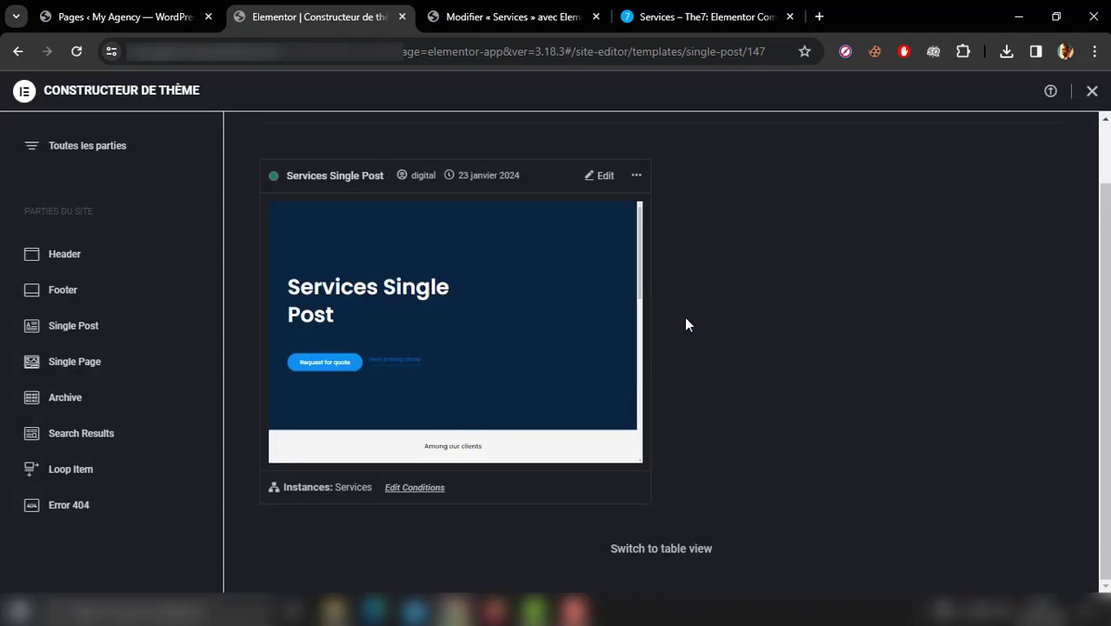
Step: Show the theme templates in table view and look through the list
click(664, 554)
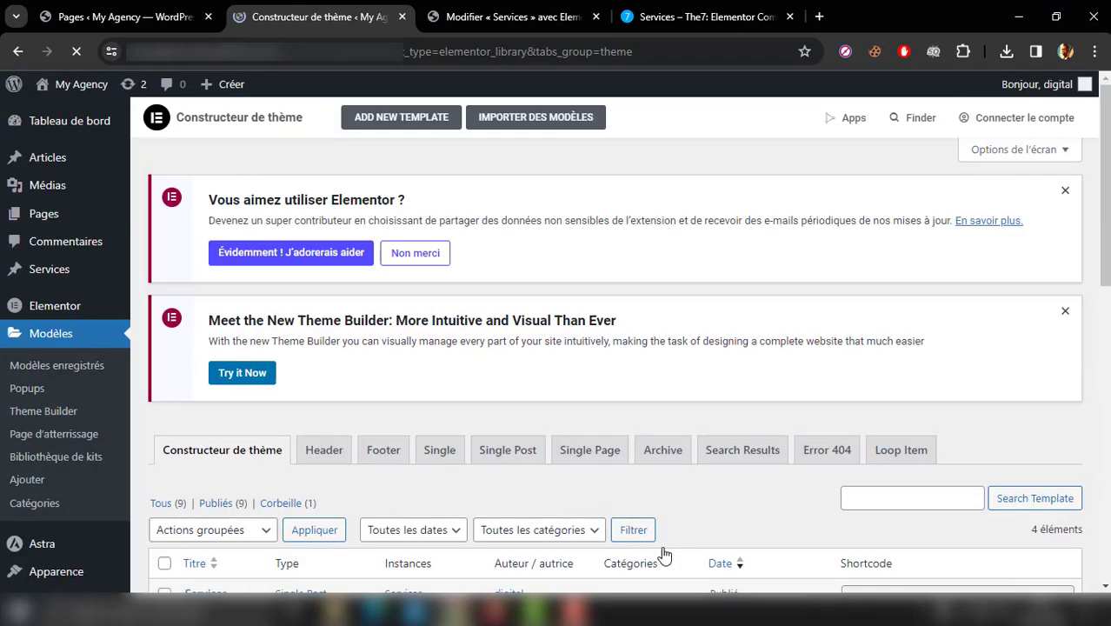
scroll(243, 402, down, 1)
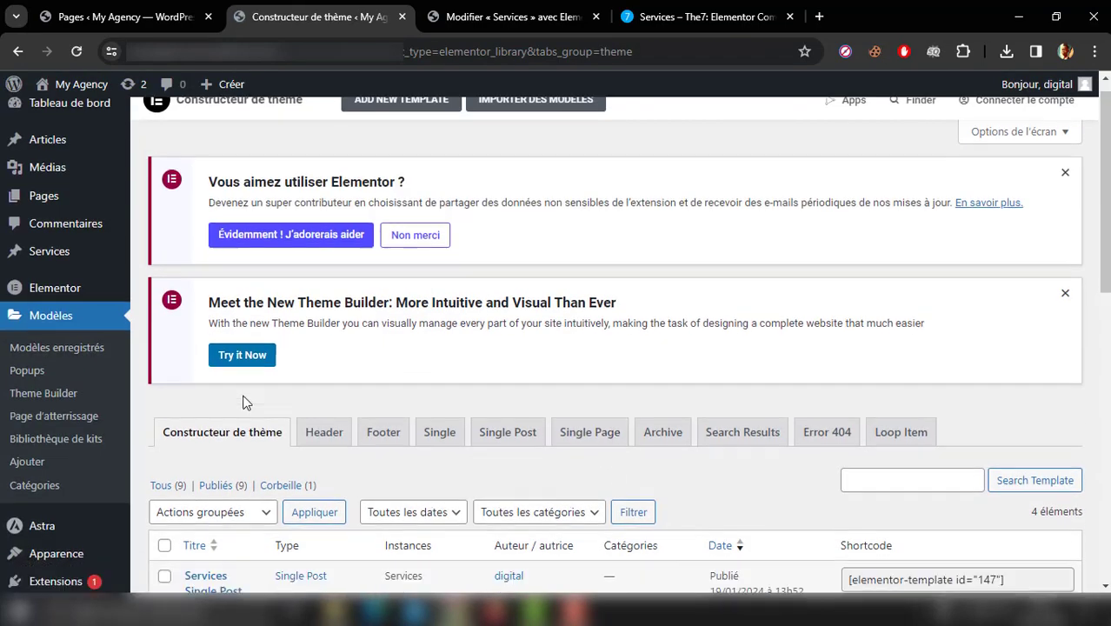
scroll(243, 401, down, 4)
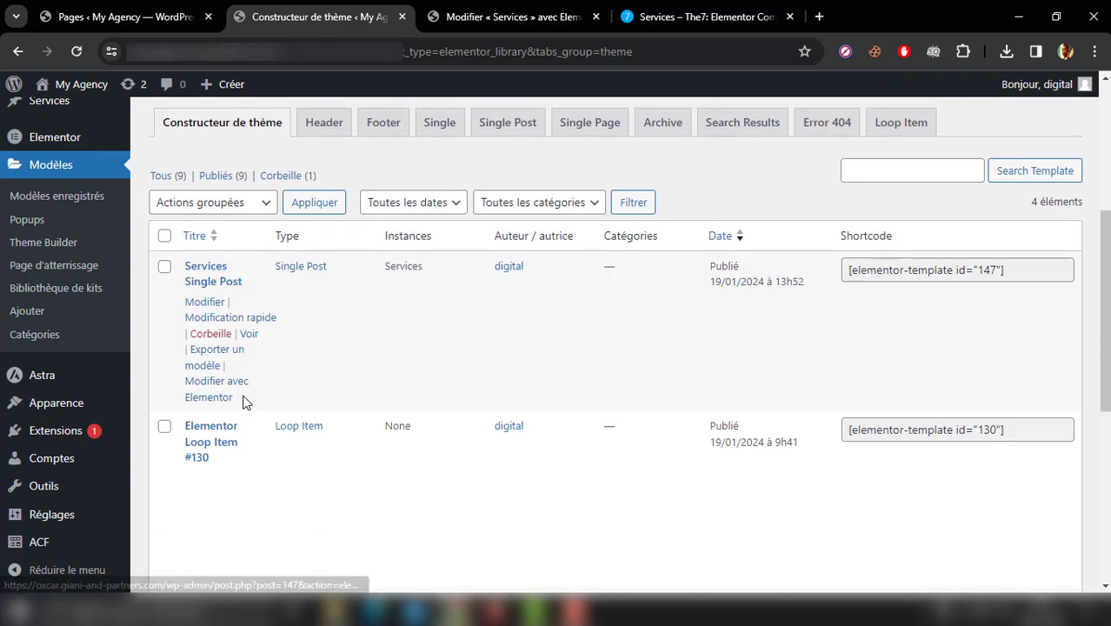
scroll(243, 401, down, 2)
scroll(242, 402, up, 3)
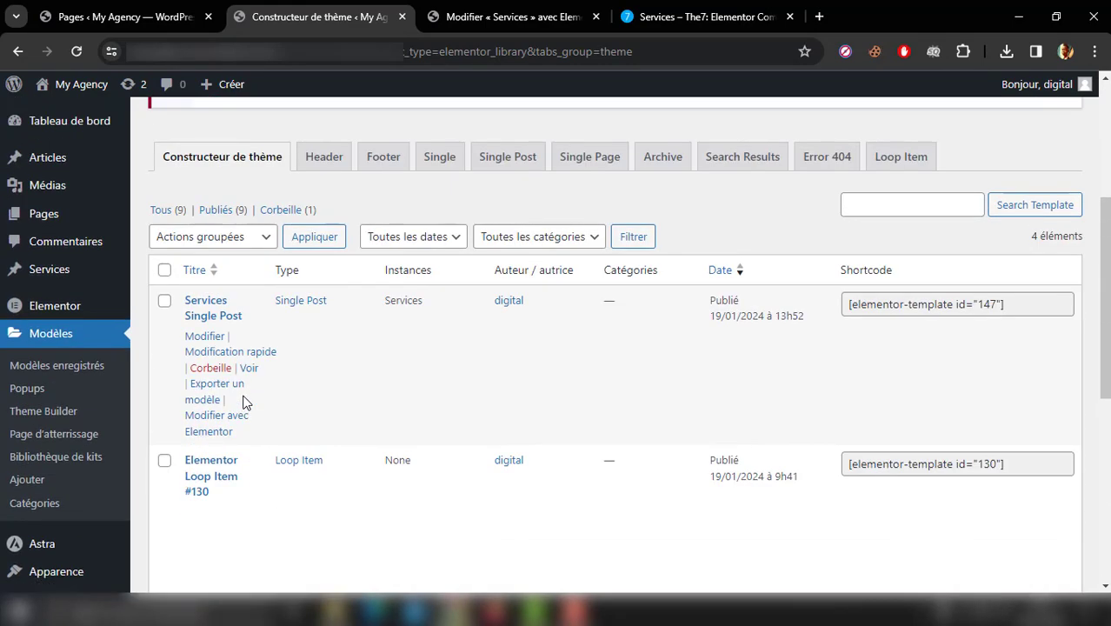
Step: Return to the Theme Builder and rename the Elementor Loop Item #130 template as "Services Loop Item"
click(67, 416)
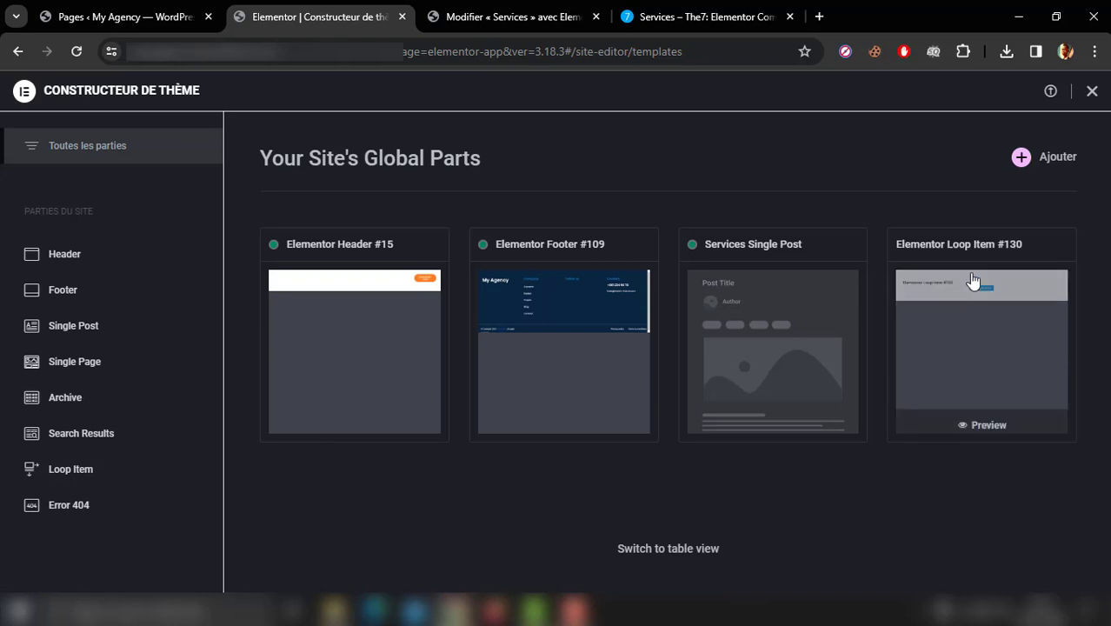
click(975, 320)
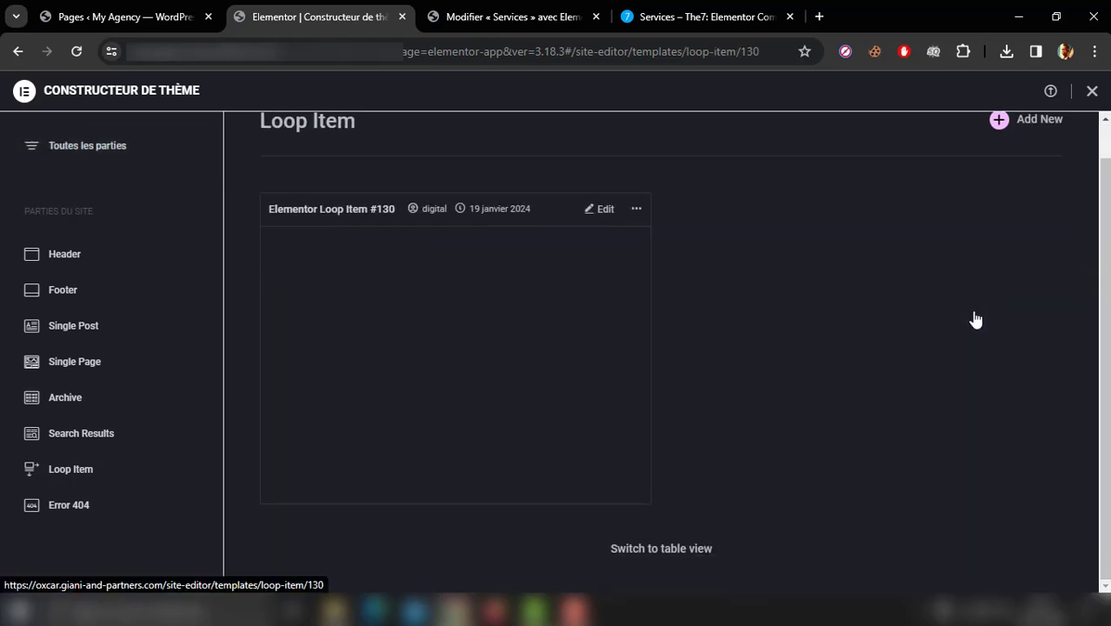
click(635, 210)
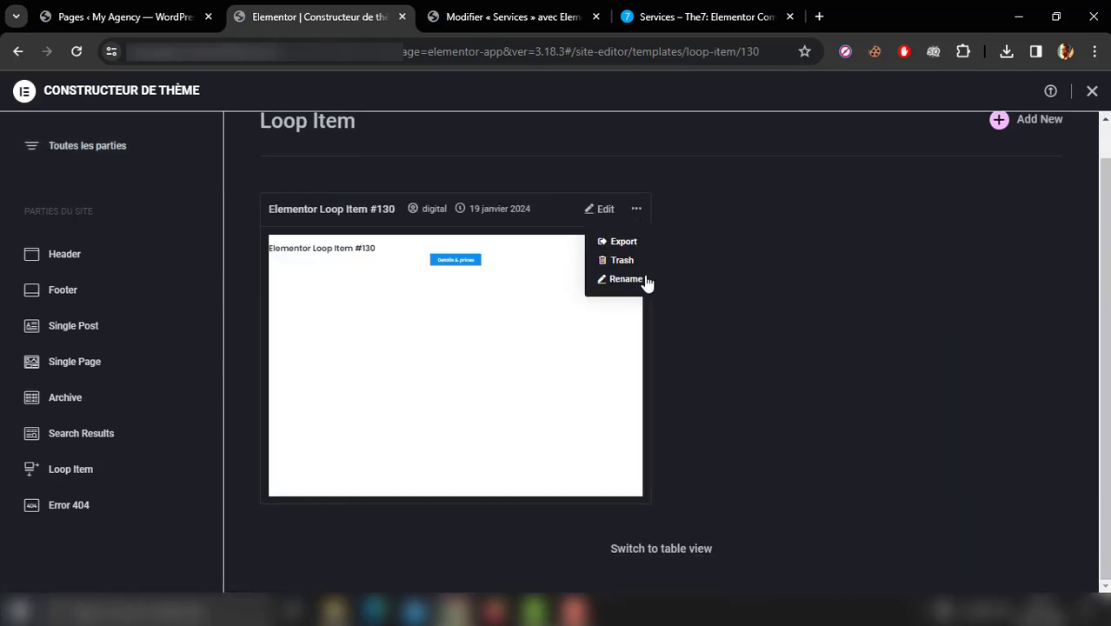
click(643, 281)
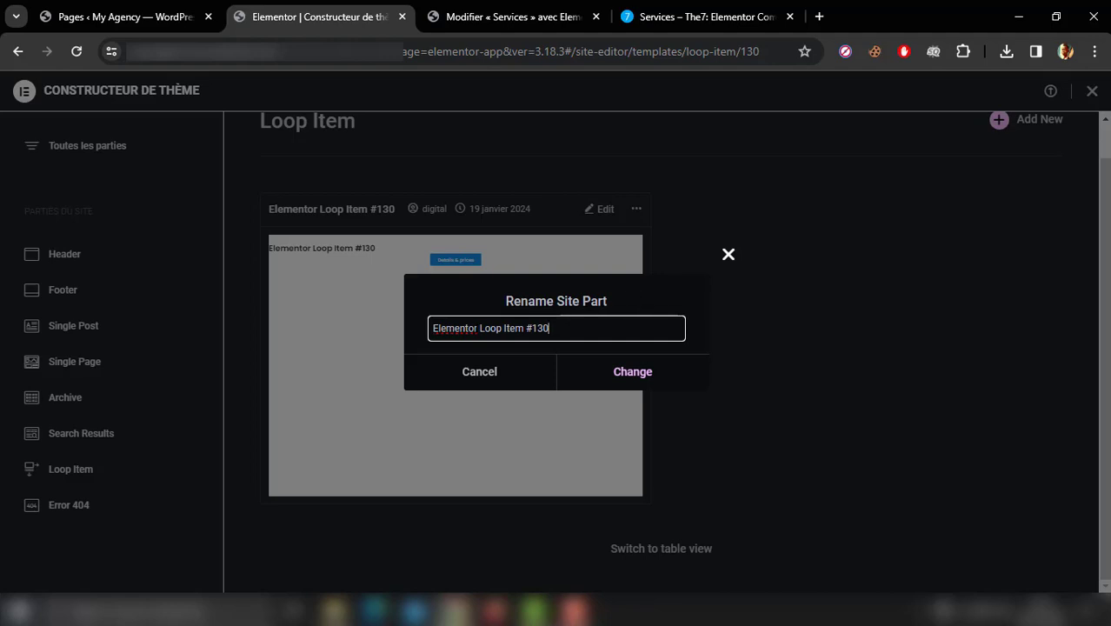
drag(476, 328, 417, 322)
text(Services)
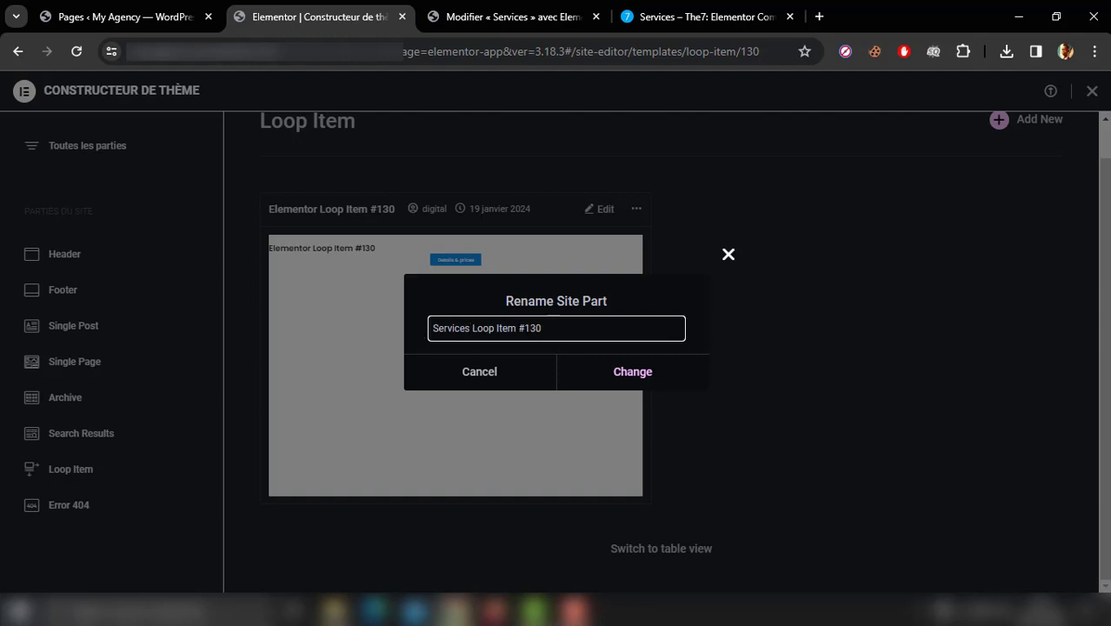
drag(516, 328, 581, 328)
key(BackSpace)
click(603, 383)
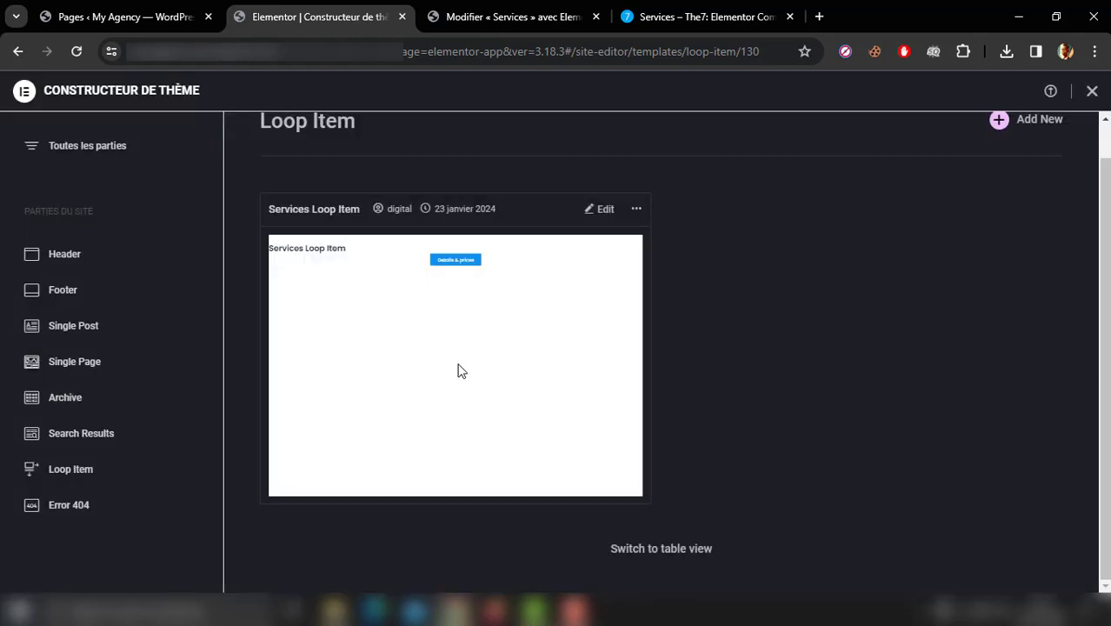
Step: Close the Theme Builder tab, return to the Services page editor, update the page and reload it
click(183, 152)
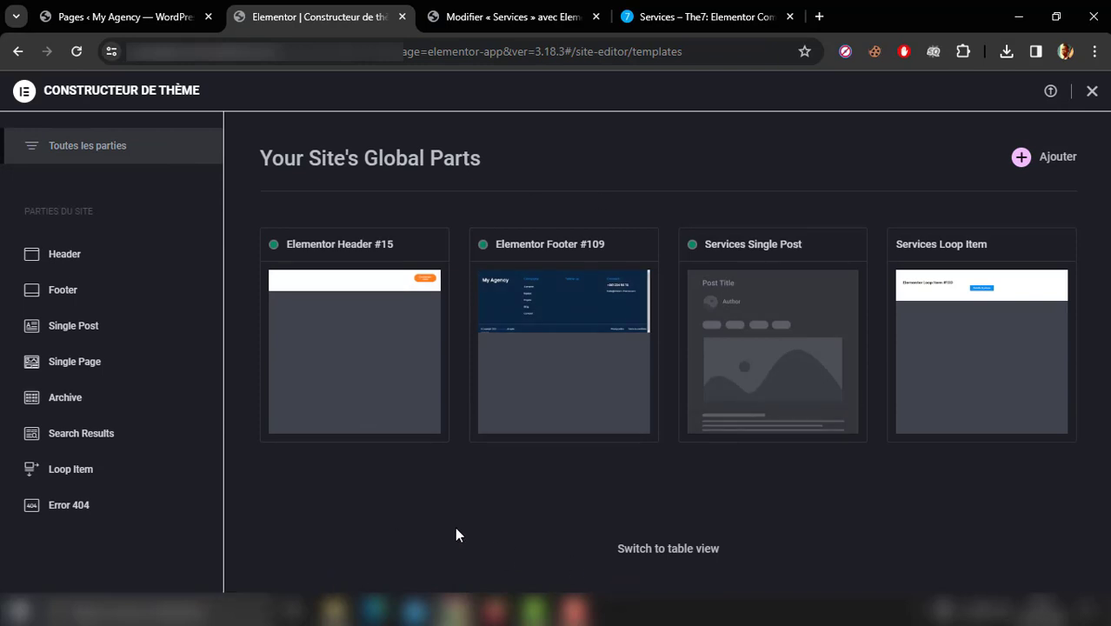
click(402, 16)
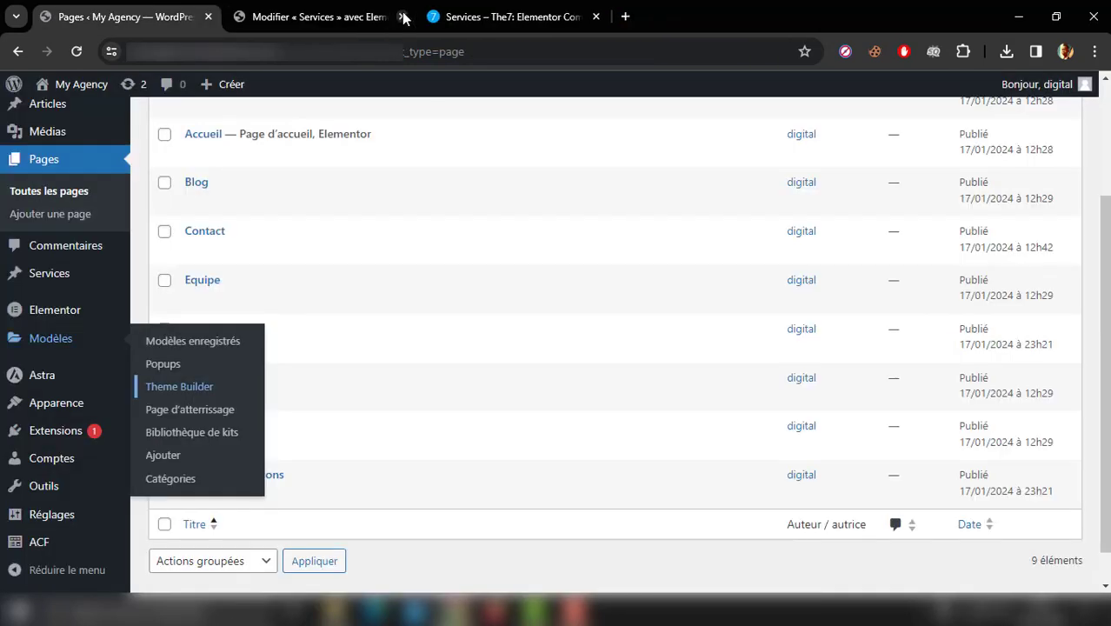
click(330, 14)
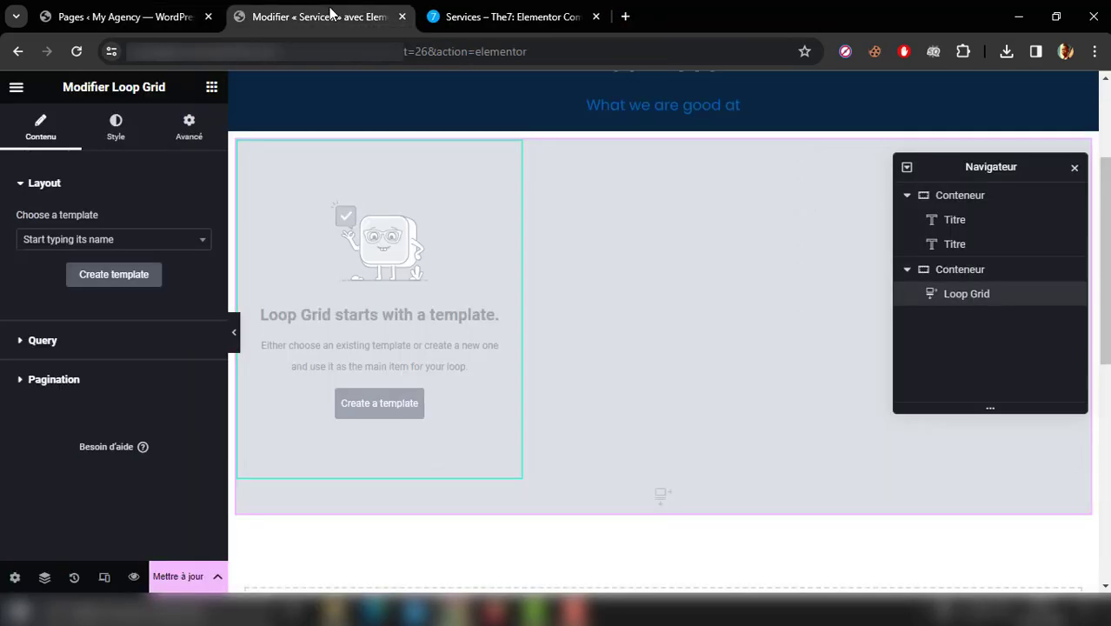
click(178, 578)
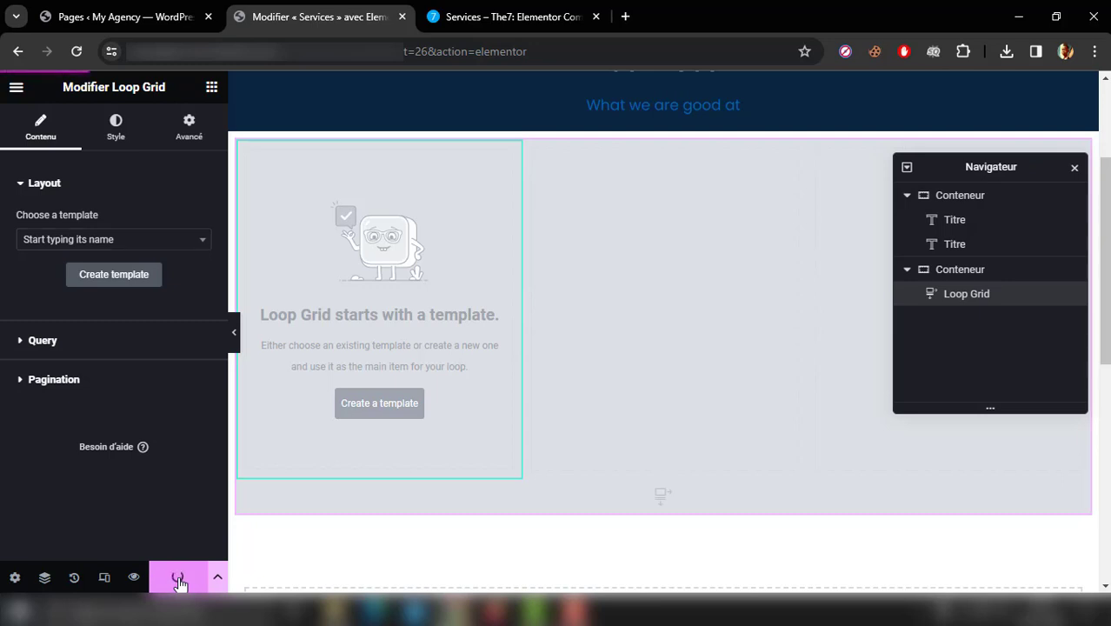
click(76, 52)
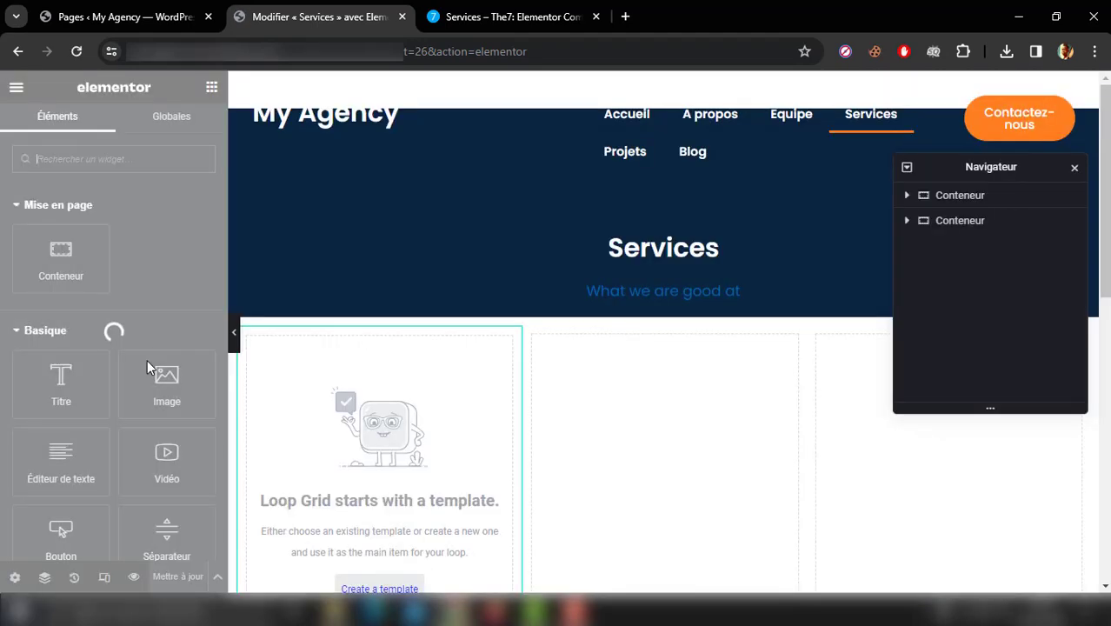
Step: Select the Loop Grid below the hero section and assign it the Services Loop Item template
drag(1106, 285, 1109, 336)
click(508, 299)
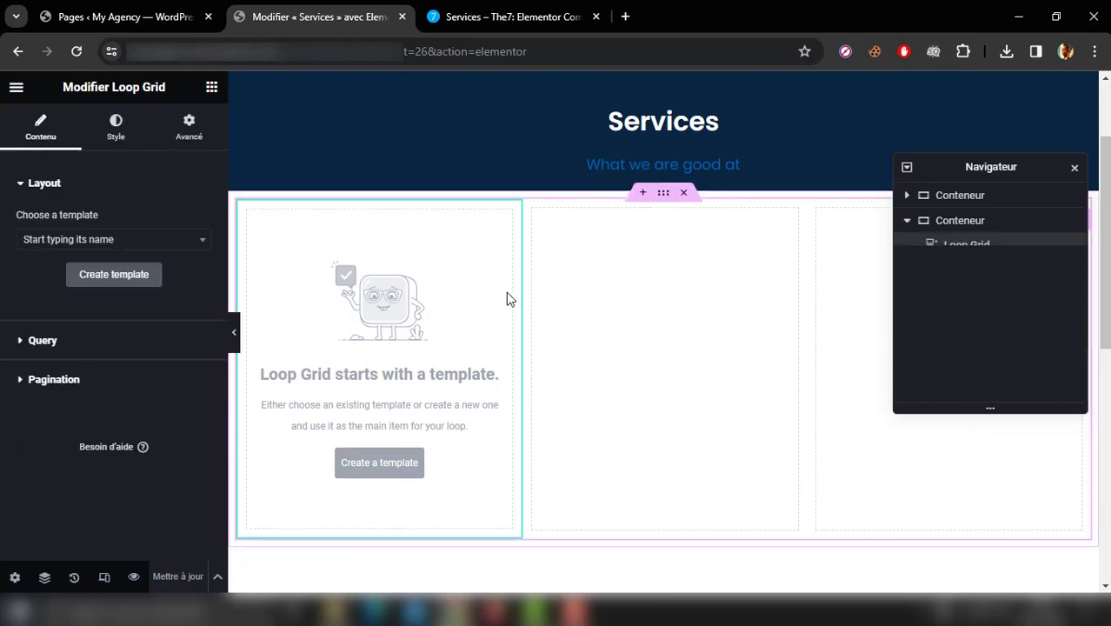
click(143, 245)
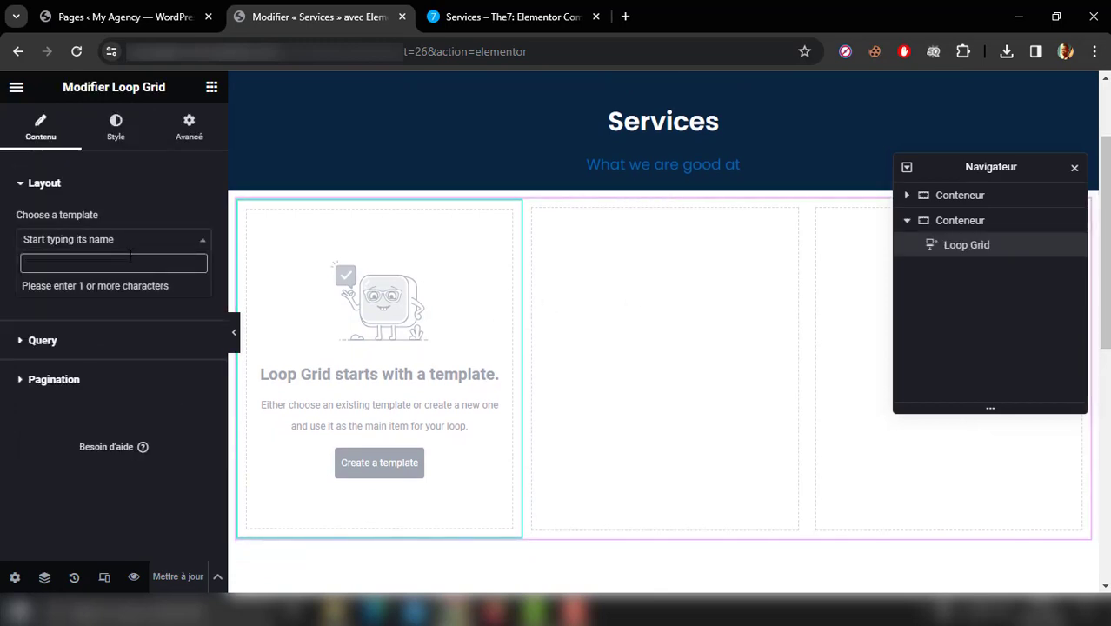
text(serv)
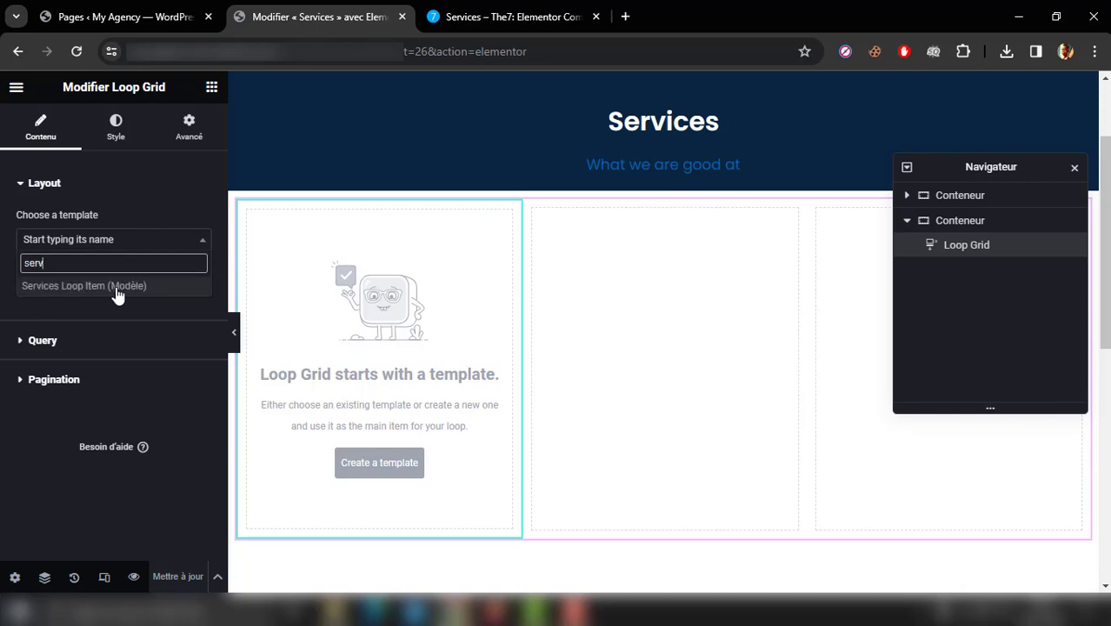
click(110, 291)
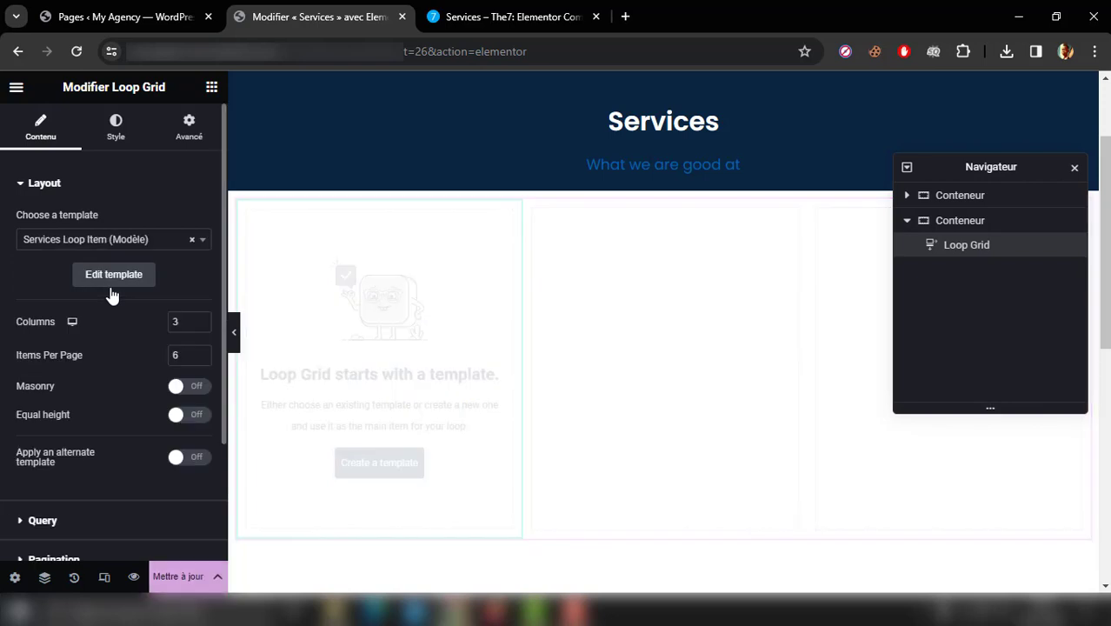
click(138, 274)
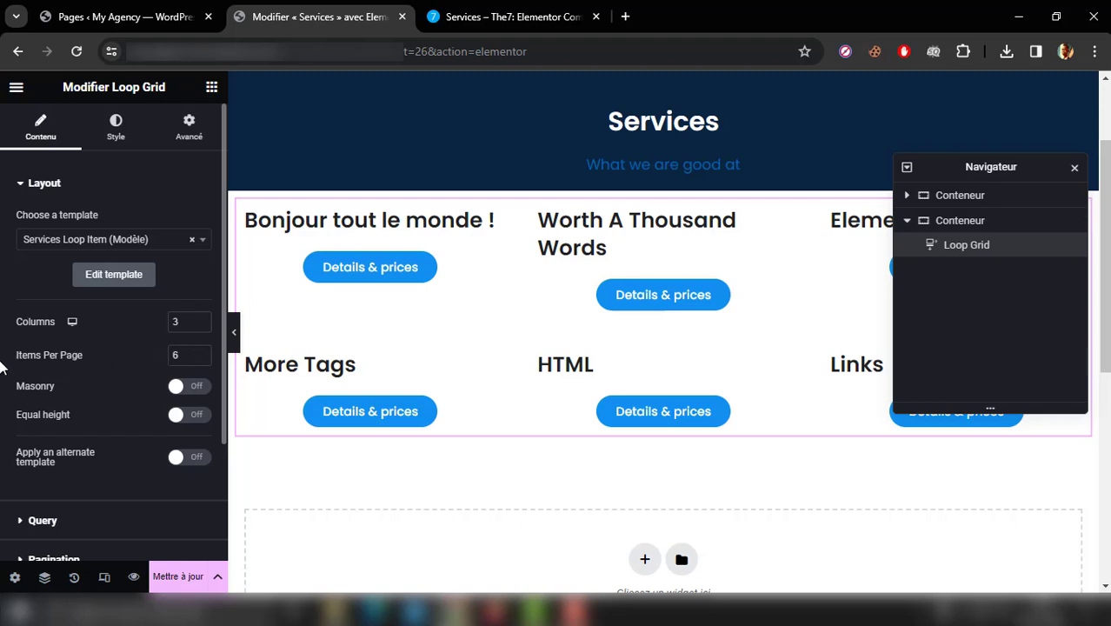
Step: Set the Loop Grid's query source to Services and review the resulting cards and the date filter options
scroll(2, 365, down, 1)
scroll(2, 365, down, 3)
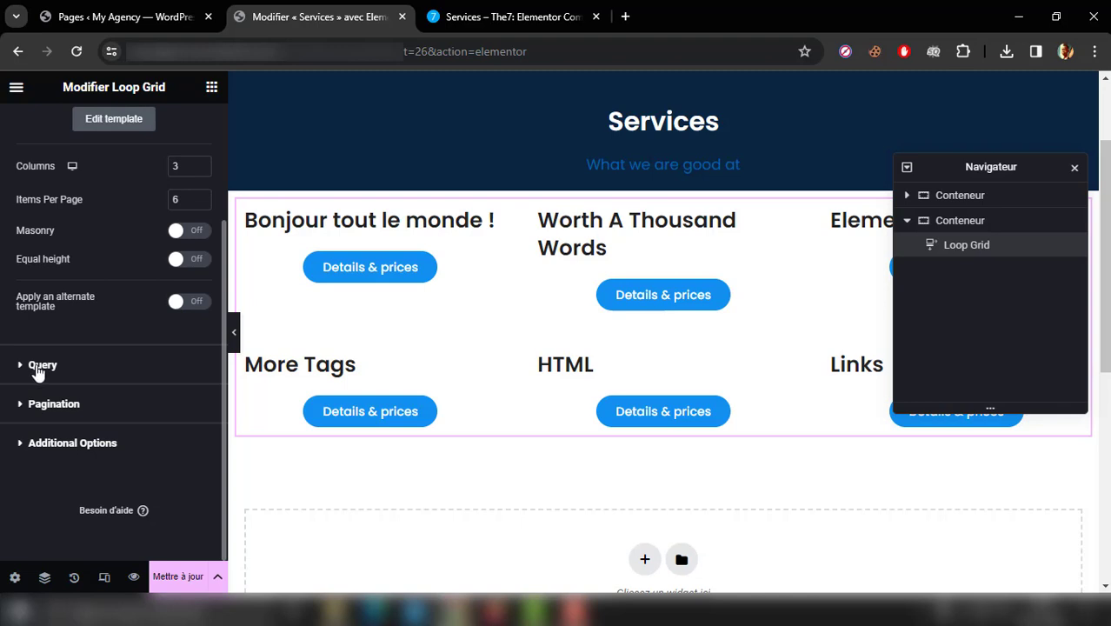
click(38, 371)
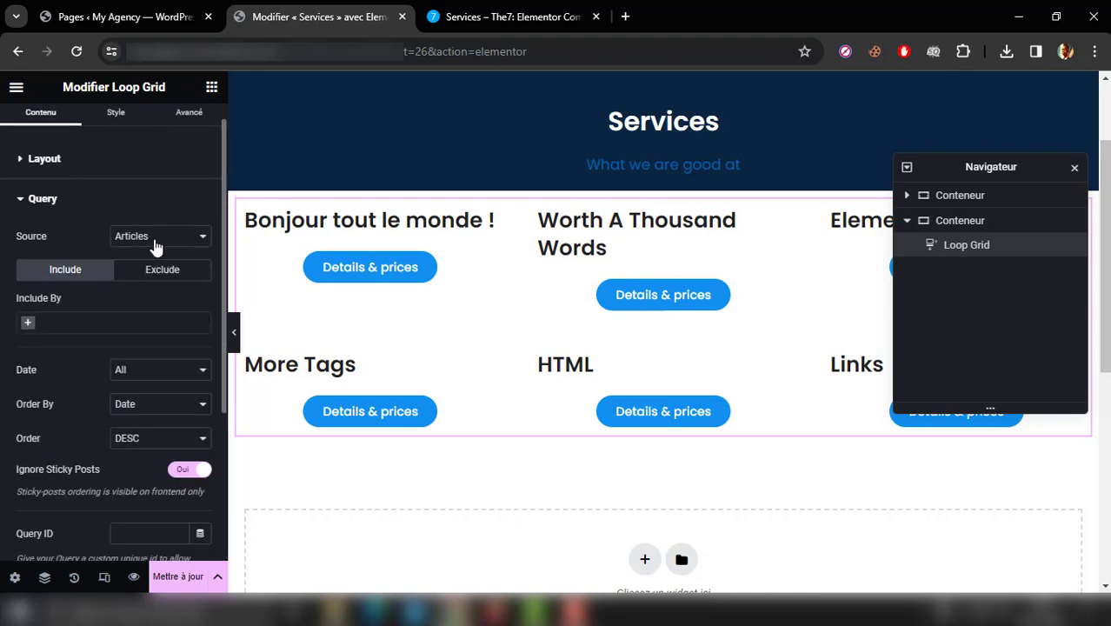
click(153, 244)
click(149, 291)
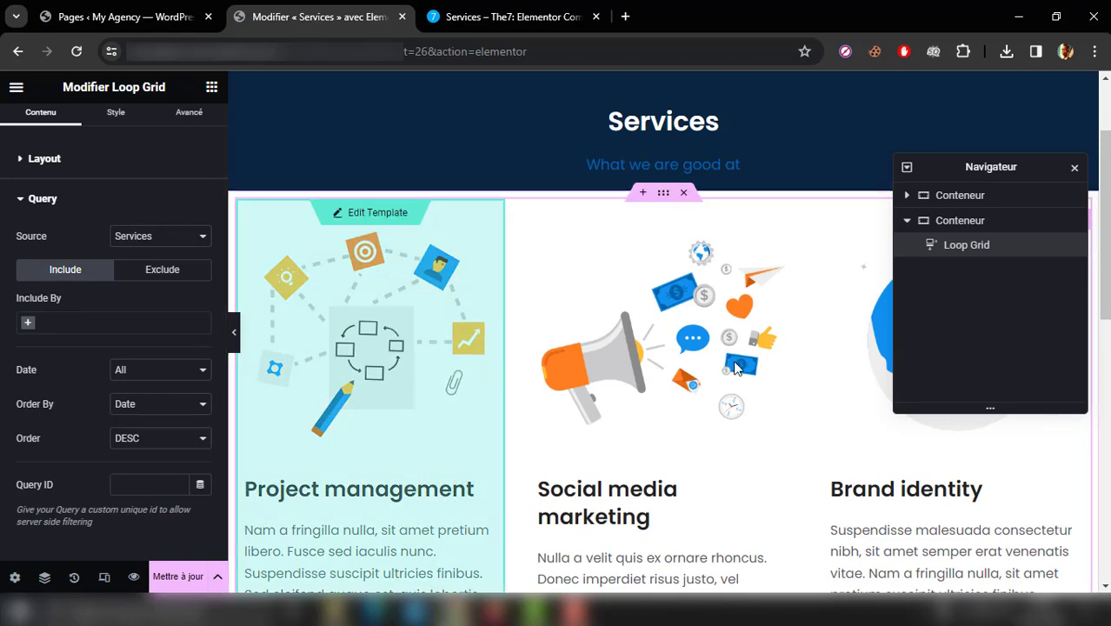
drag(1104, 247, 1105, 330)
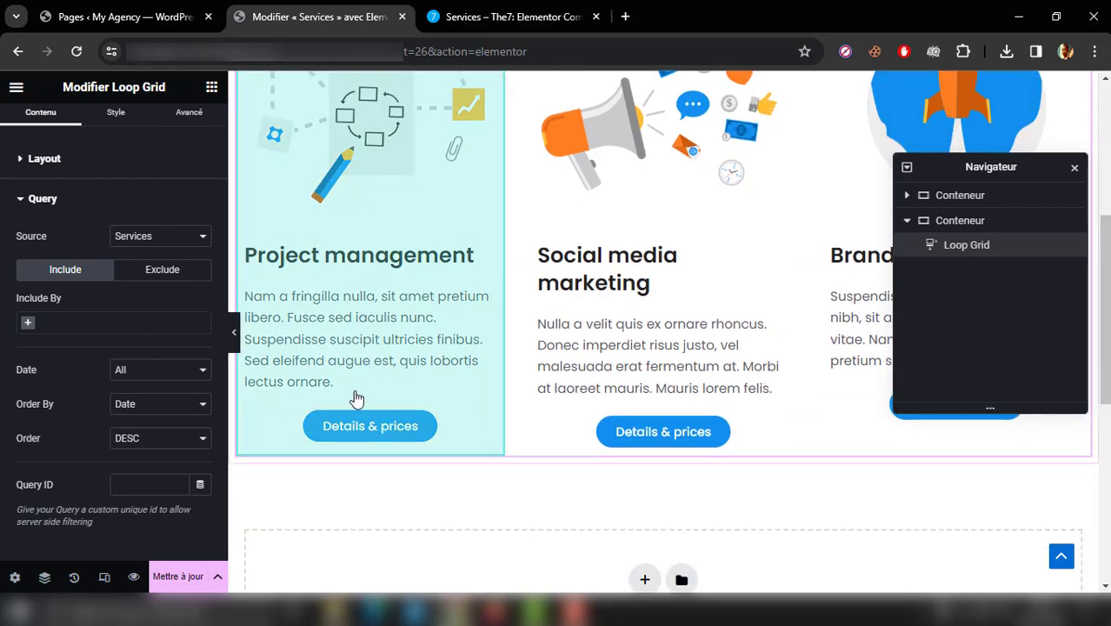
scroll(1, 317, down, 3)
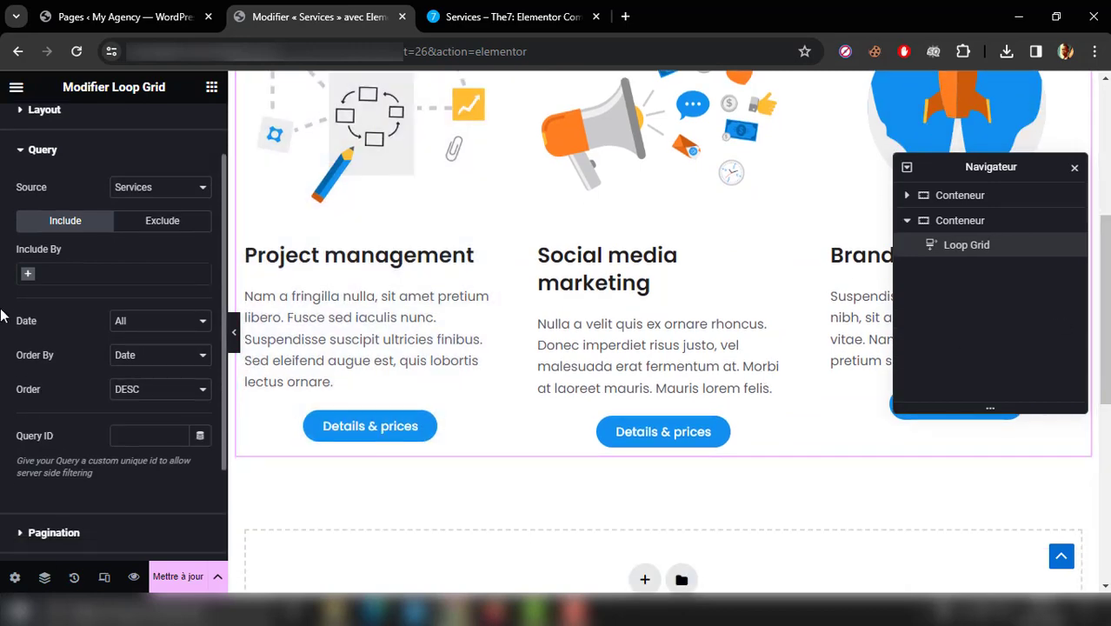
click(130, 249)
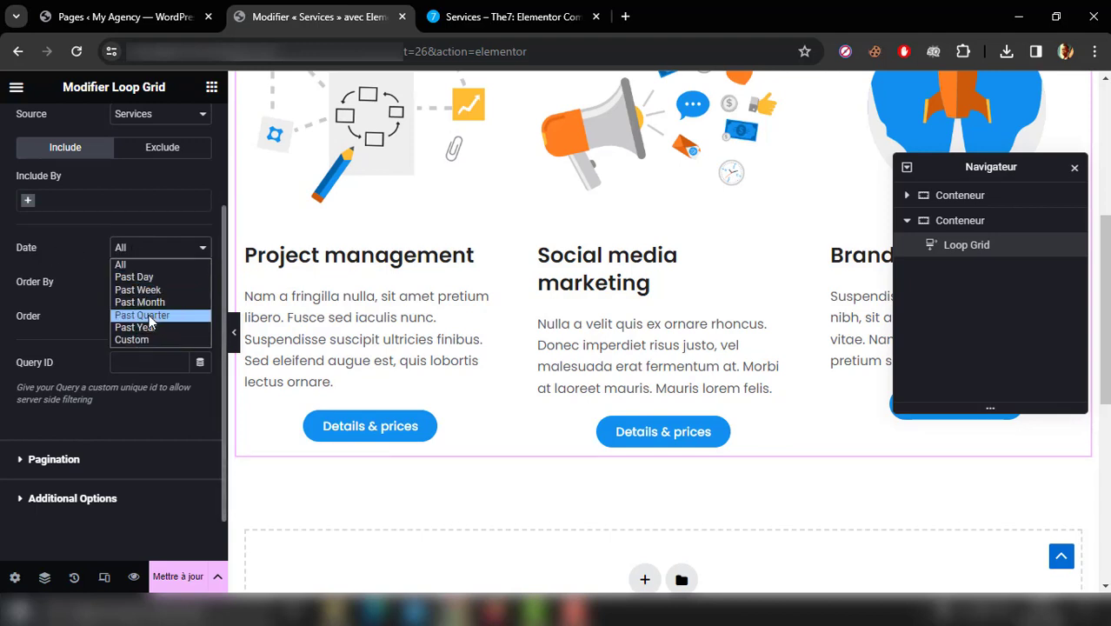
click(3, 273)
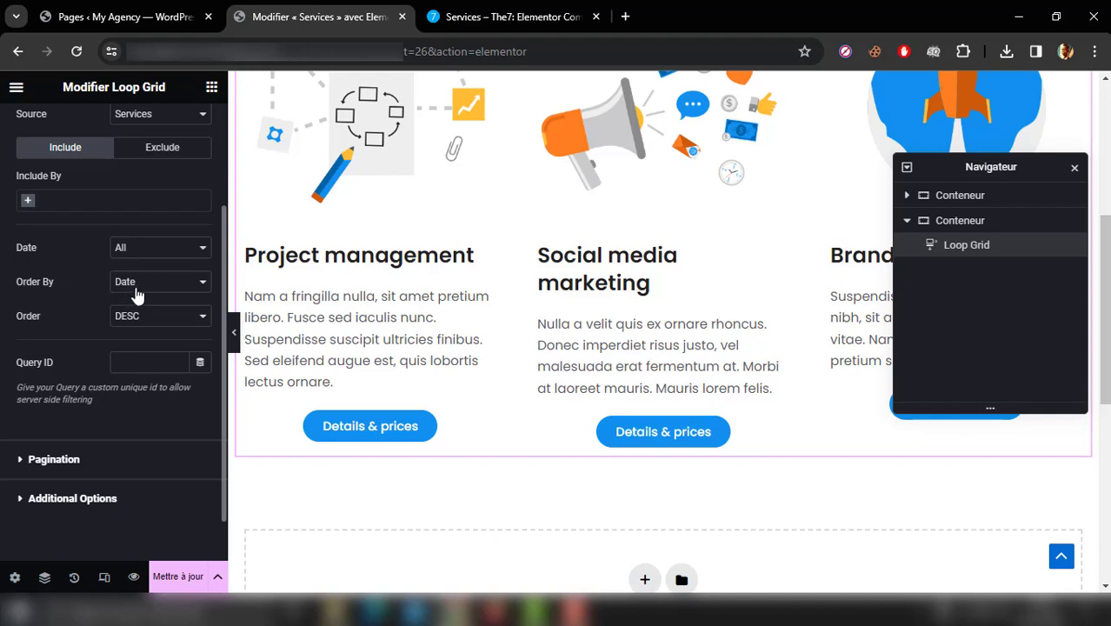
scroll(5, 361, down, 1)
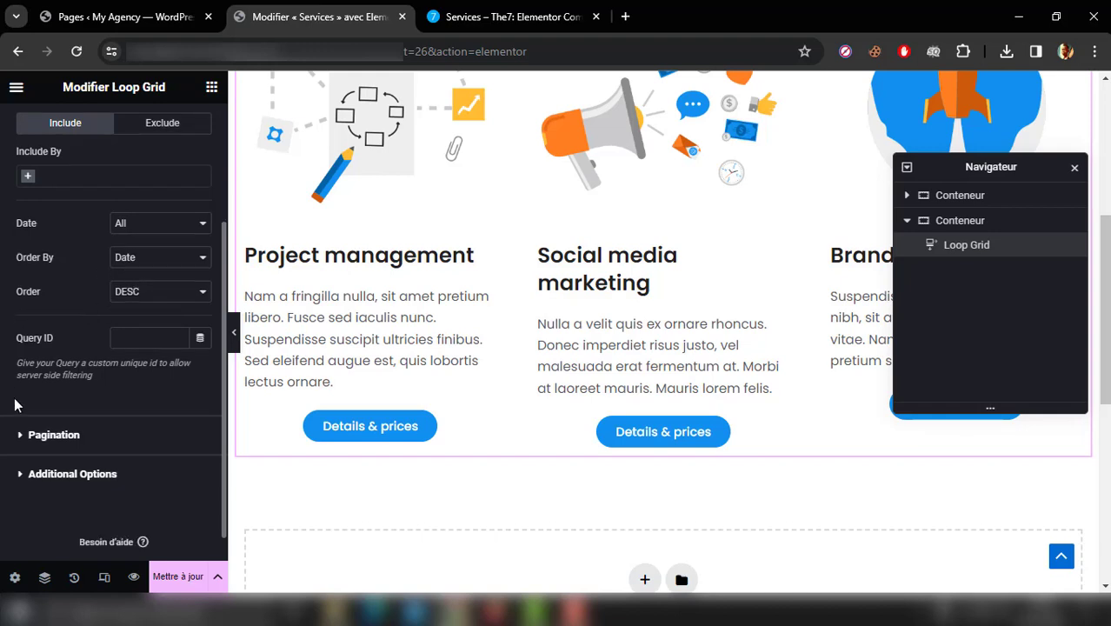
Step: Try Previous/Next pagination on the Loop Grid, set it back to None and update the page
click(48, 435)
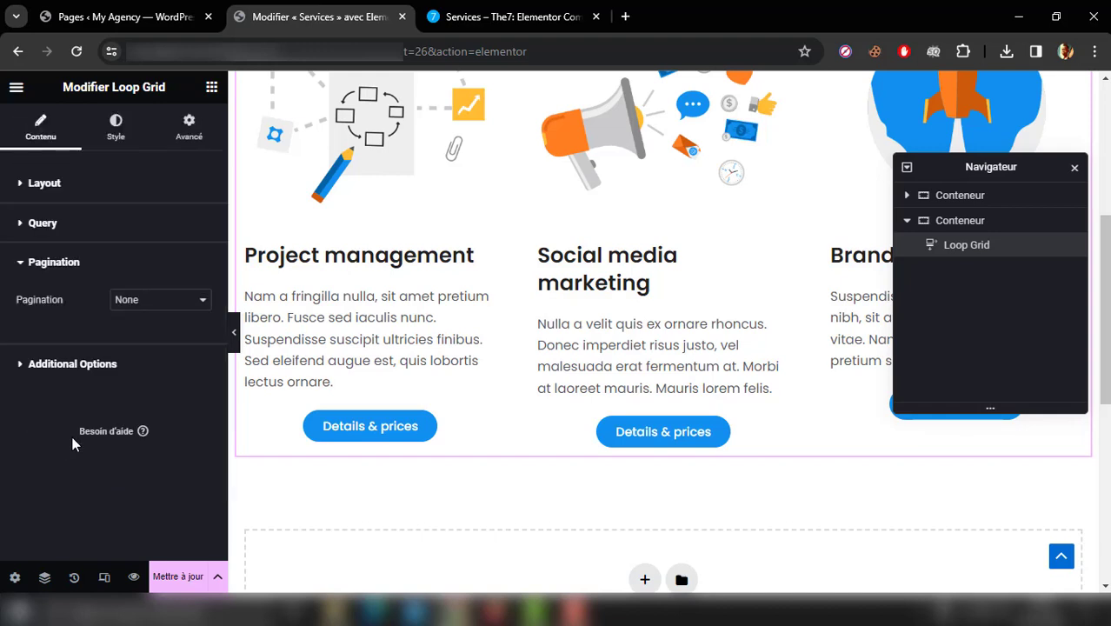
click(124, 304)
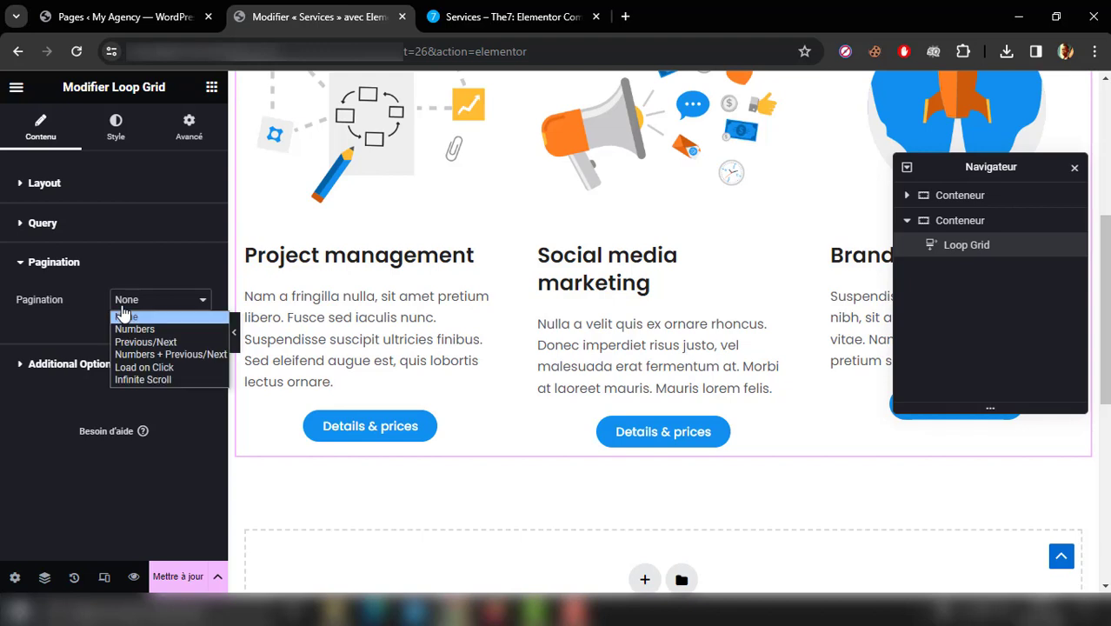
click(169, 341)
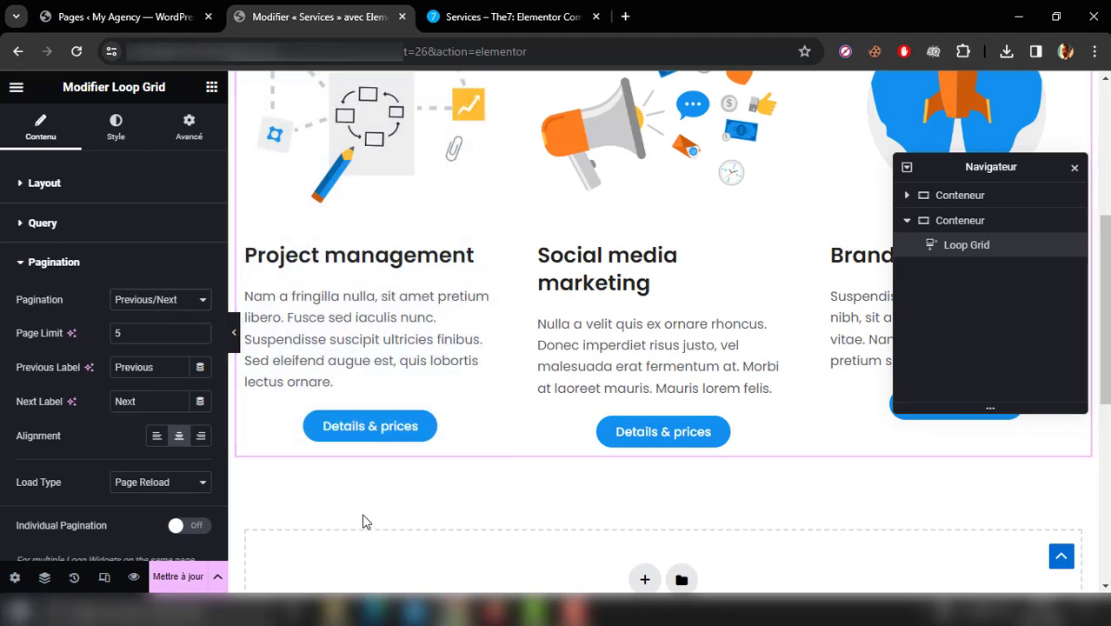
click(159, 301)
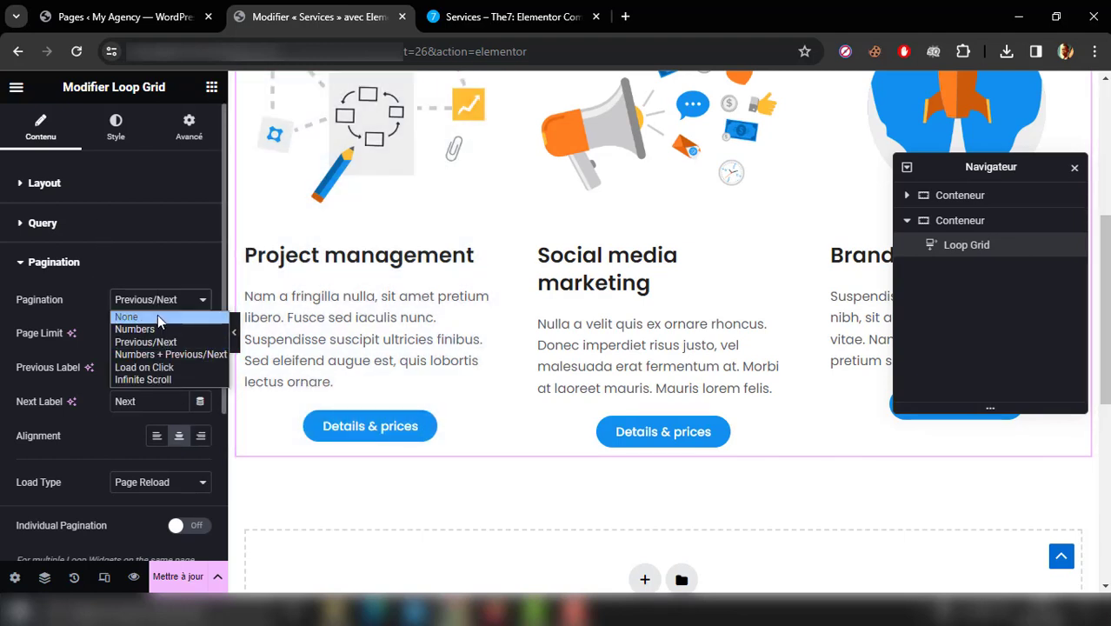
click(157, 316)
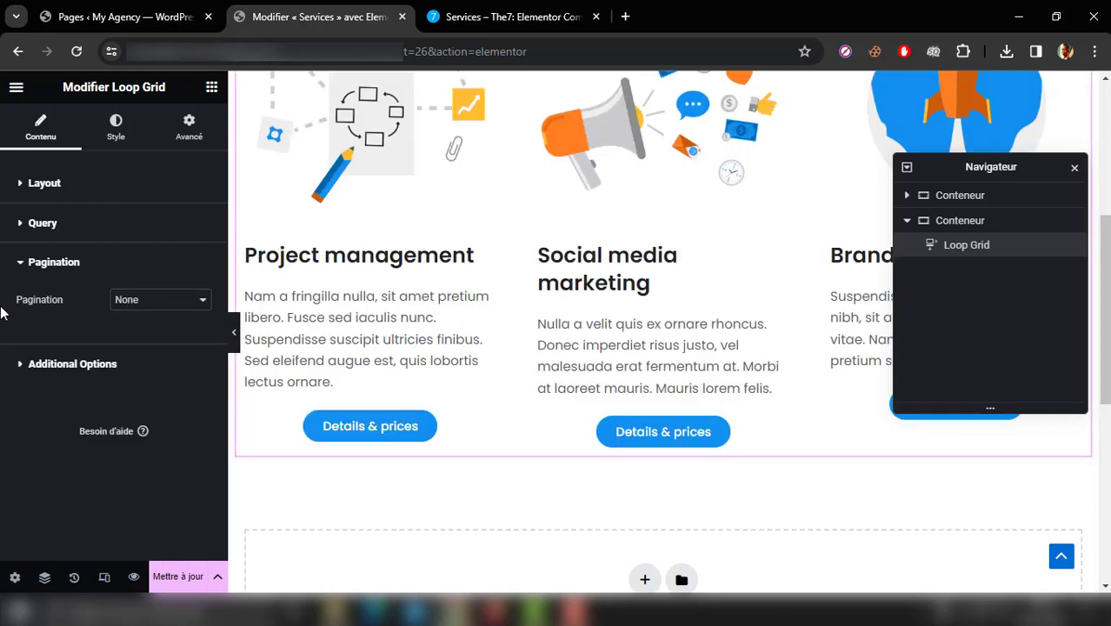
click(192, 582)
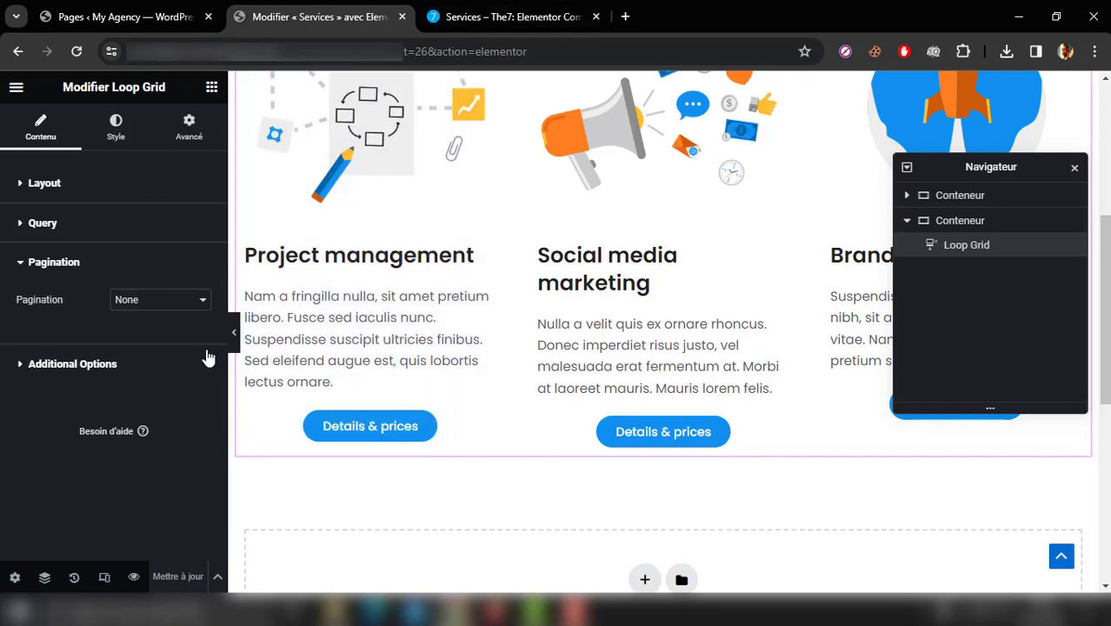
Step: Examine the sections below the service cards on The7 demo's Services page, down to the contact call-to-action banner
click(463, 16)
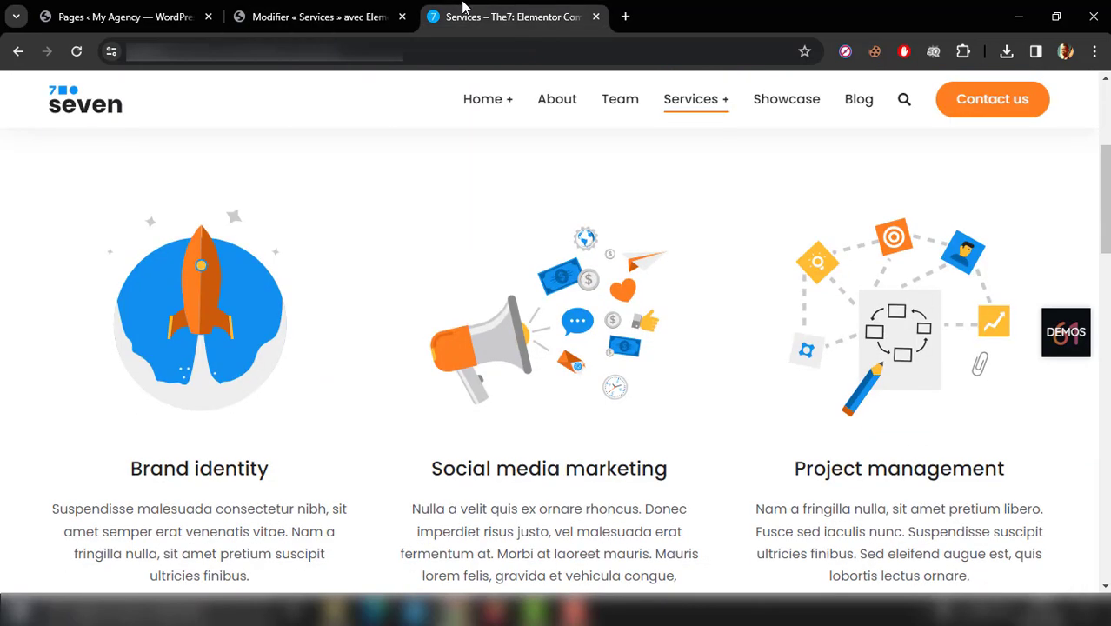
scroll(462, 7, down, 3)
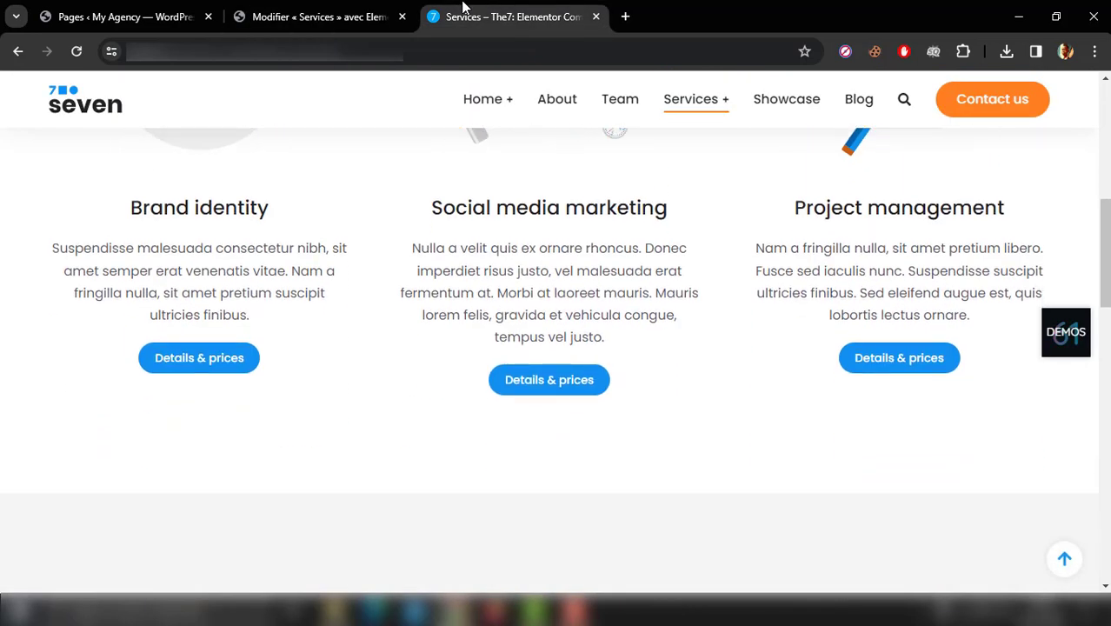
scroll(463, 7, down, 5)
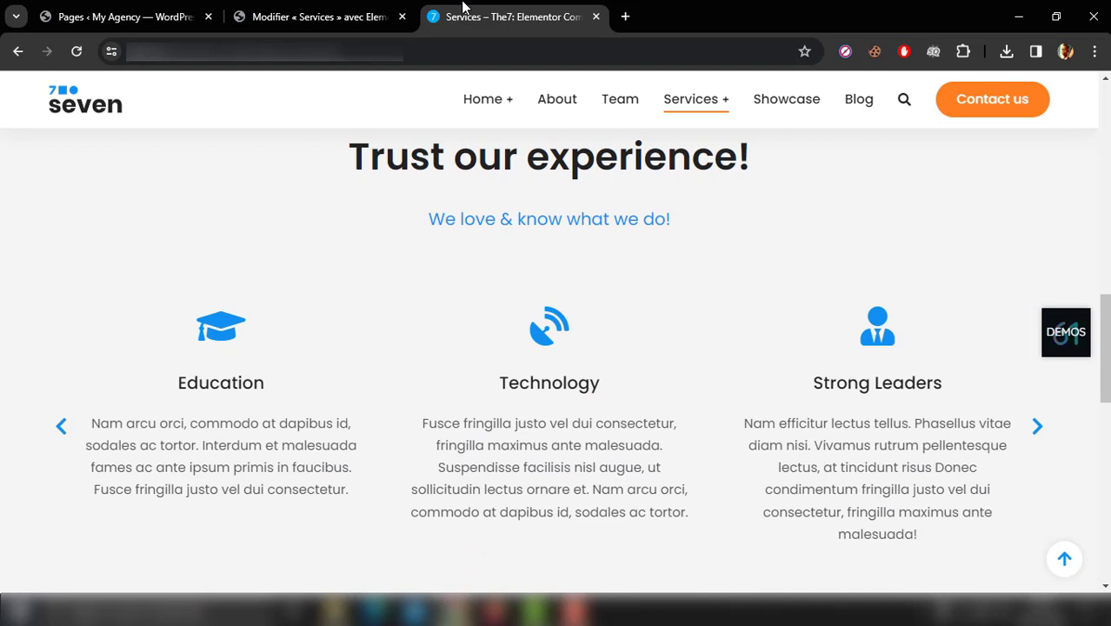
scroll(463, 7, down, 1)
scroll(462, 7, down, 2)
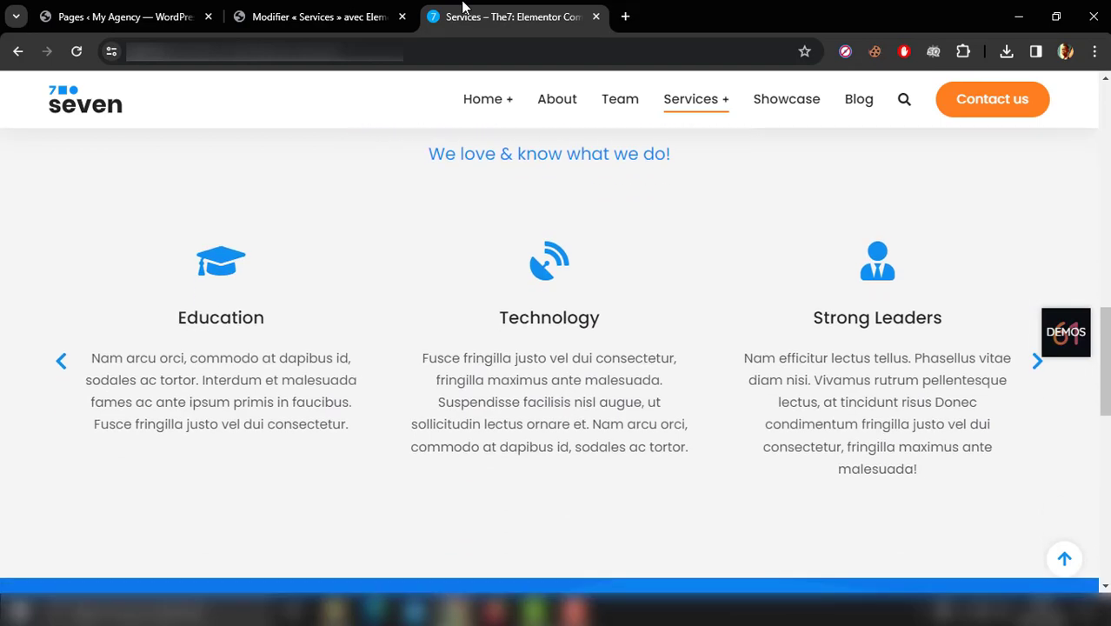
scroll(463, 7, up, 2)
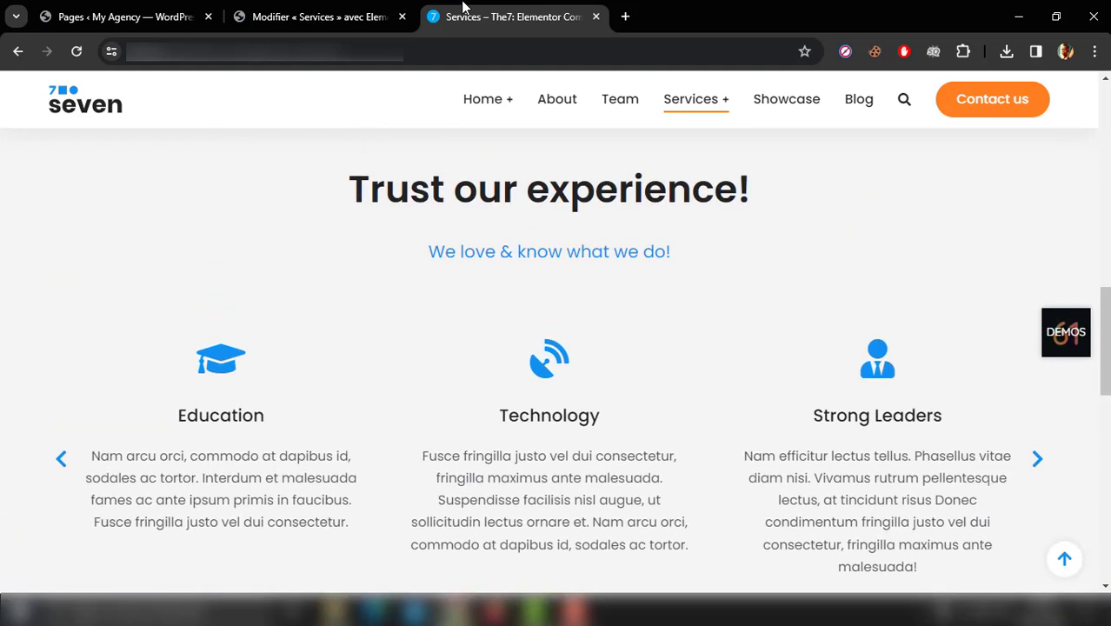
scroll(462, 7, down, 1)
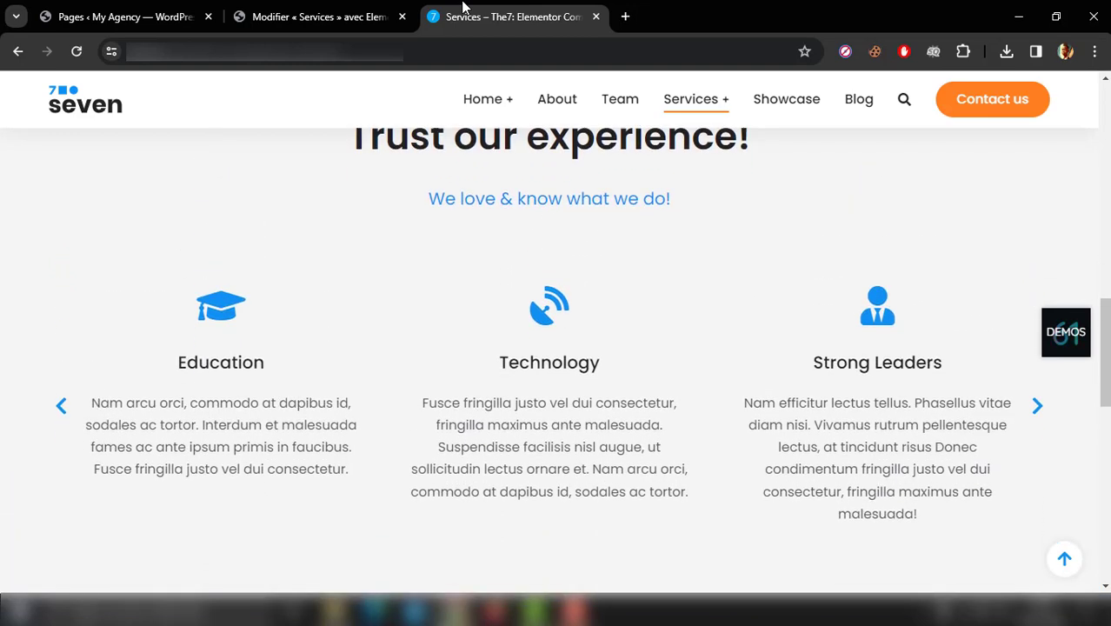
scroll(462, 7, down, 5)
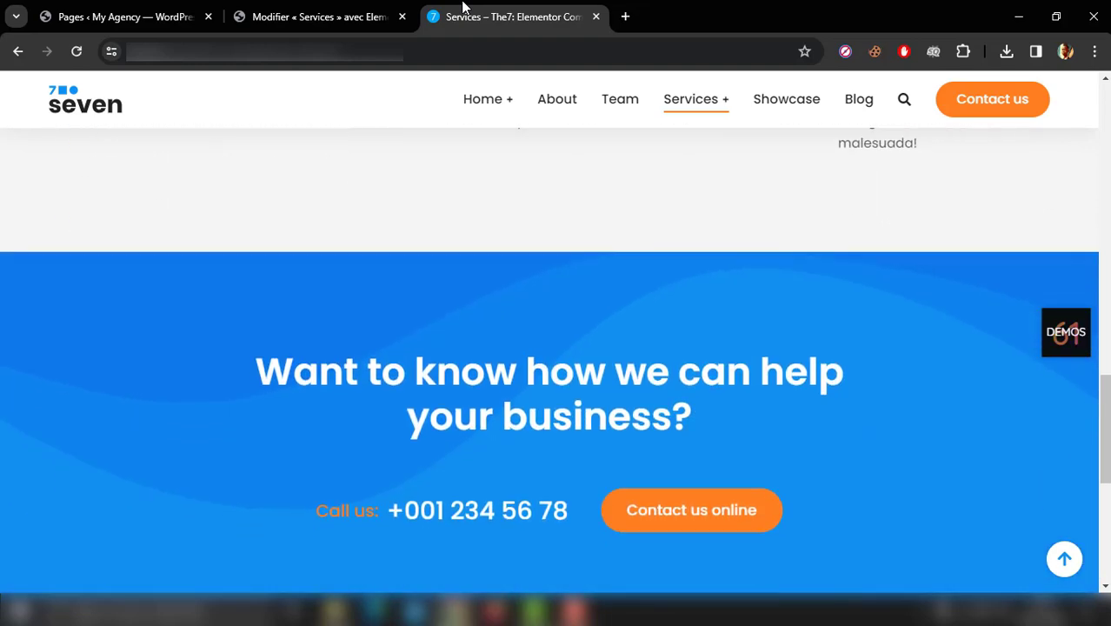
scroll(462, 7, up, 6)
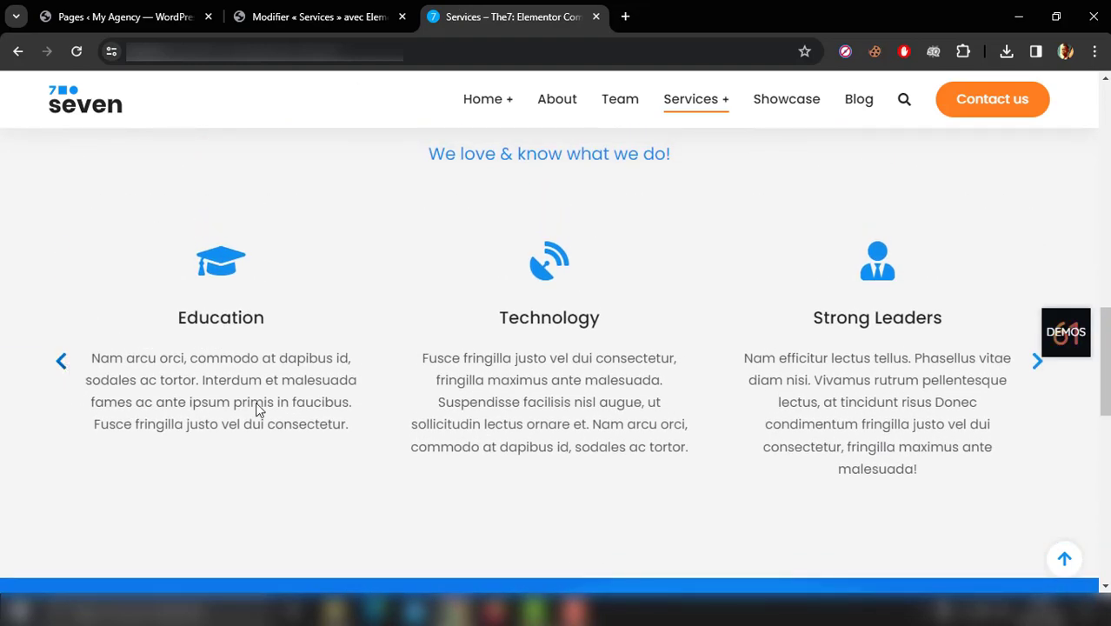
scroll(342, 456, down, 5)
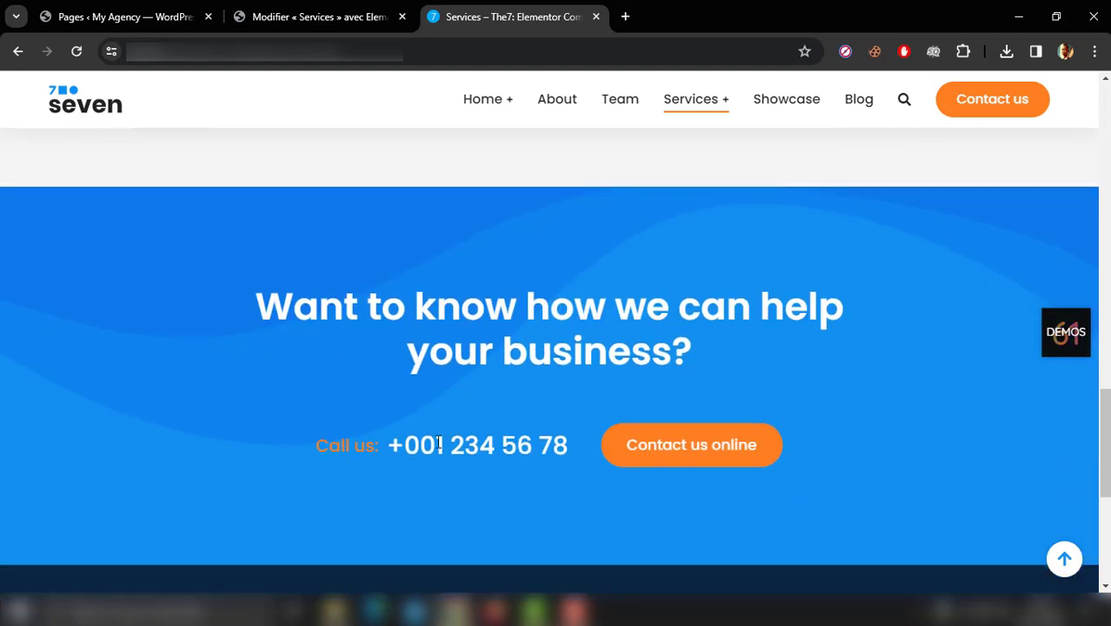
scroll(437, 439, up, 1)
Step: Return to the Services page editor and insert the saved Section CTA template below the Loop Grid
click(362, 12)
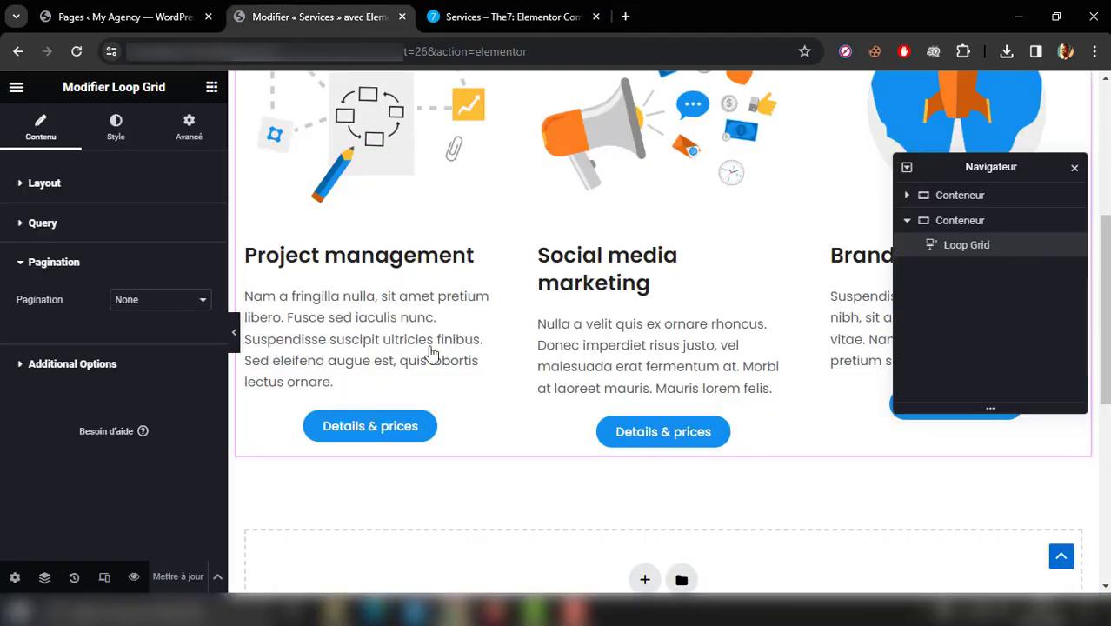
click(681, 579)
click(618, 104)
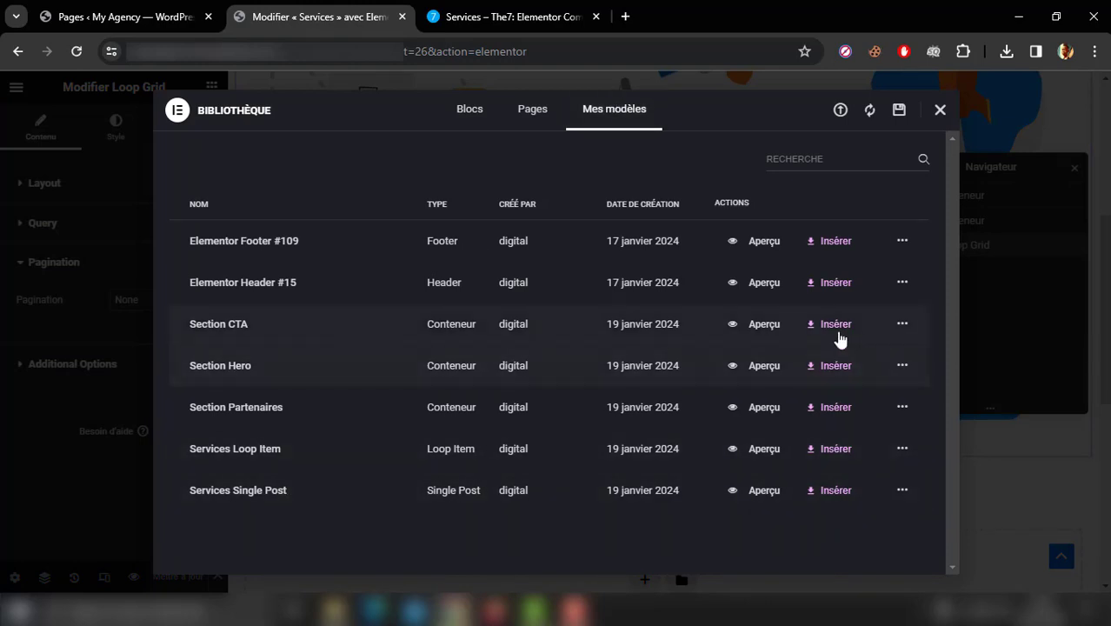
click(837, 337)
click(695, 377)
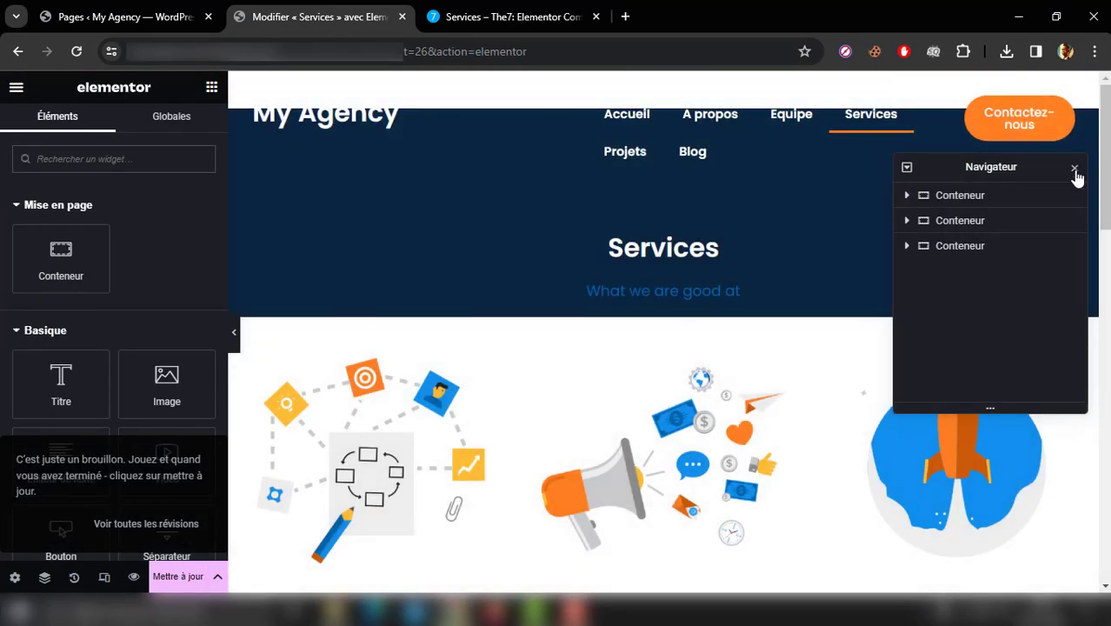
Step: Preview the Services page at full width, from the hero section down to the inserted CTA section
click(1074, 169)
drag(1105, 188, 1107, 356)
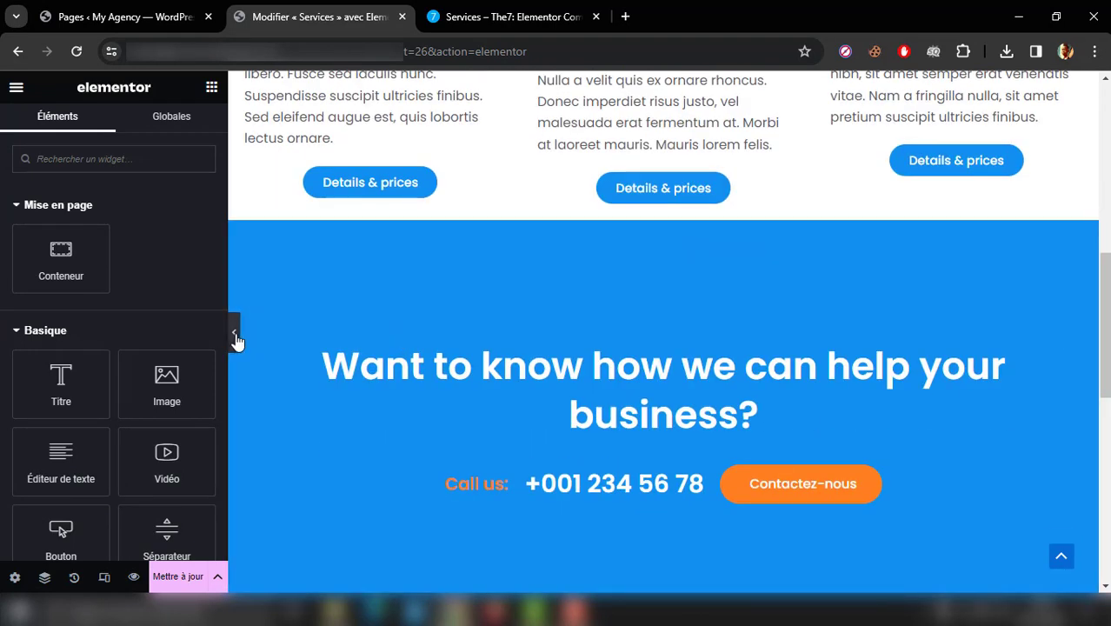
click(235, 338)
drag(1105, 356, 1069, 147)
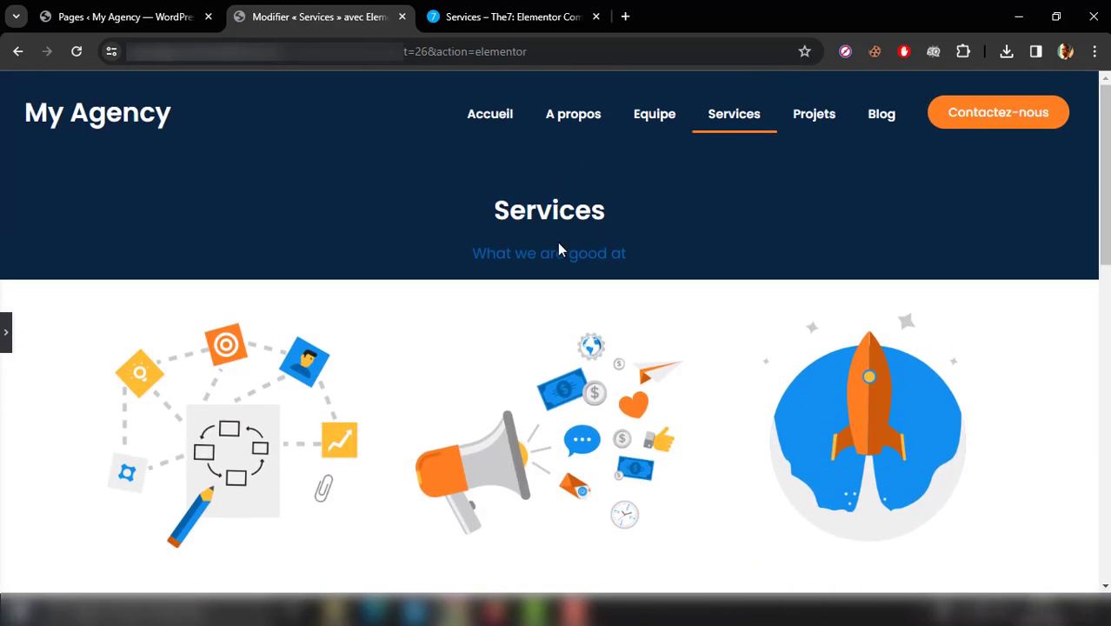
click(6, 331)
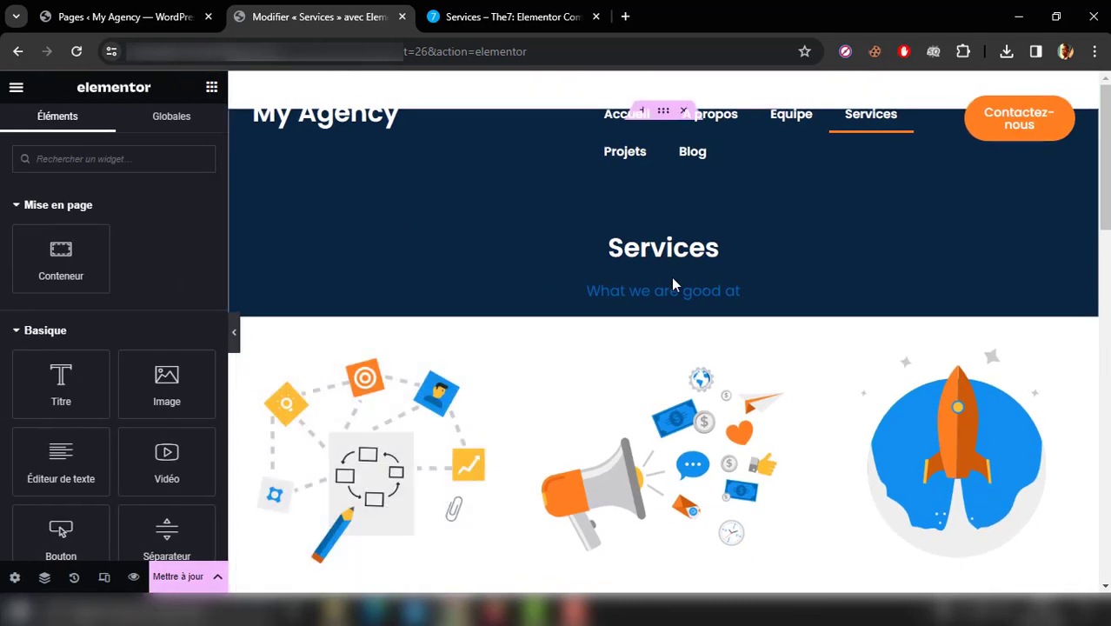
Step: Try a minimum height of 60 vh on the hero container and preview the page at full width
click(44, 578)
click(989, 205)
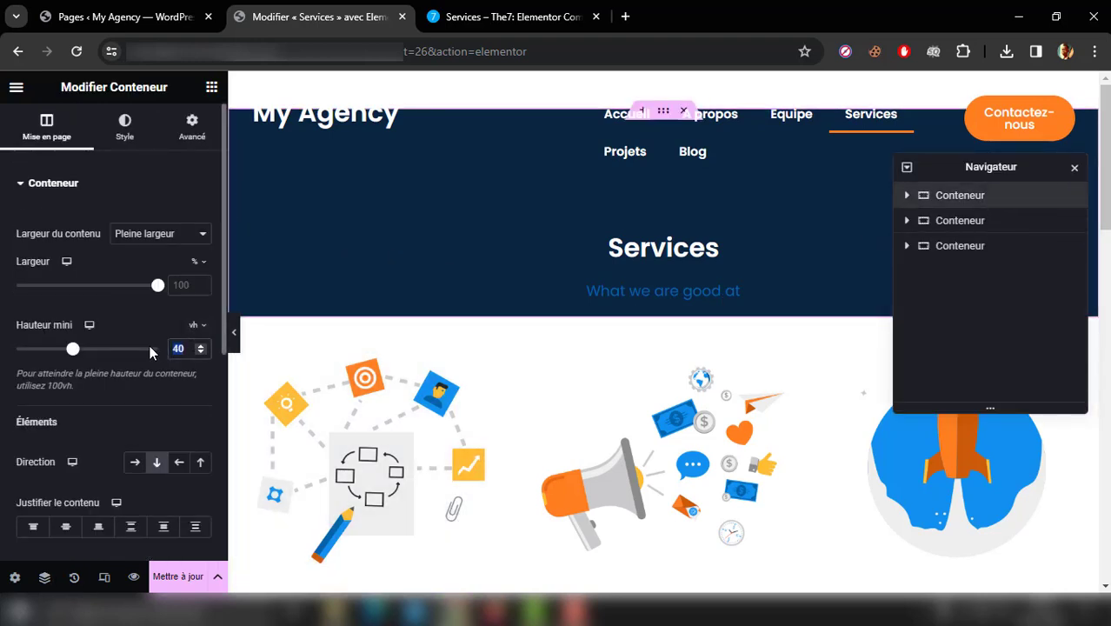
text(60)
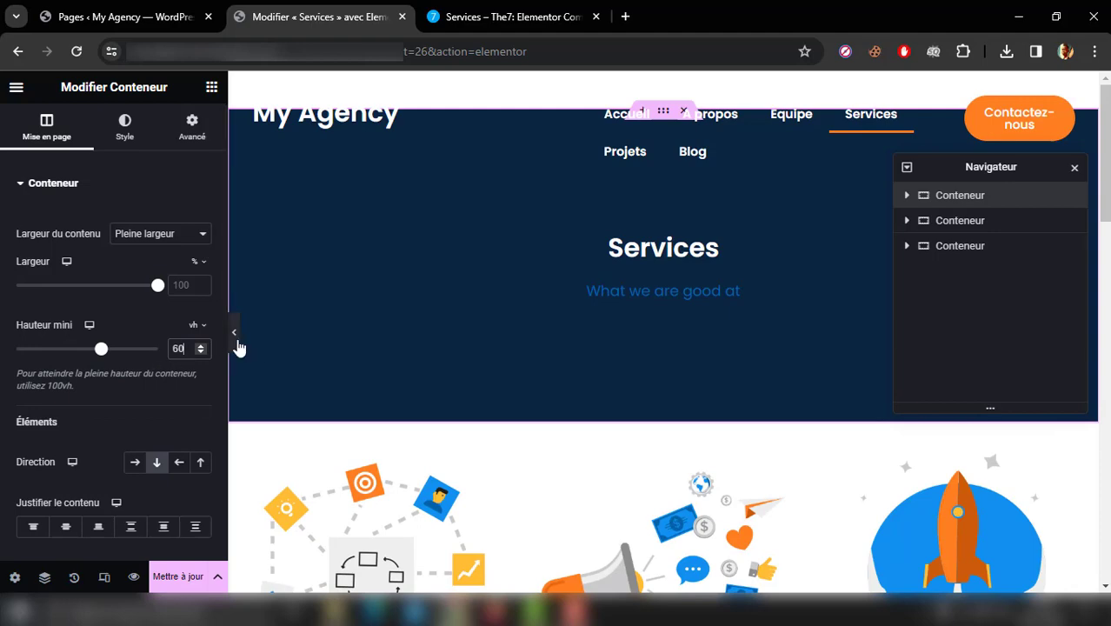
click(238, 343)
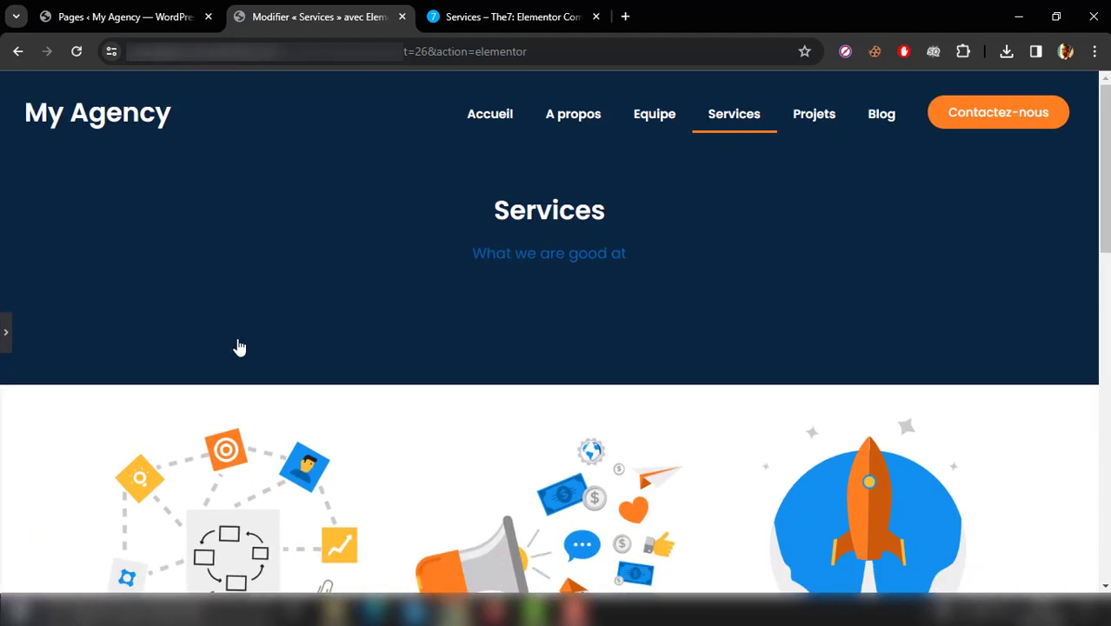
Step: Compare the hero height with the hero section of The7 demo's Services page
click(462, 16)
key(Up)
key(Up)
key(Up)
key(Up)
key(Up)
key(Up)
key(Up)
key(Up)
key(Up)
key(Up)
key(Up)
key(Up)
key(Up)
key(Up)
key(Up)
key(Up)
key(Up)
key(Up)
key(Up)
key(Up)
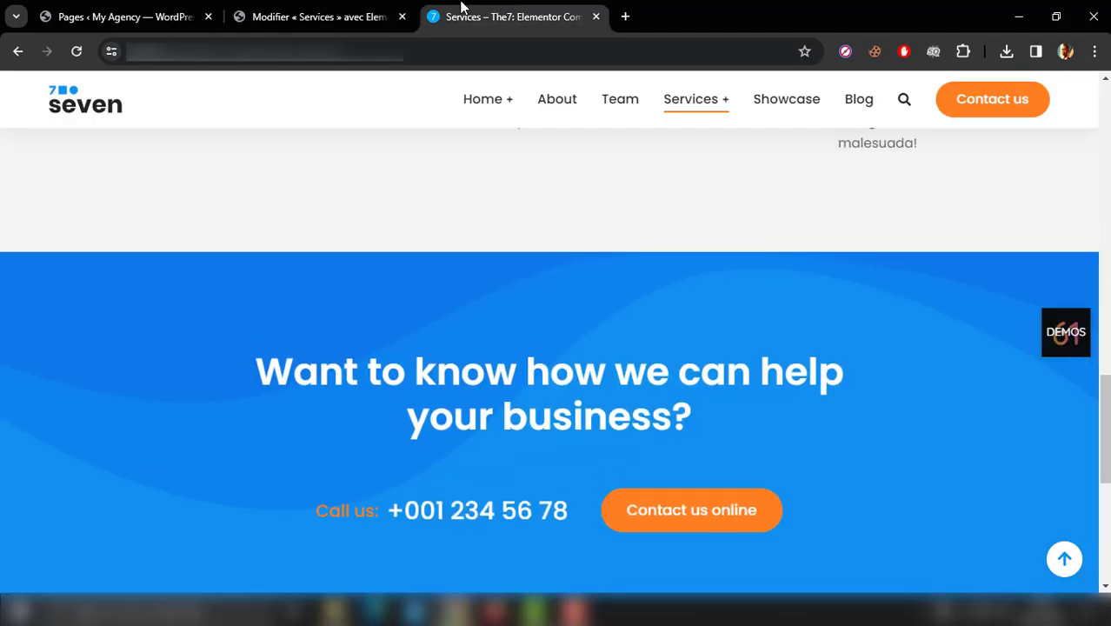
key(Up)
key(Up)
key(Up)
key(Up)
key(Up)
key(Up)
key(Up)
key(Up)
key(Up)
key(Up)
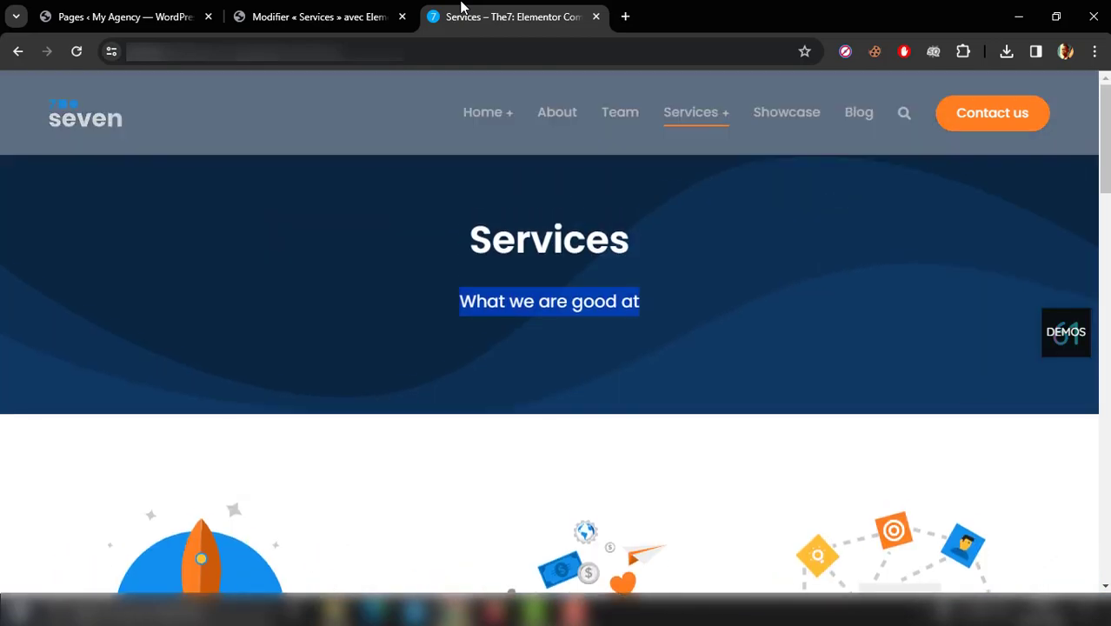
Step: Return to the Services page editor, set the hero container's minimum height to 50 vh and preview the page
click(318, 8)
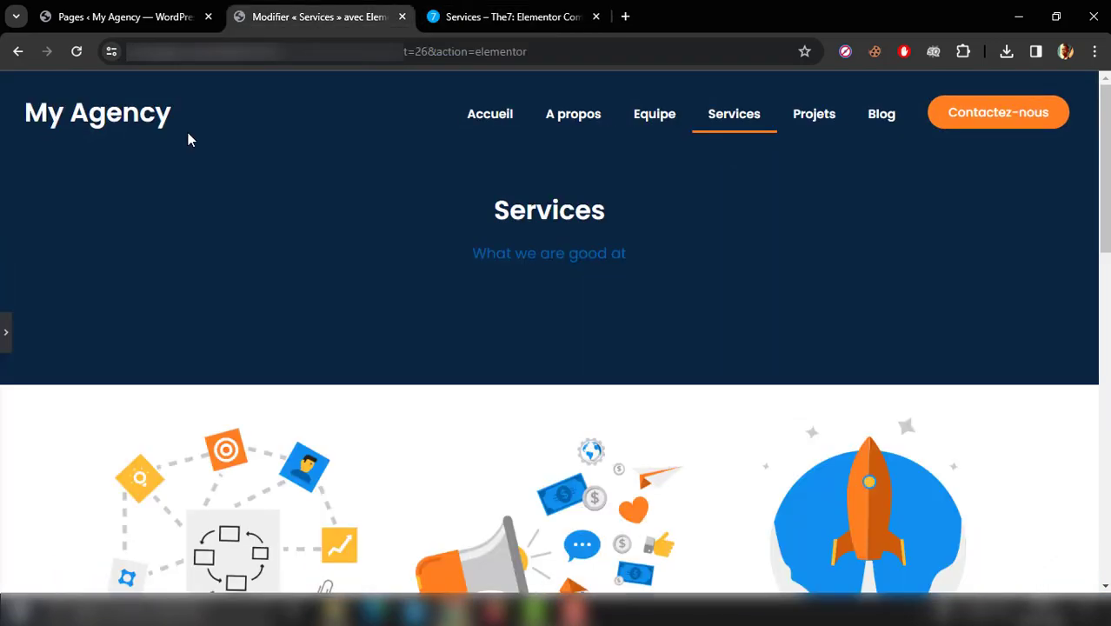
click(8, 335)
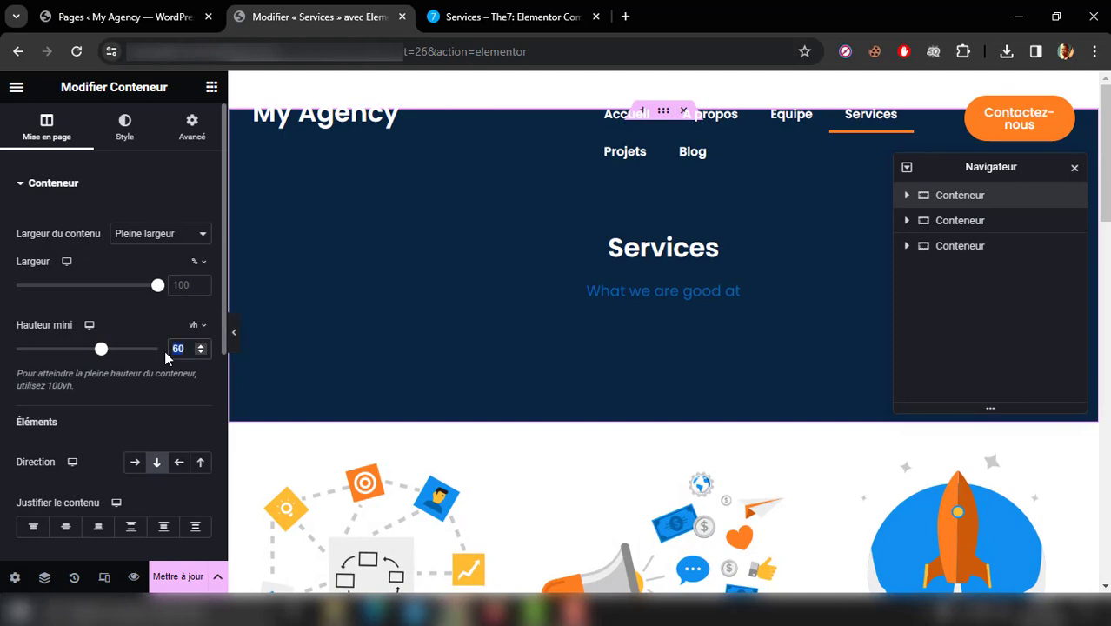
text(50)
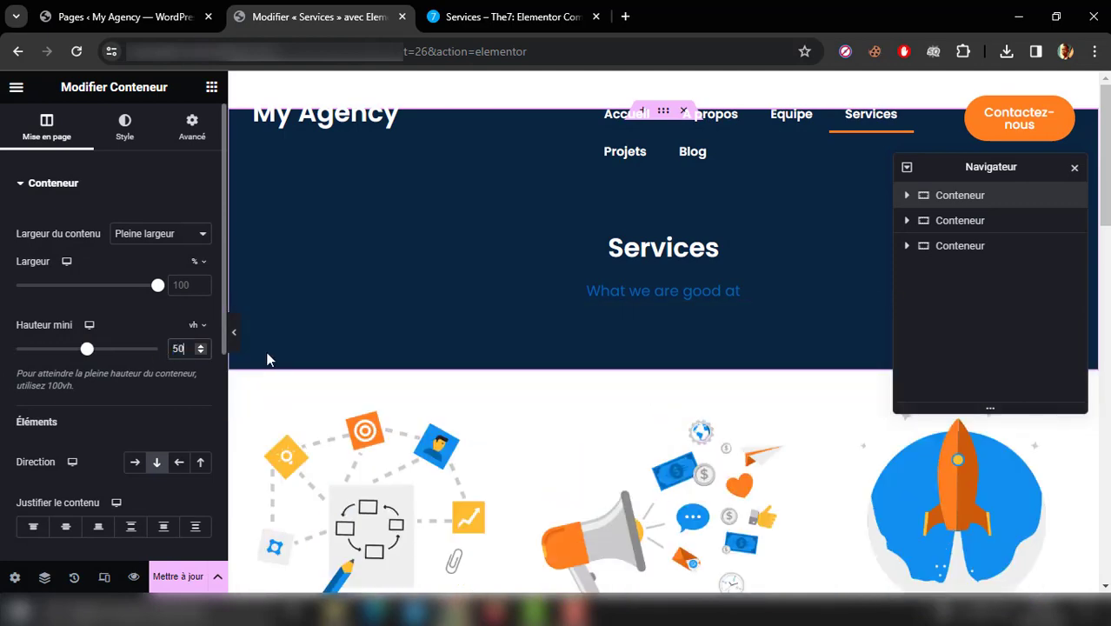
click(235, 337)
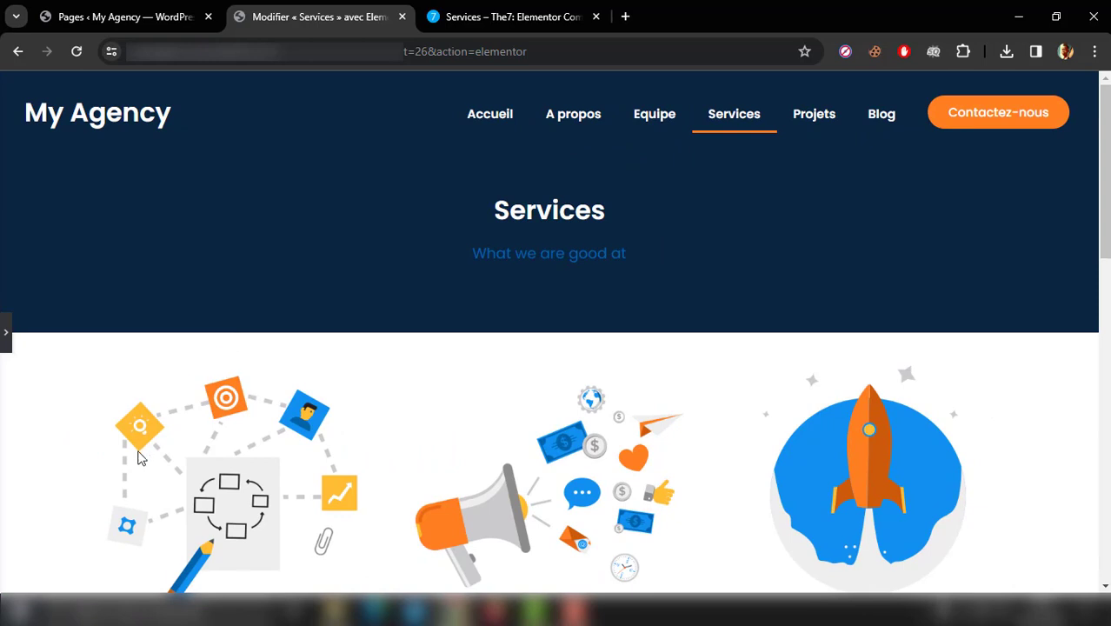
Step: Compare the resized hero with The7 demo and check the gap between the service cards and the CTA section
click(520, 12)
click(343, 8)
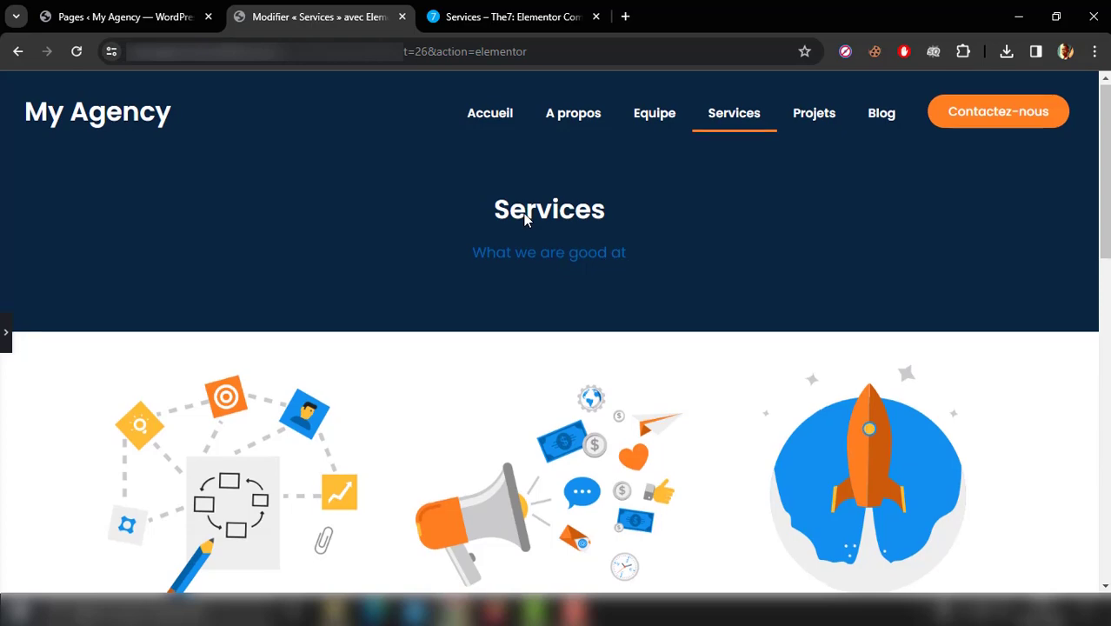
scroll(525, 219, down, 5)
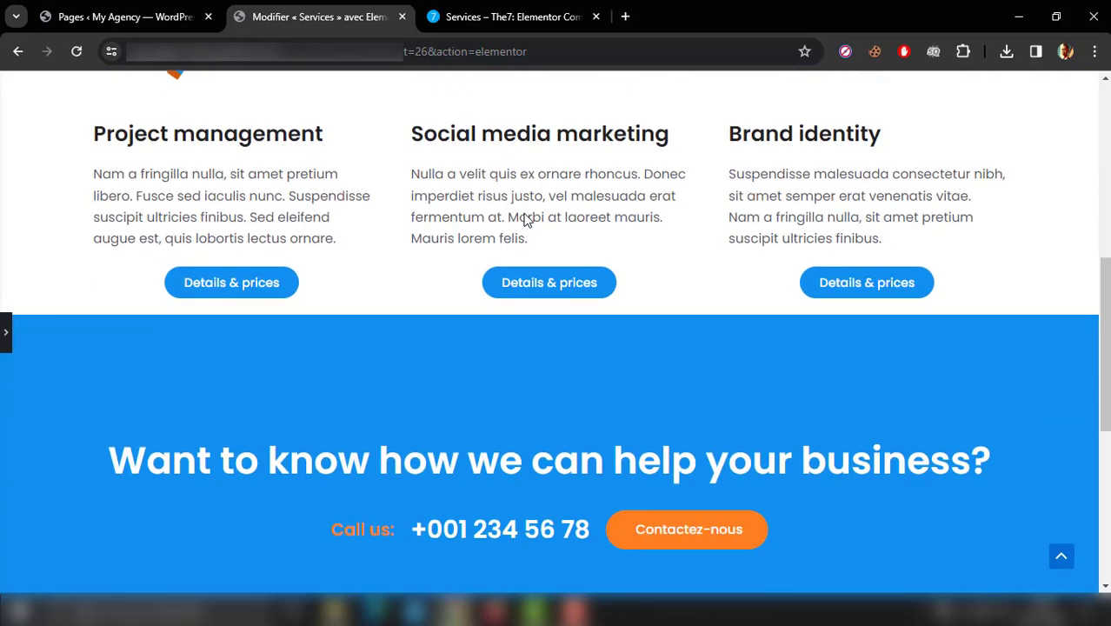
scroll(524, 219, up, 1)
Step: Add an Espaceur widget below the Loop Grid in the second container, set its space to 40 px and preview the page
click(5, 331)
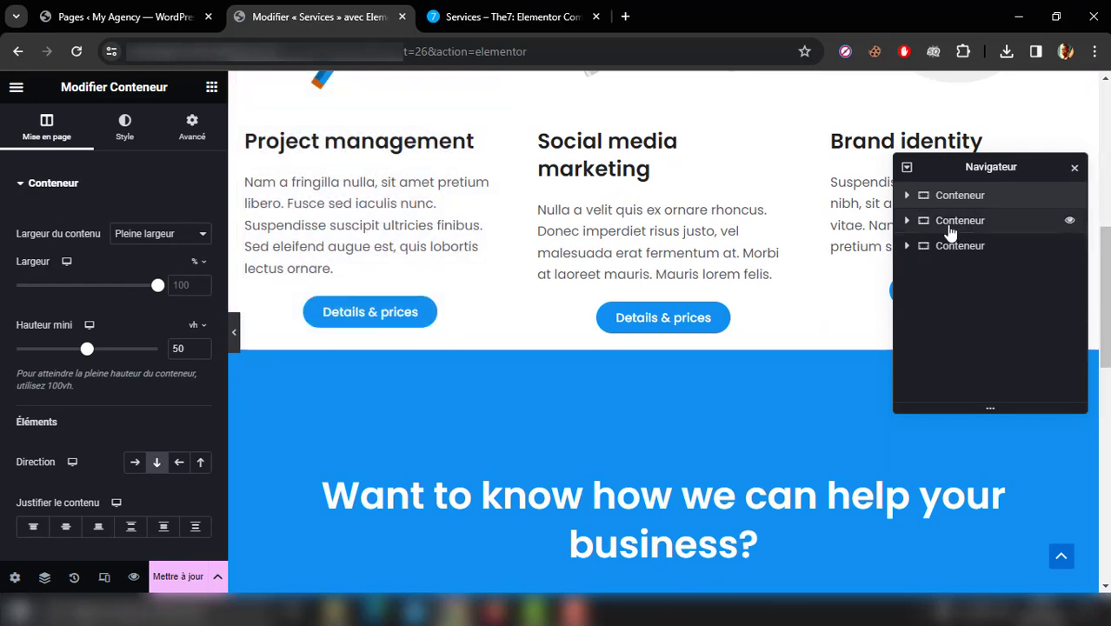
click(949, 230)
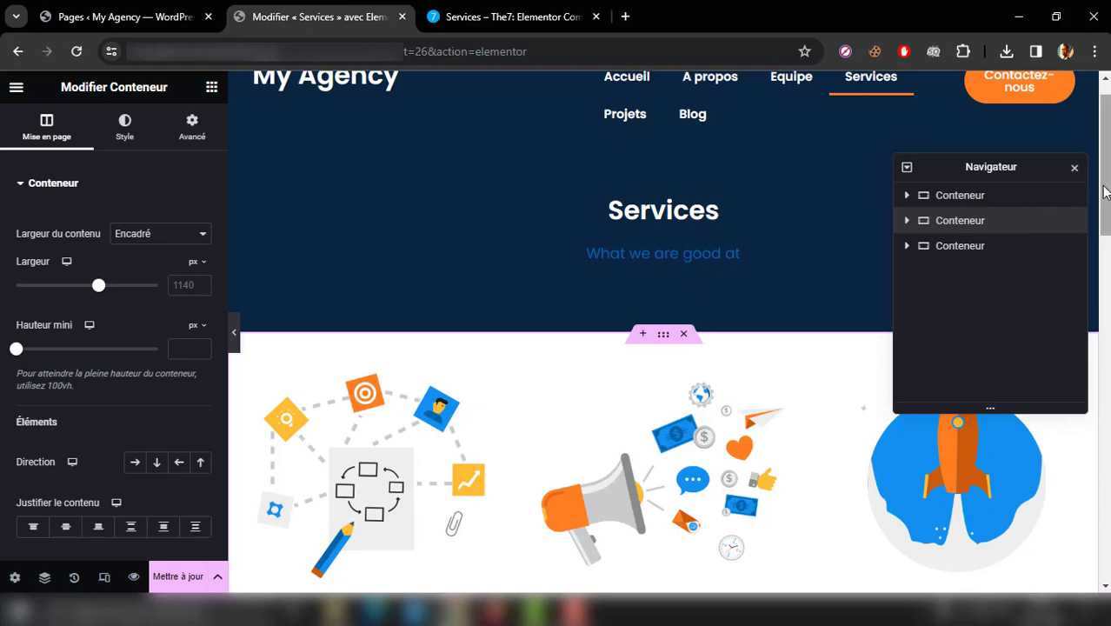
scroll(1105, 248, down, 2)
scroll(1105, 248, down, 2)
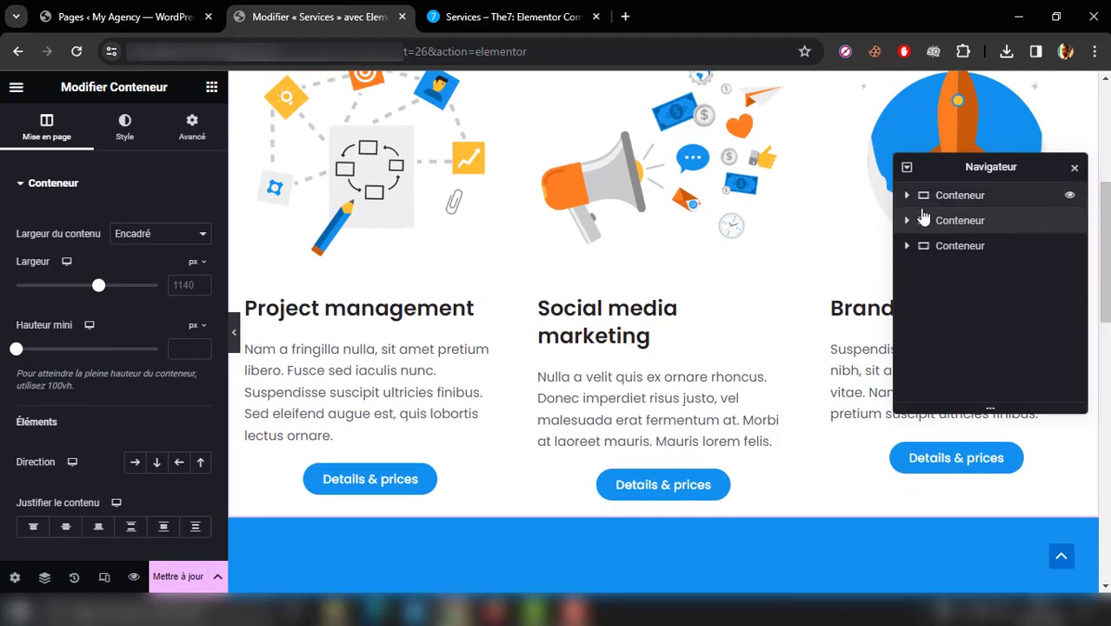
click(907, 221)
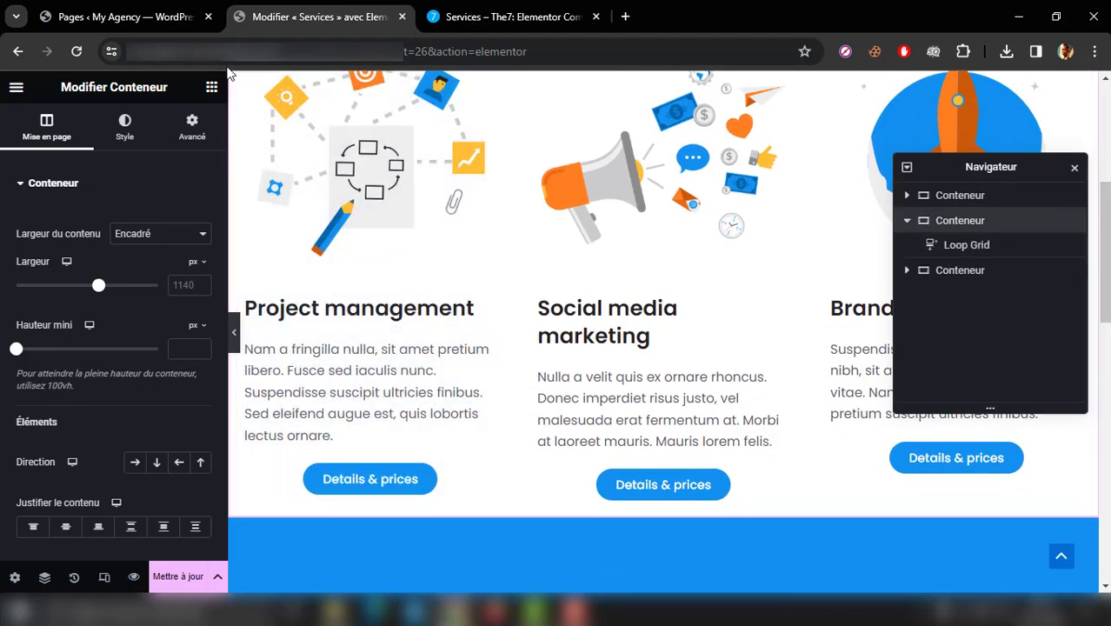
click(212, 88)
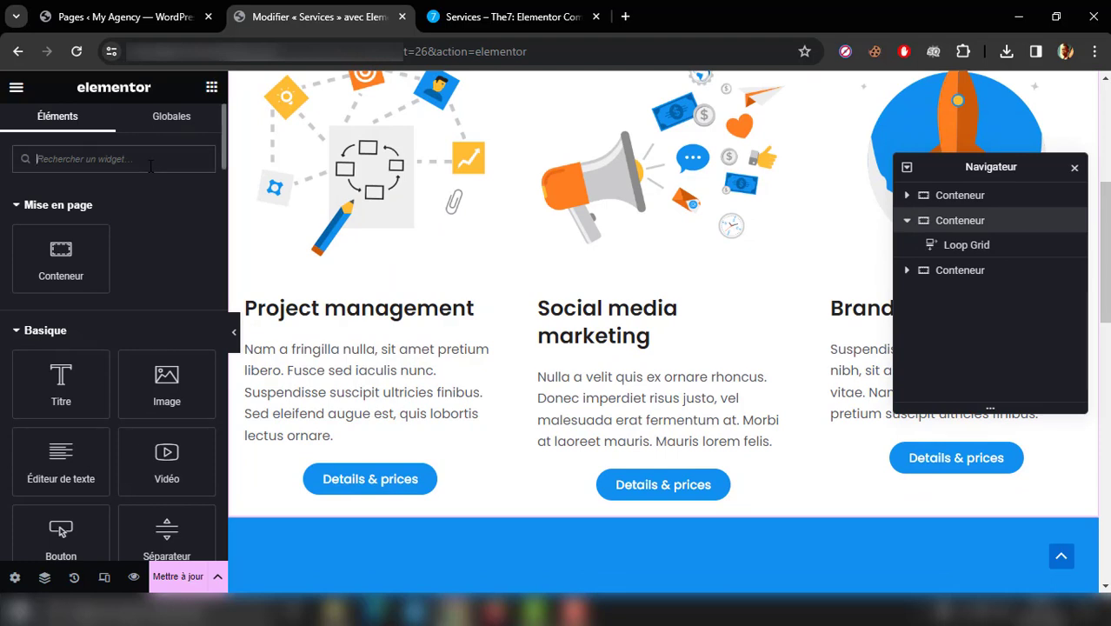
text(esp)
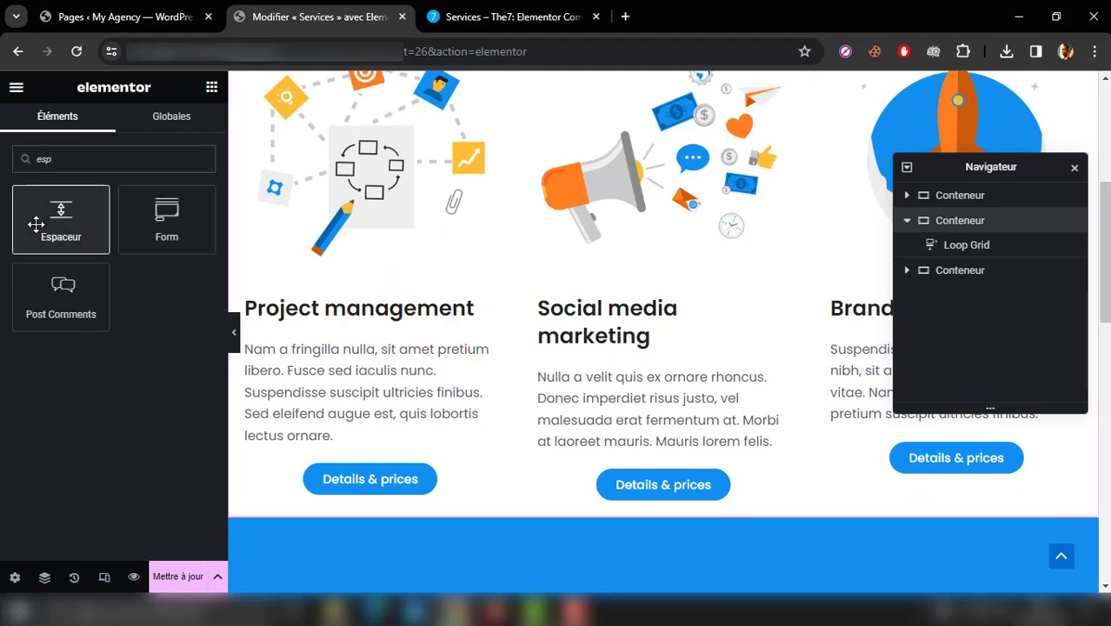
drag(36, 225, 517, 504)
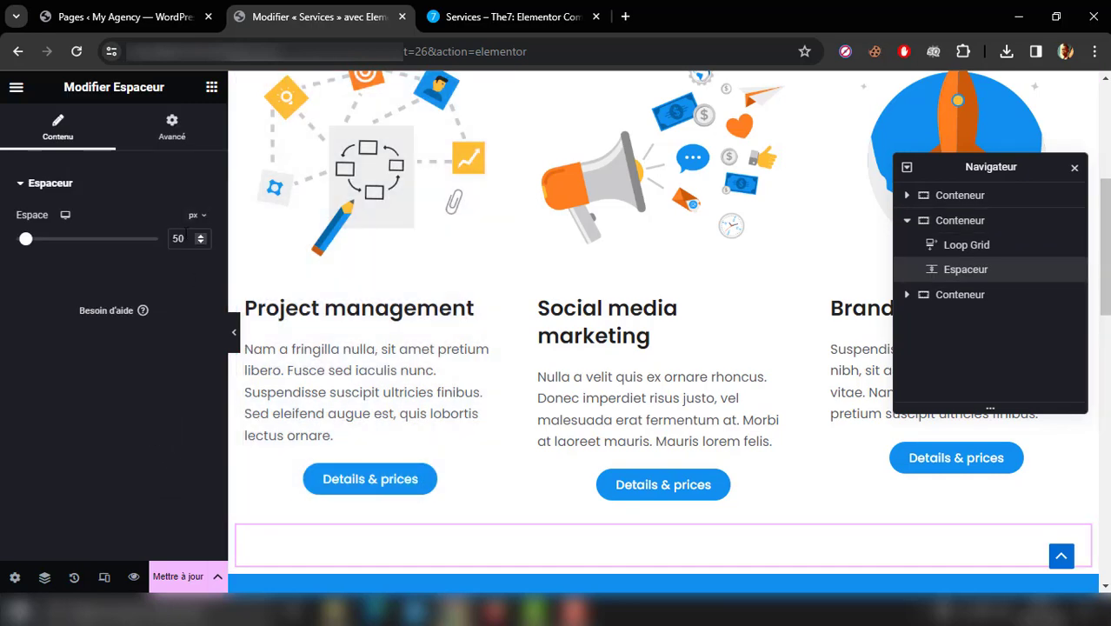
text(40)
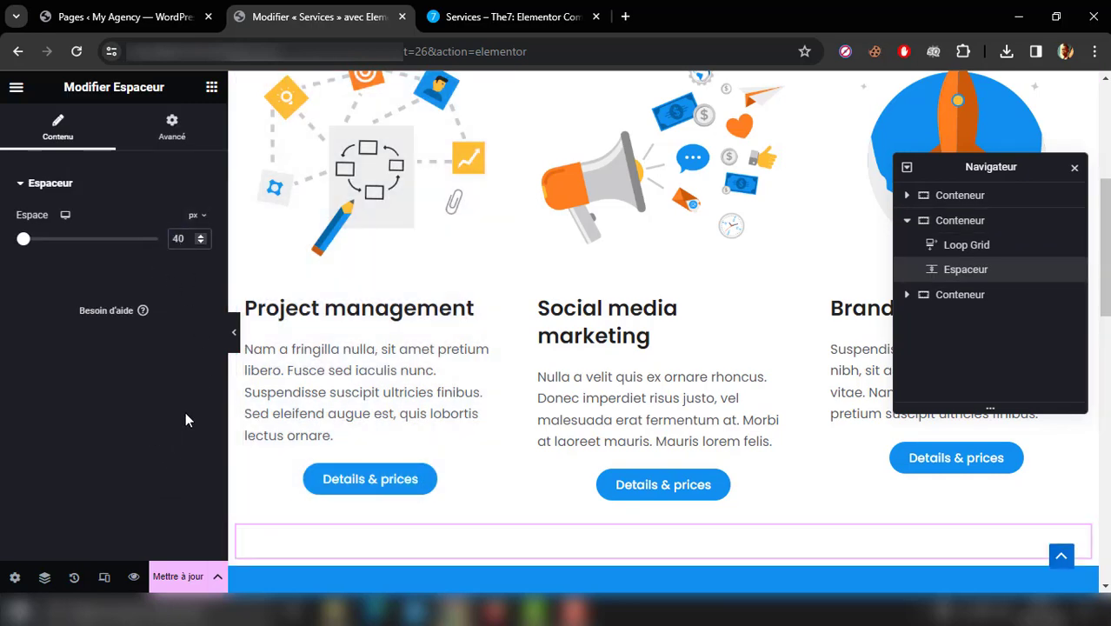
click(235, 334)
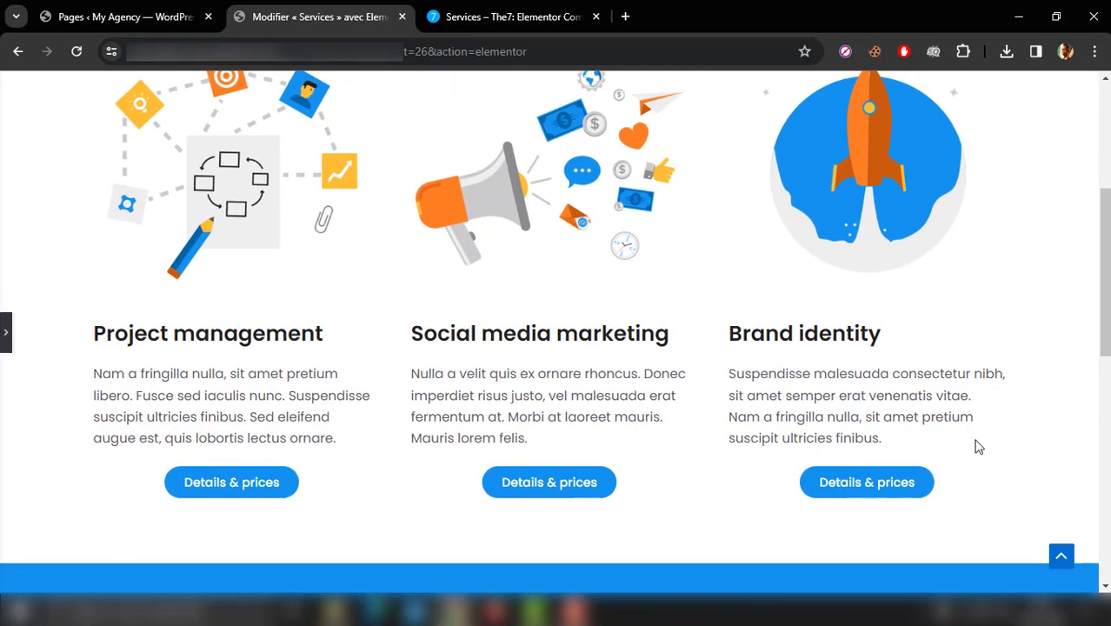
Step: Review the spacing from the service cards down to the footer and compare it with the lower sections of The7 demo
scroll(1096, 331, down, 6)
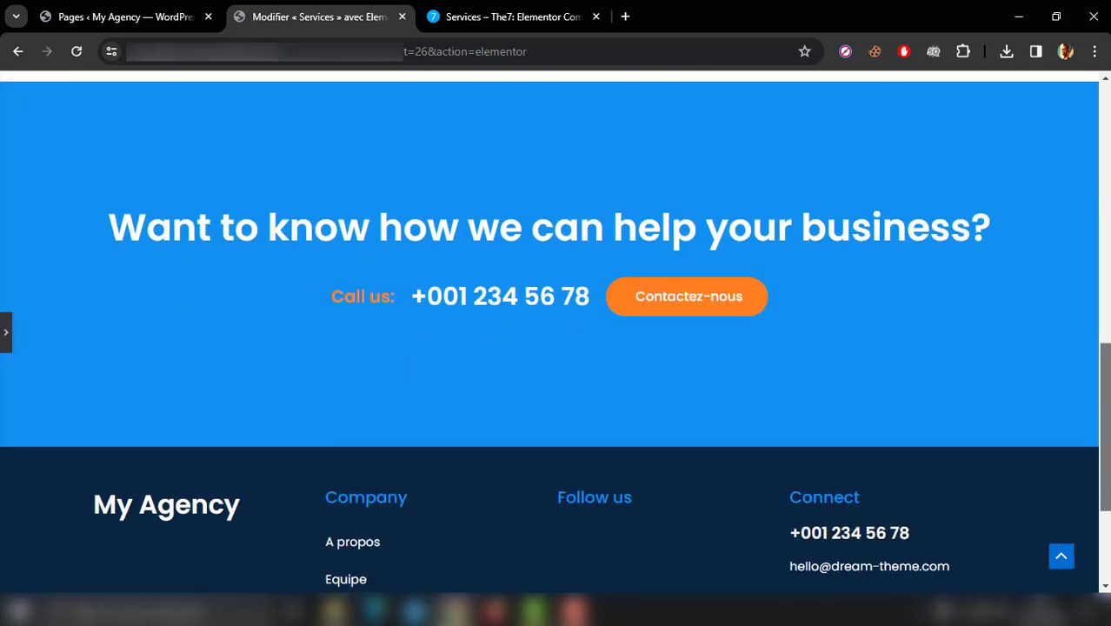
scroll(1097, 331, up, 3)
scroll(550, 337, up, 3)
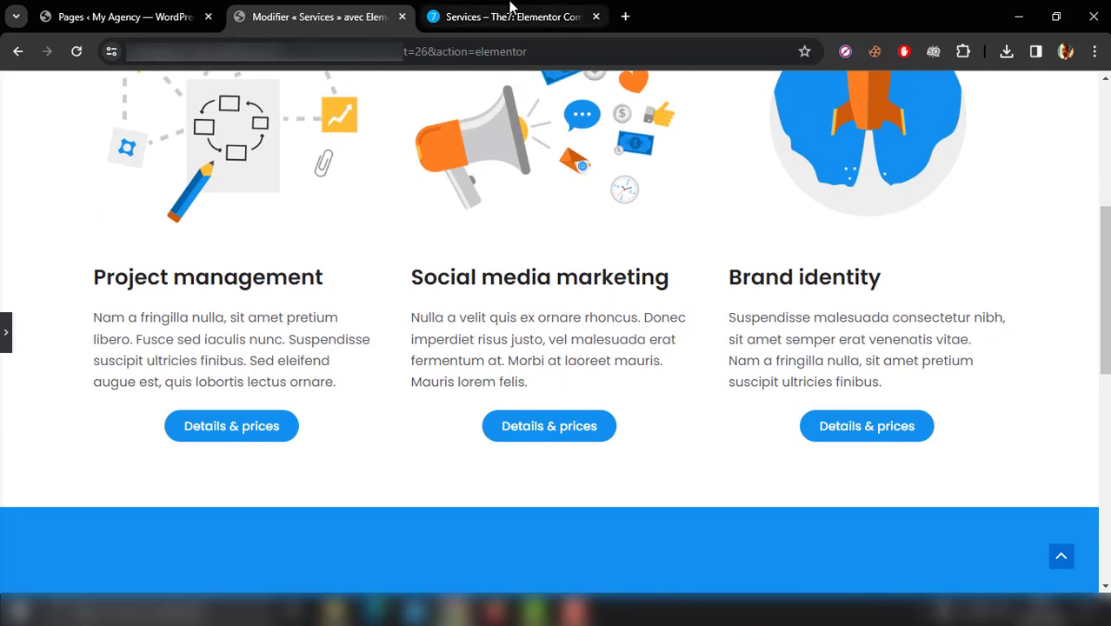
click(511, 10)
scroll(511, 6, down, 9)
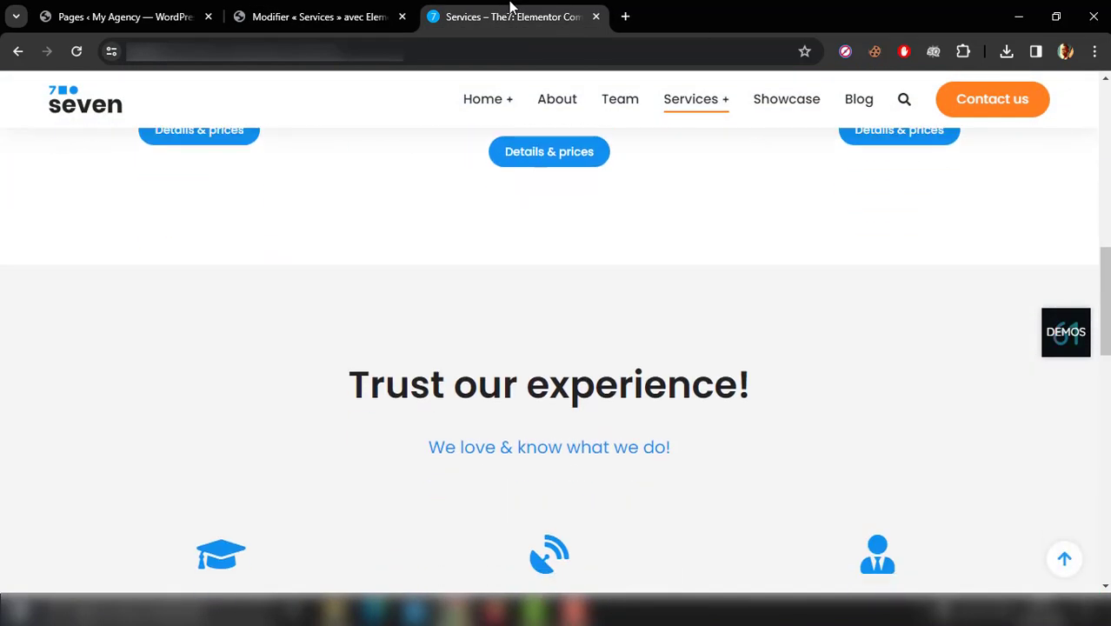
scroll(511, 7, down, 8)
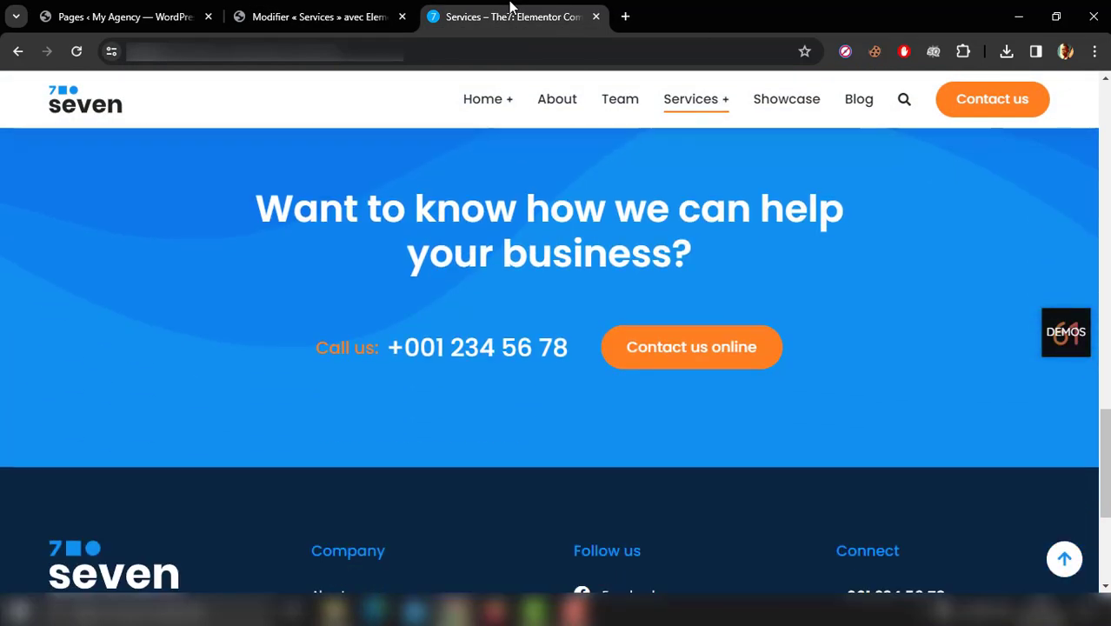
click(280, 7)
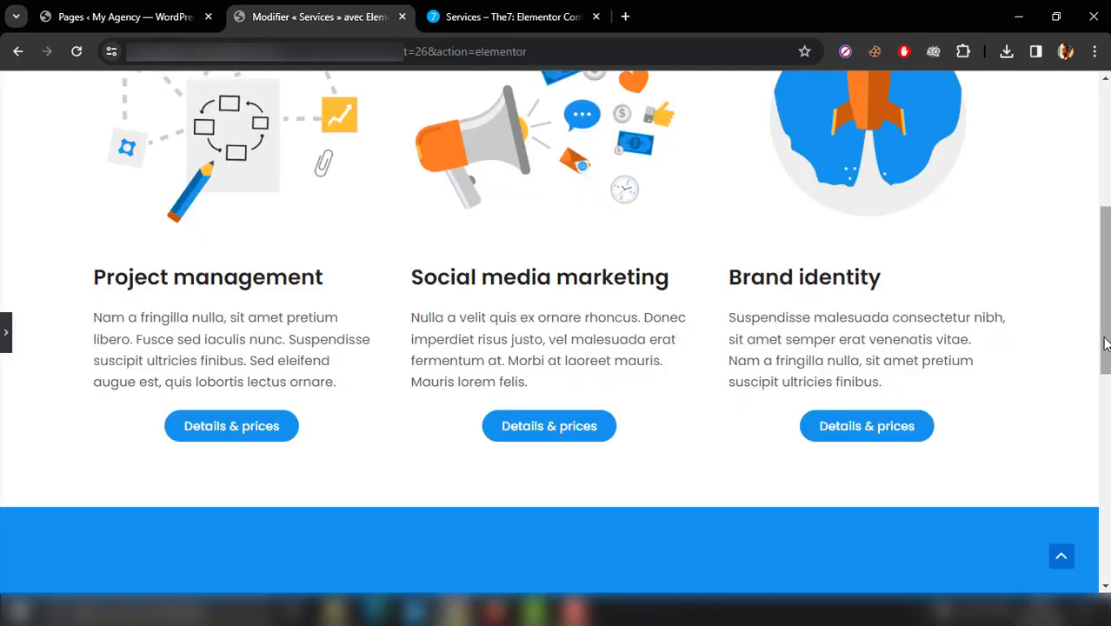
drag(1104, 348, 1106, 315)
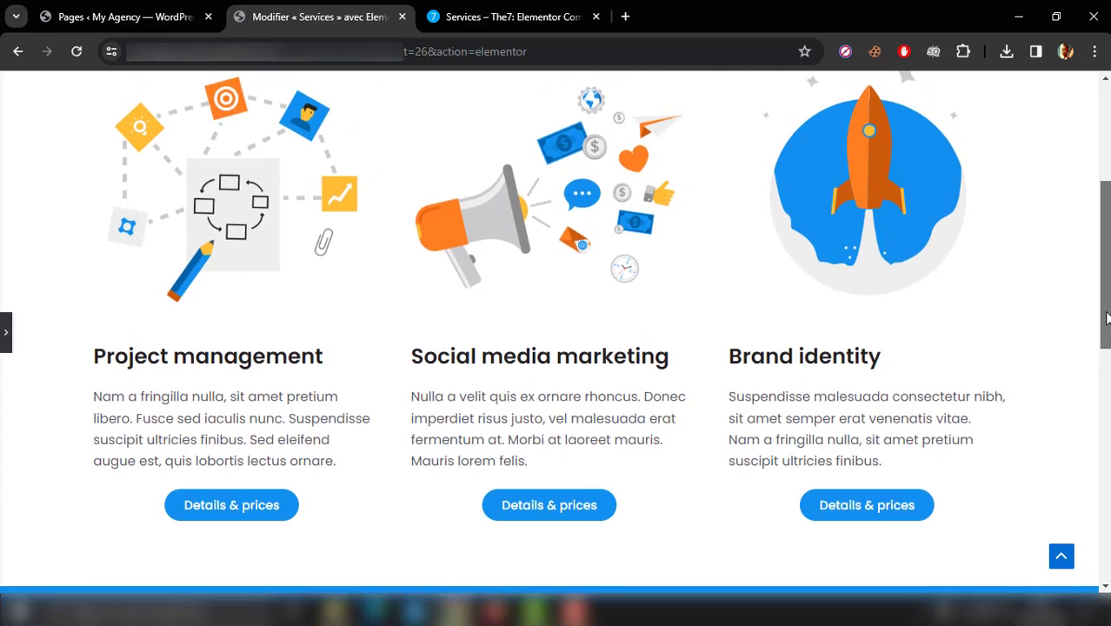
Step: Compare the page's service cards with the demo's cards, checking their order, text alignment and buttons
click(515, 7)
key(Up)
key(Up)
key(Up)
key(Up)
key(Up)
key(Up)
key(Up)
key(Up)
key(Up)
key(Up)
key(Up)
key(Up)
key(Up)
key(Up)
key(Up)
key(Up)
key(Up)
key(Up)
key(Up)
key(Up)
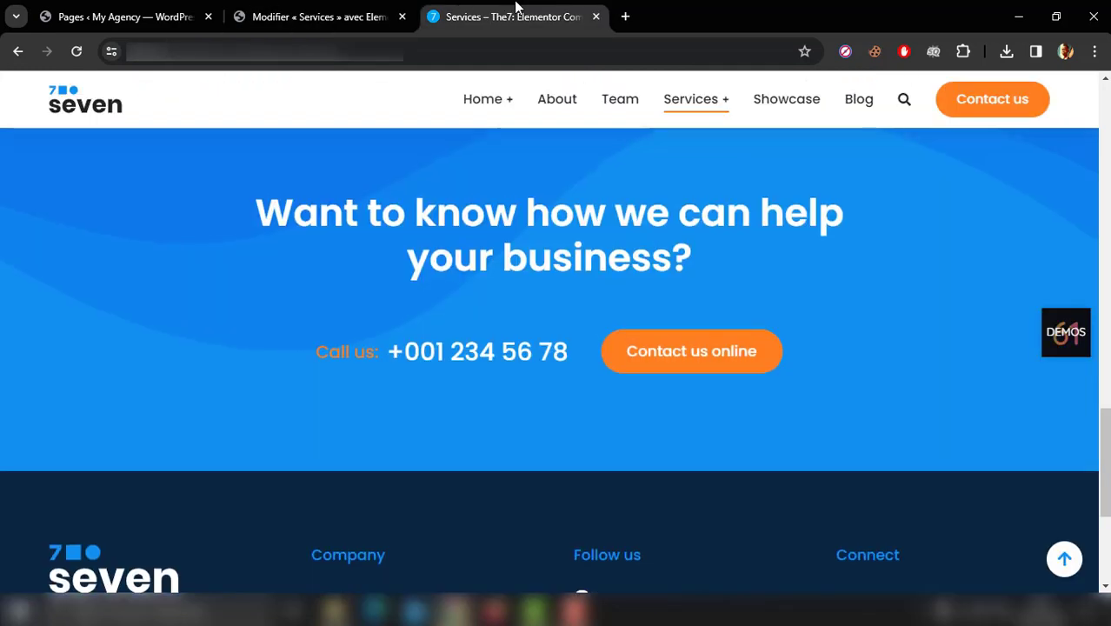
key(Up)
key(Up)
key(Up)
key(Up)
key(Up)
key(Up)
key(Up)
key(Up)
key(Up)
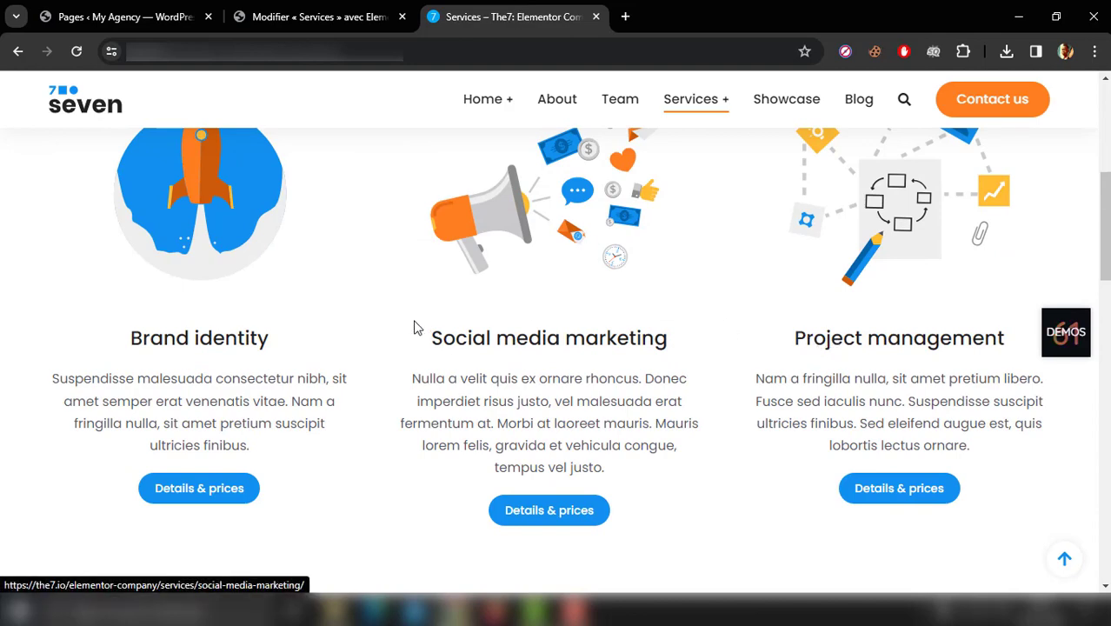
click(330, 12)
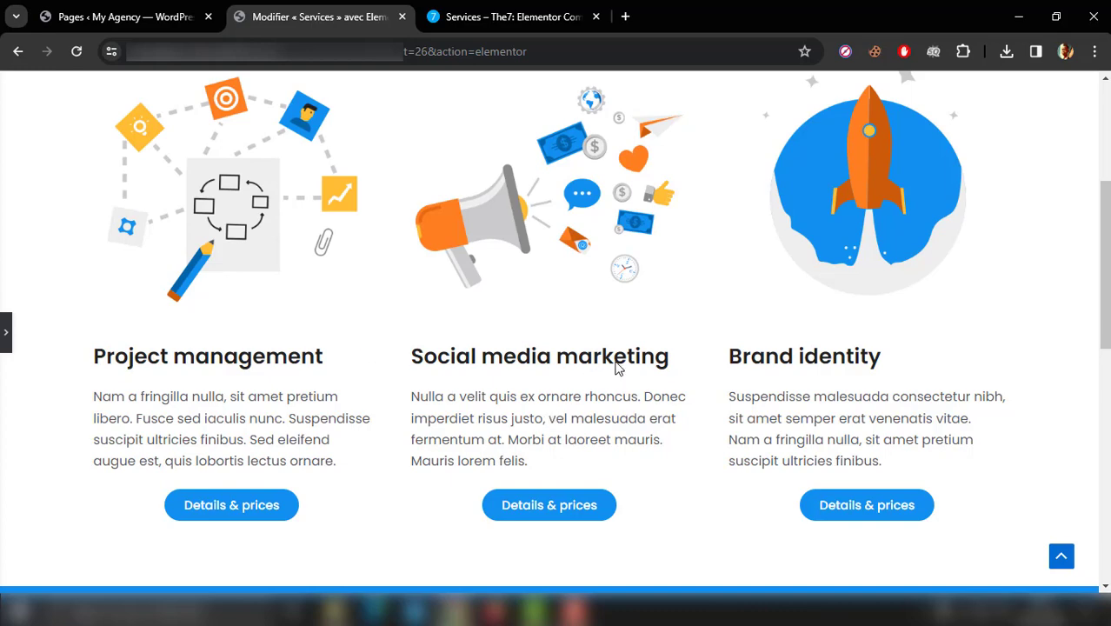
click(469, 15)
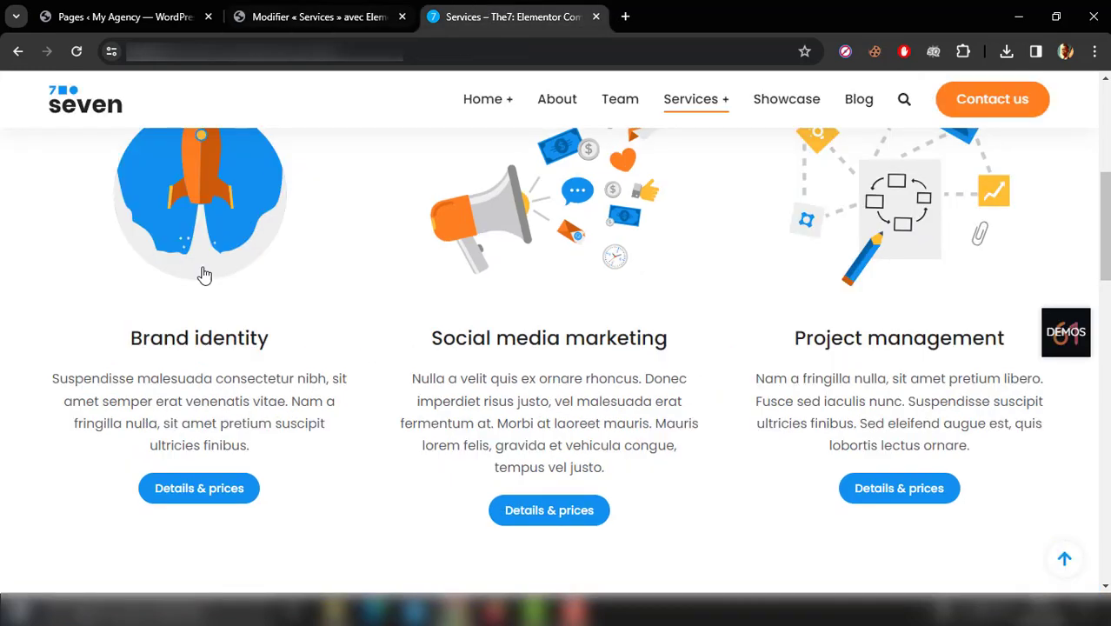
Step: Open the Services Loop Item template for editing from the Theme Builder in WordPress
click(219, 10)
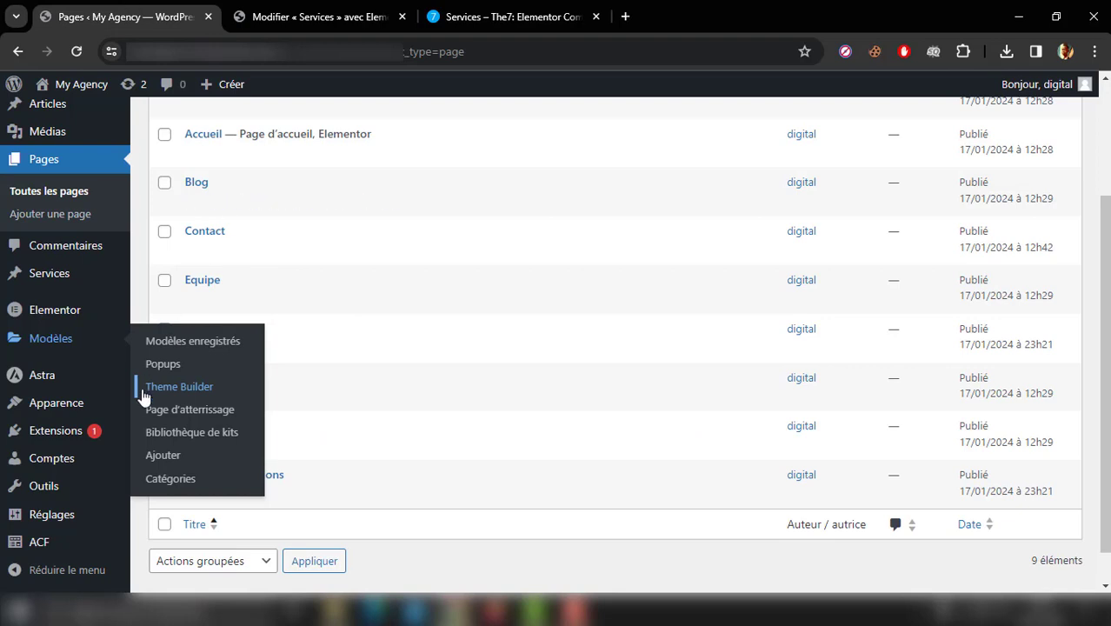
mouse_move(70, 347)
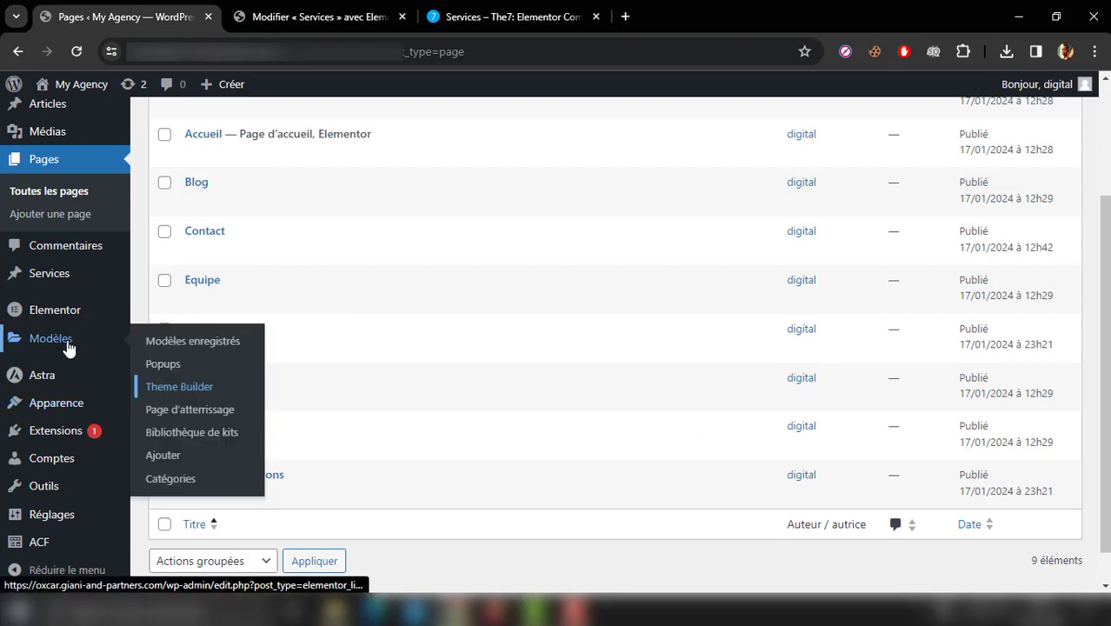
ctrl+click(200, 389)
click(308, 12)
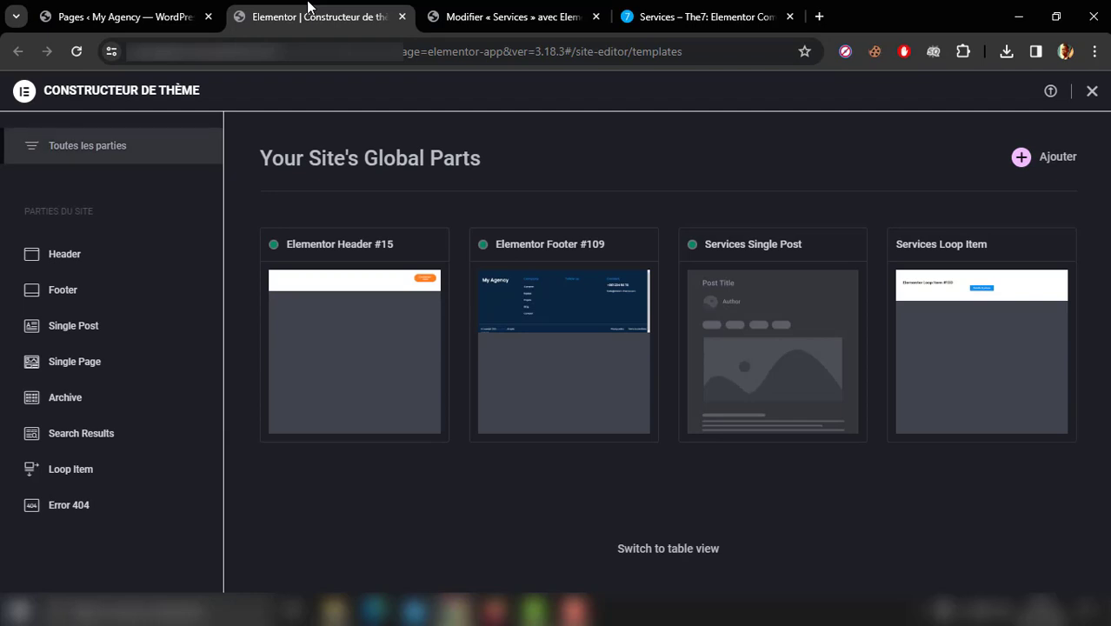
mouse_move(1009, 319)
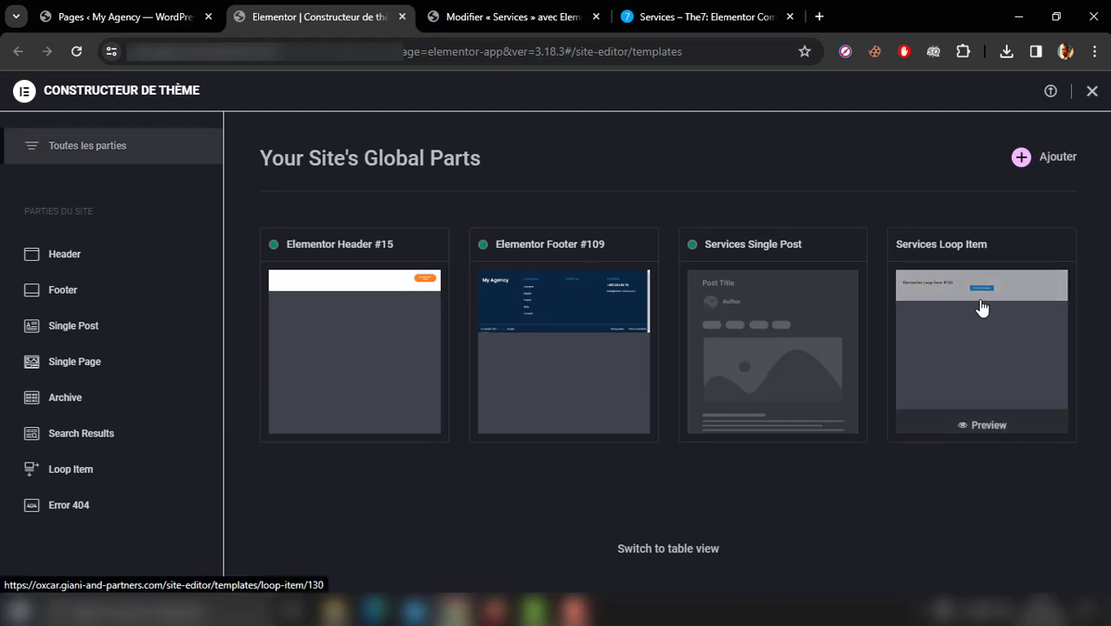
click(981, 308)
scroll(976, 306, down, 1)
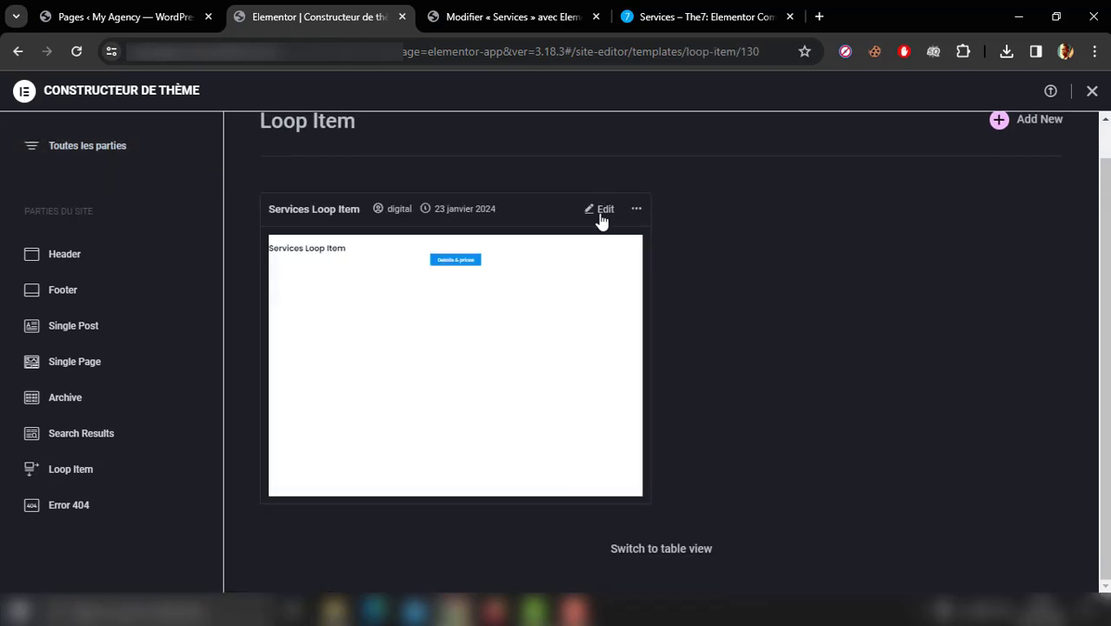
click(599, 215)
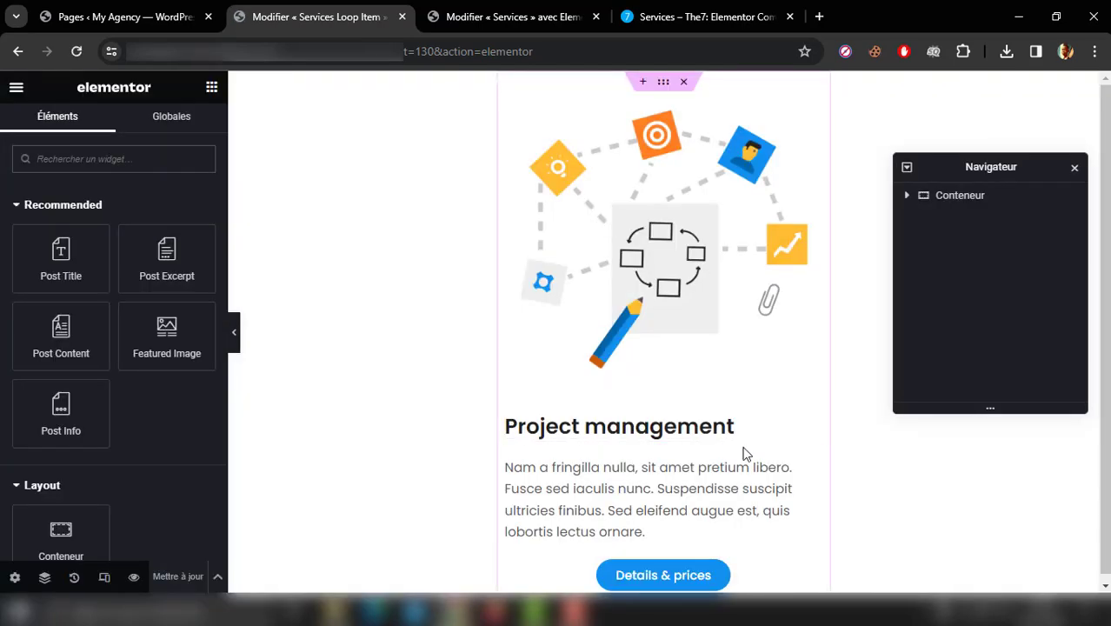
Step: Center the Post Title and Post Excerpt in the Services Loop Item template, then update and close the template
click(813, 427)
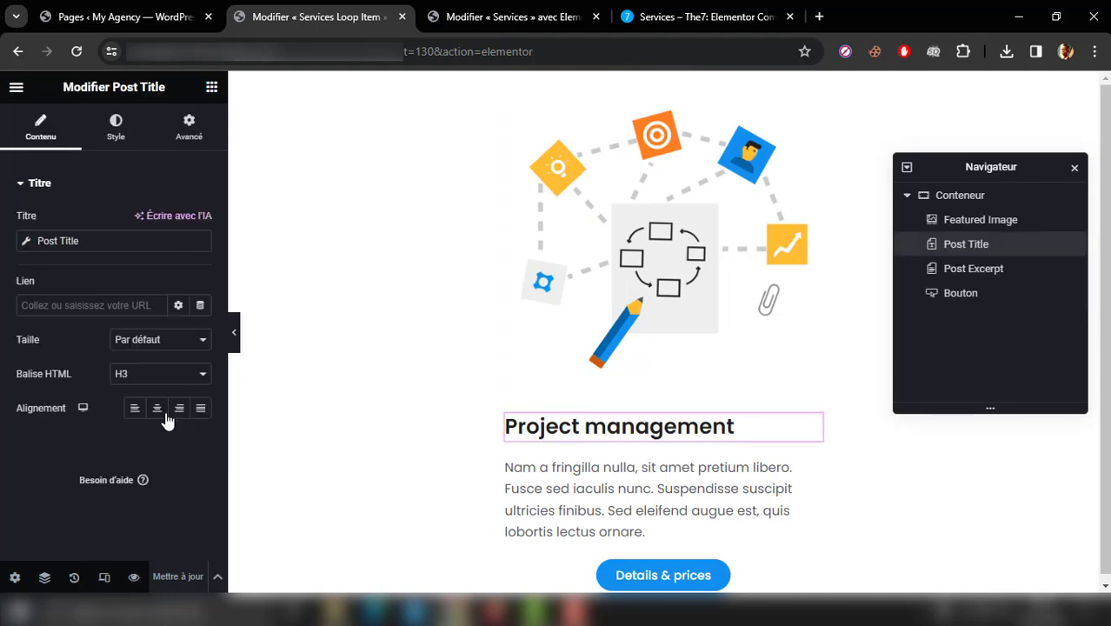
click(157, 407)
click(807, 470)
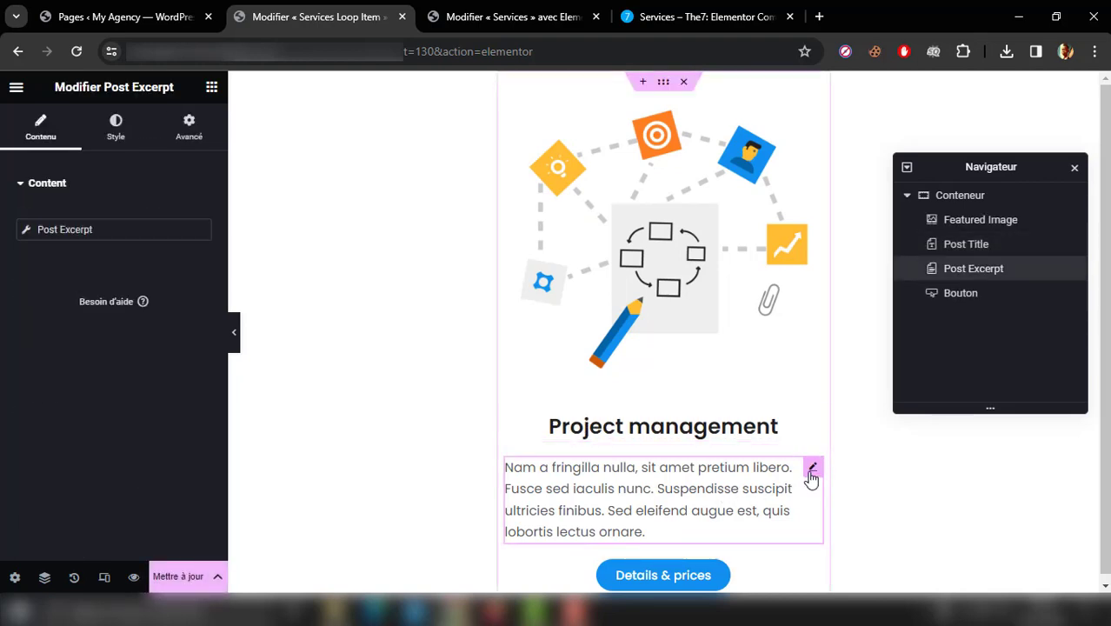
click(116, 131)
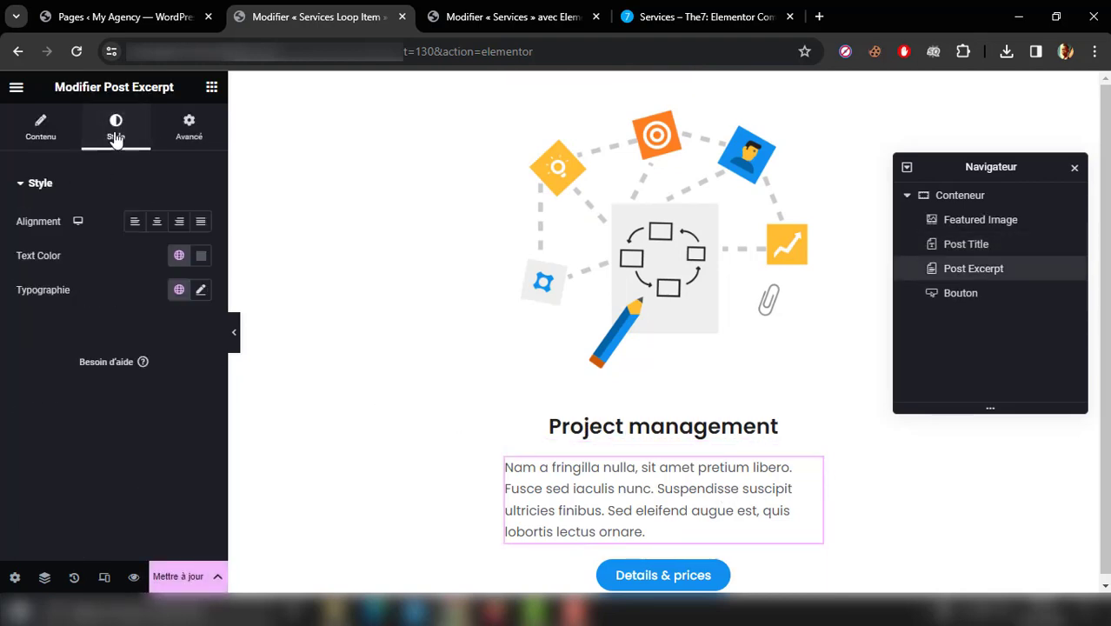
click(156, 222)
click(176, 577)
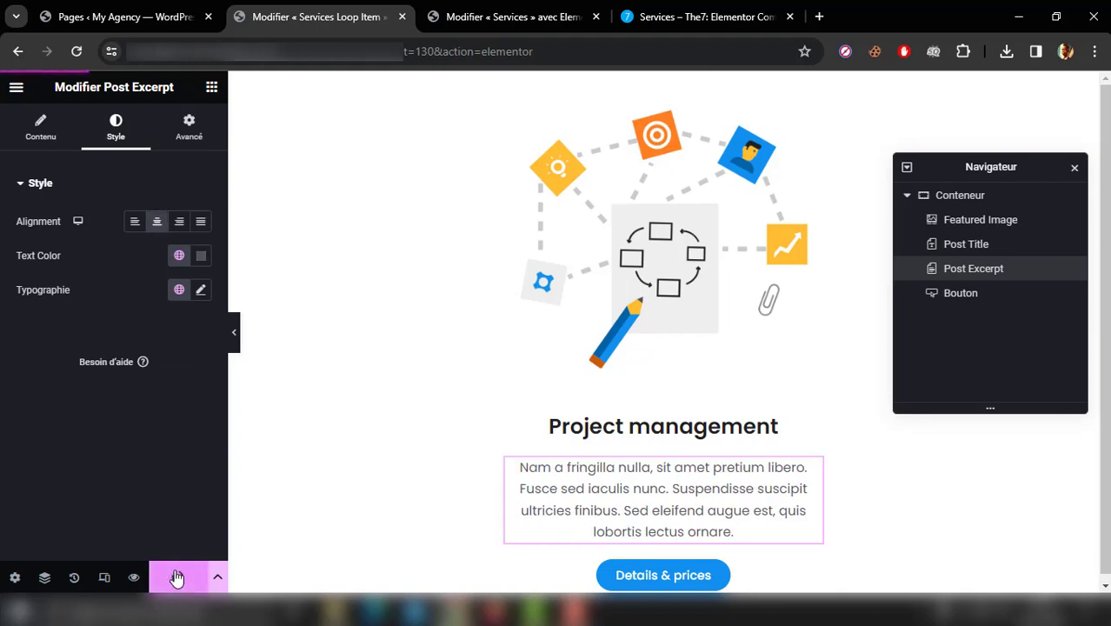
key(ctrl+w)
Step: Save and reload the Services page in Elementor, check the text alignment of the service cards and close the editor
click(292, 8)
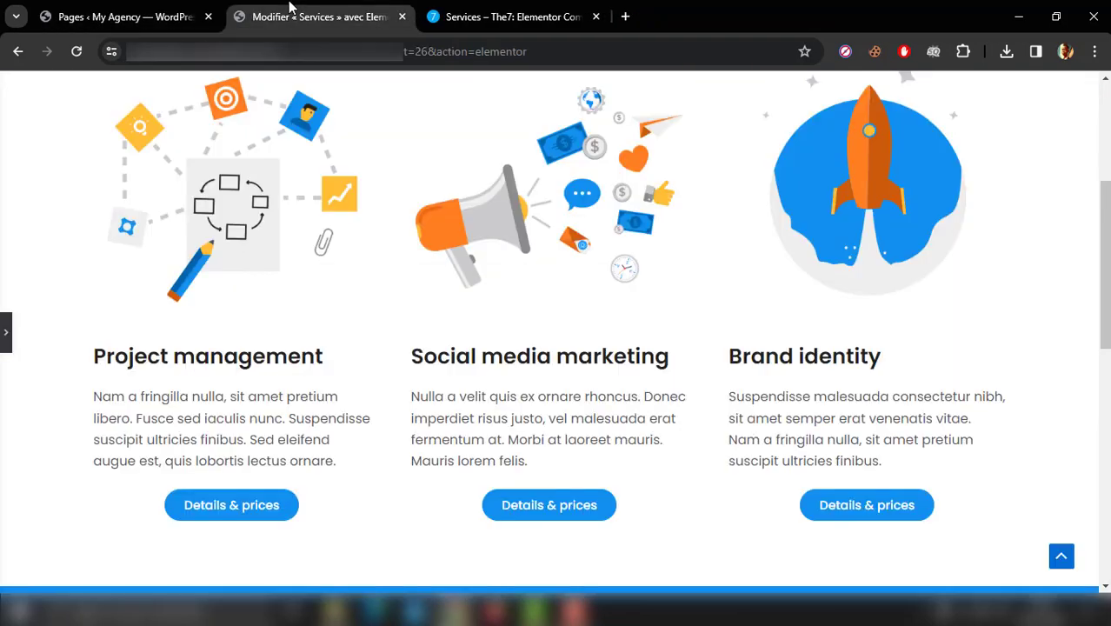
click(6, 333)
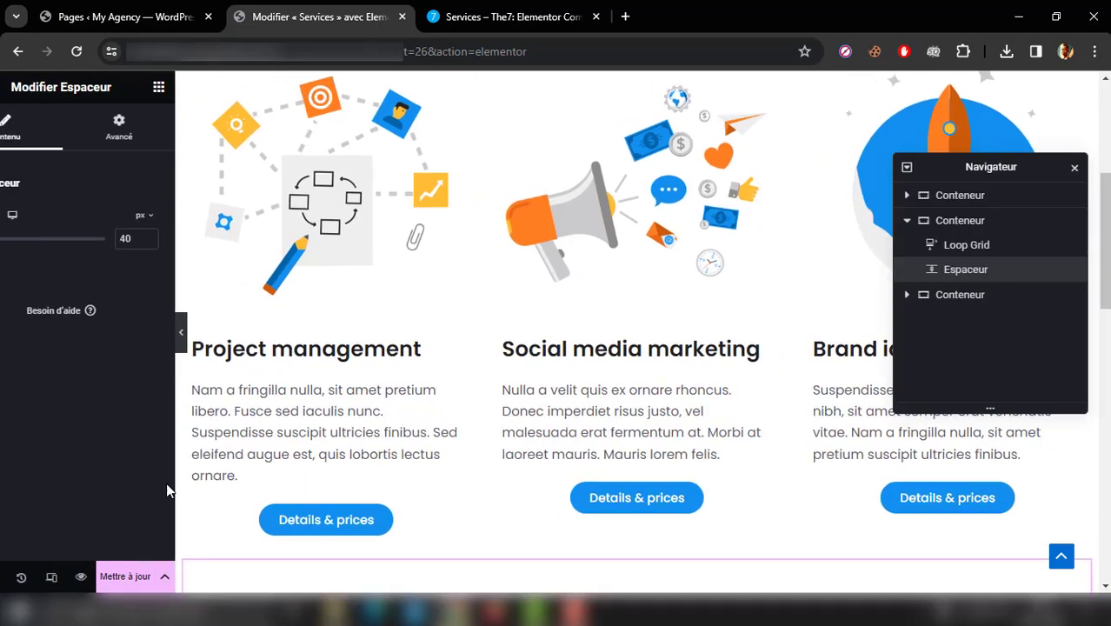
click(177, 577)
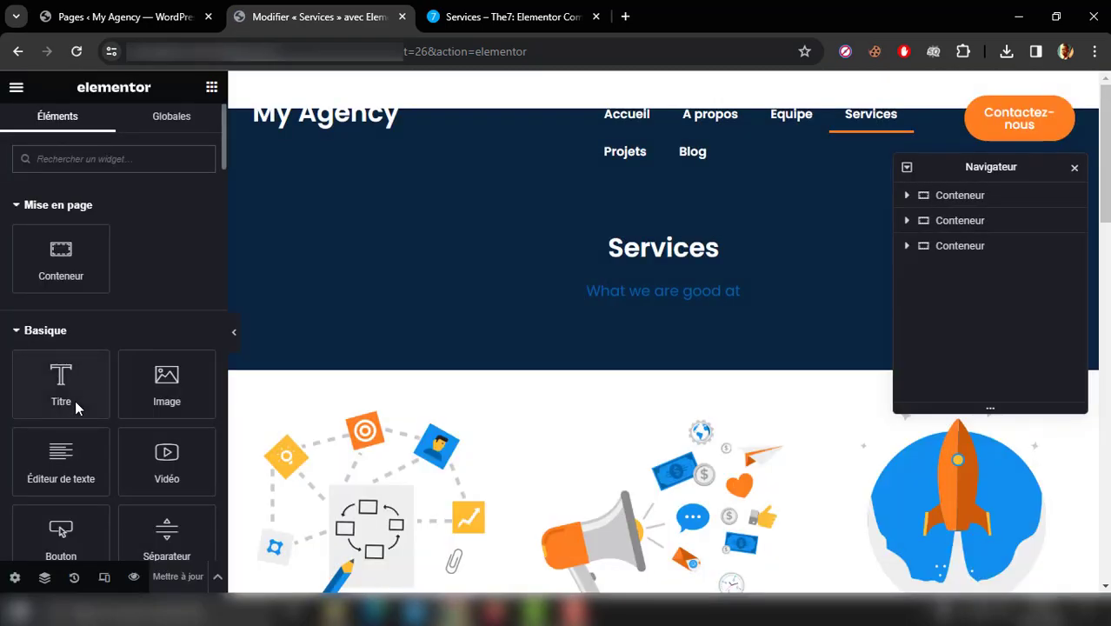
click(1076, 169)
scroll(986, 287, down, 5)
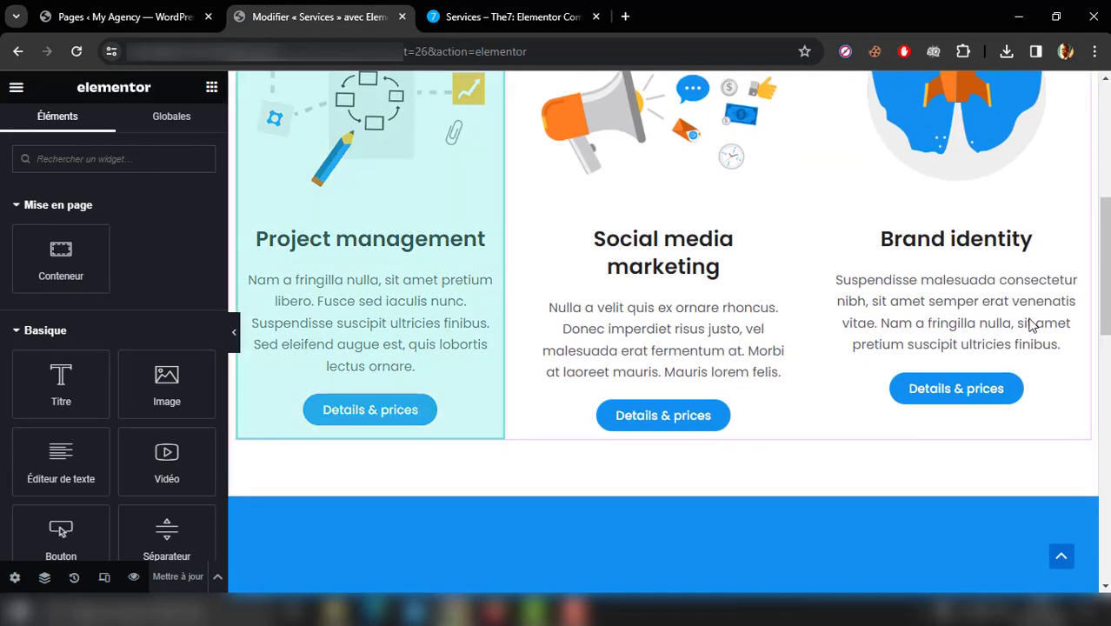
click(401, 16)
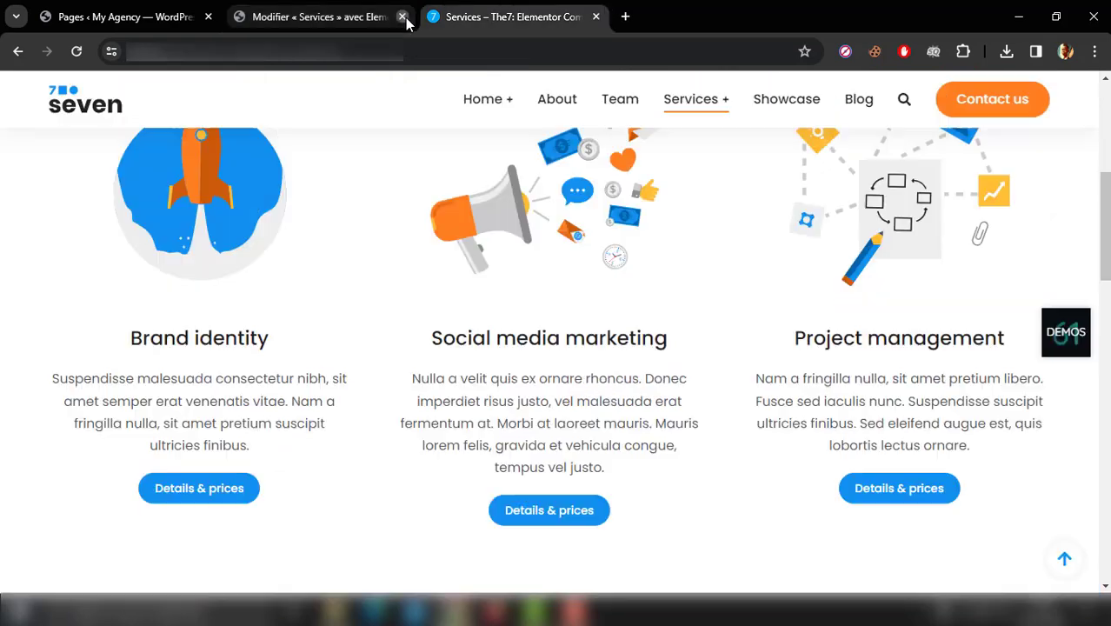
Step: View the published Services page from the page list and examine its service cards
click(97, 9)
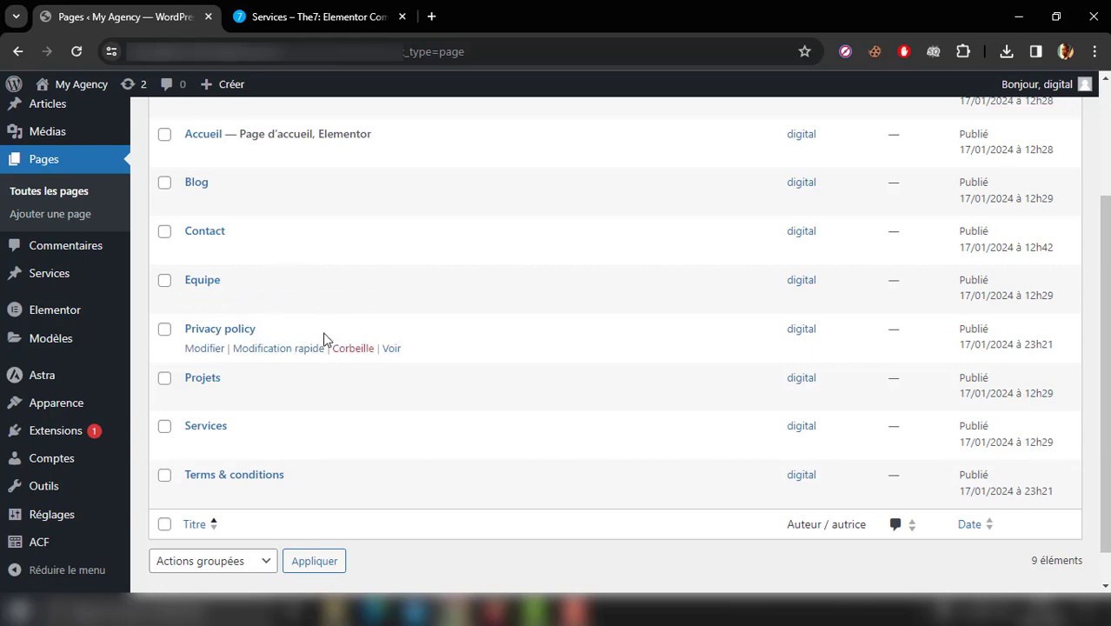
ctrl+click(393, 446)
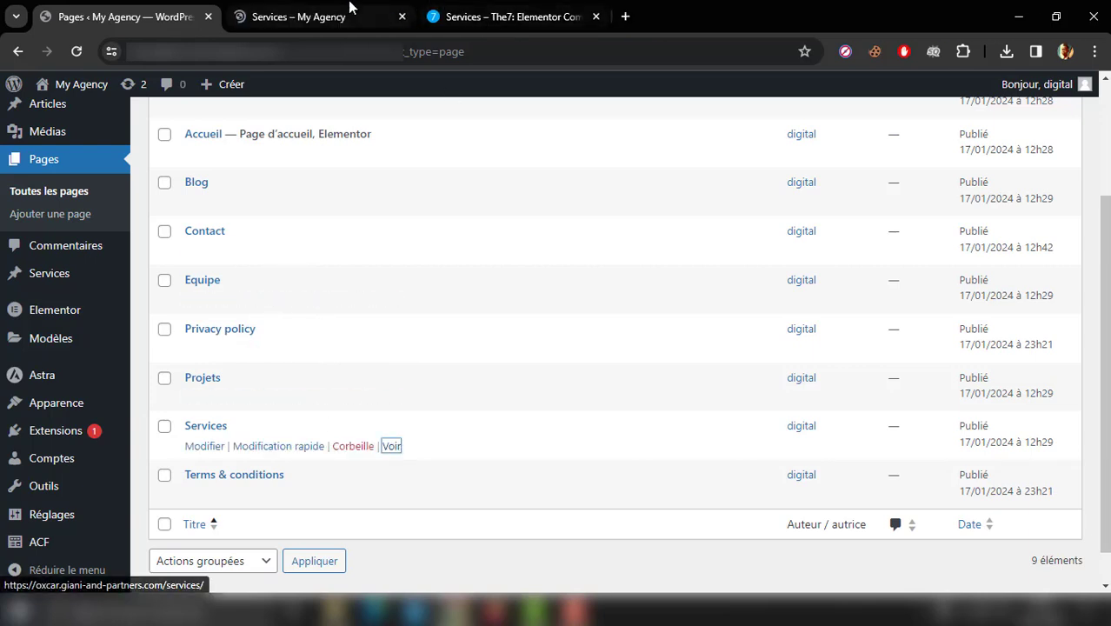
click(347, 9)
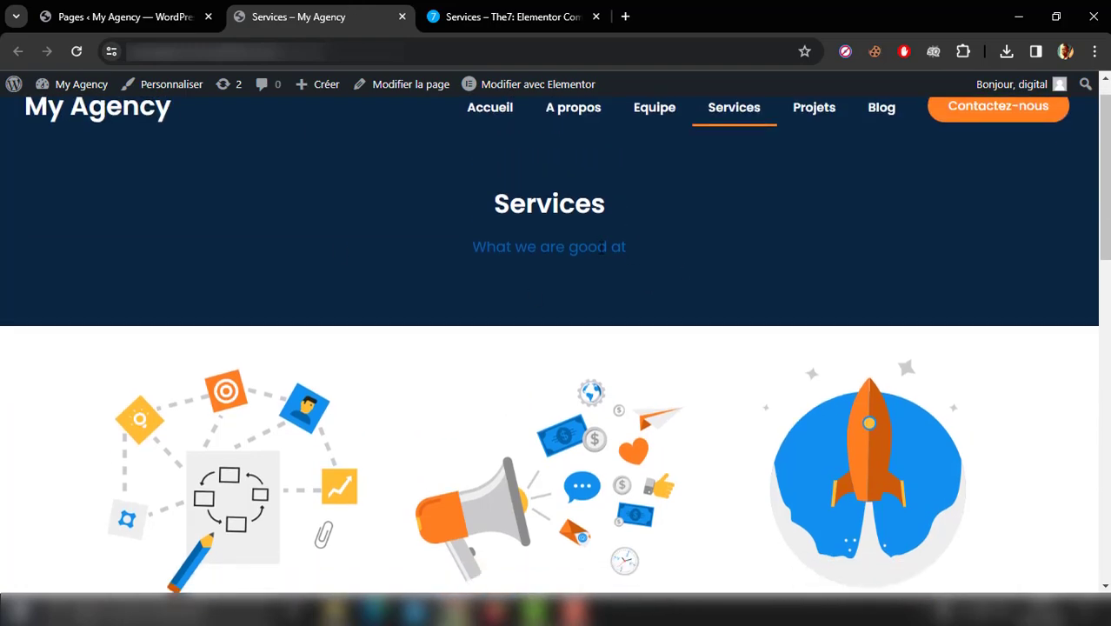
scroll(465, 261, down, 3)
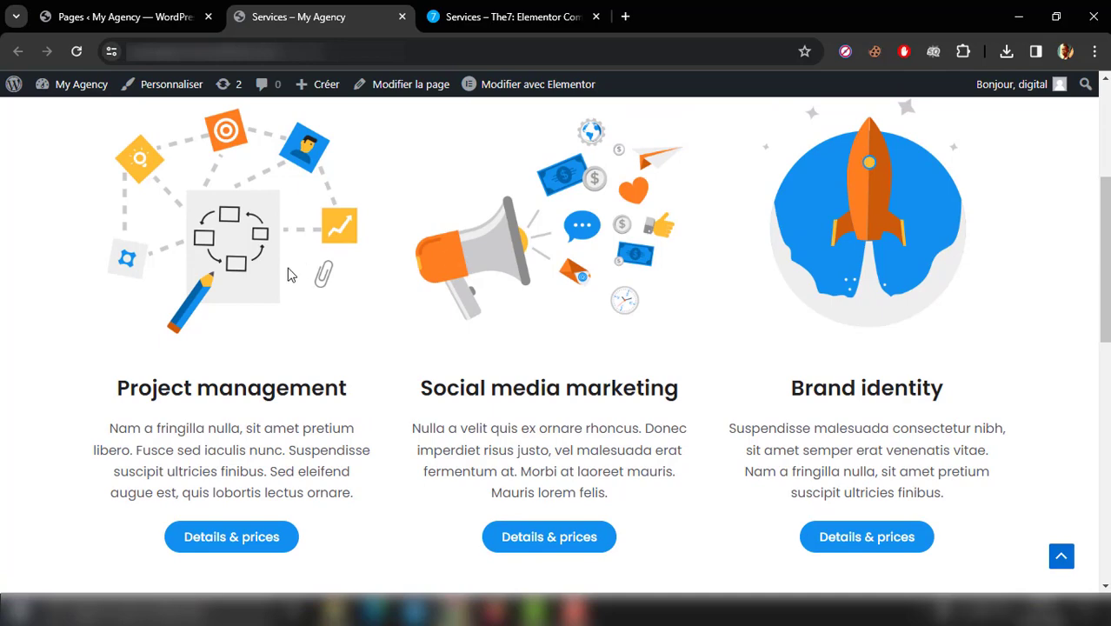
Step: Create a new service entry titled "Dev web"
click(118, 13)
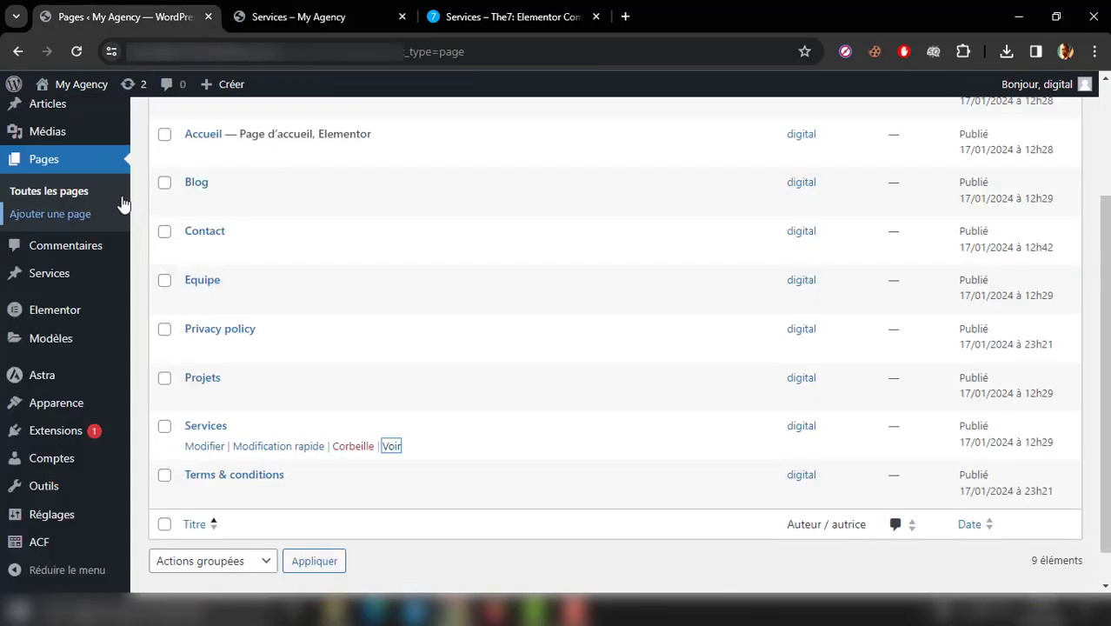
mouse_move(87, 289)
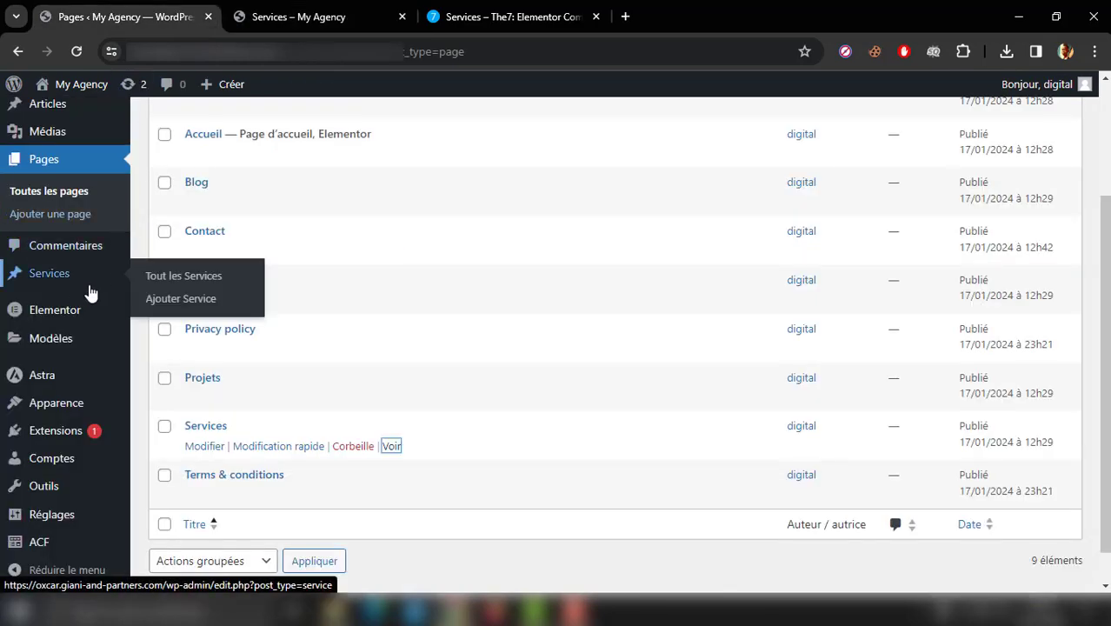
click(203, 301)
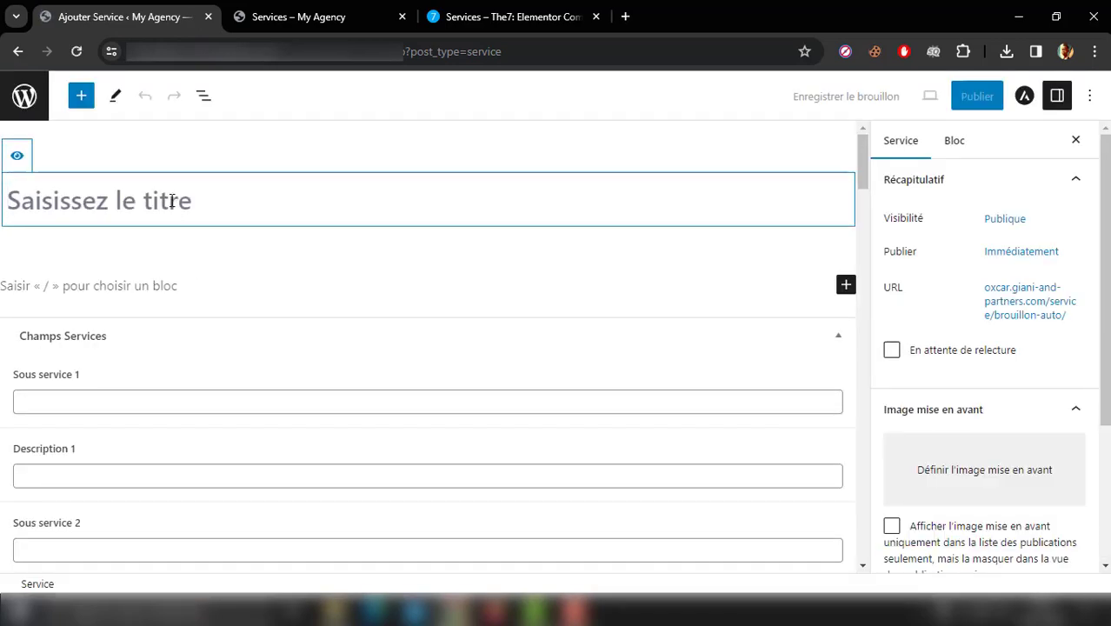
text(Dev )
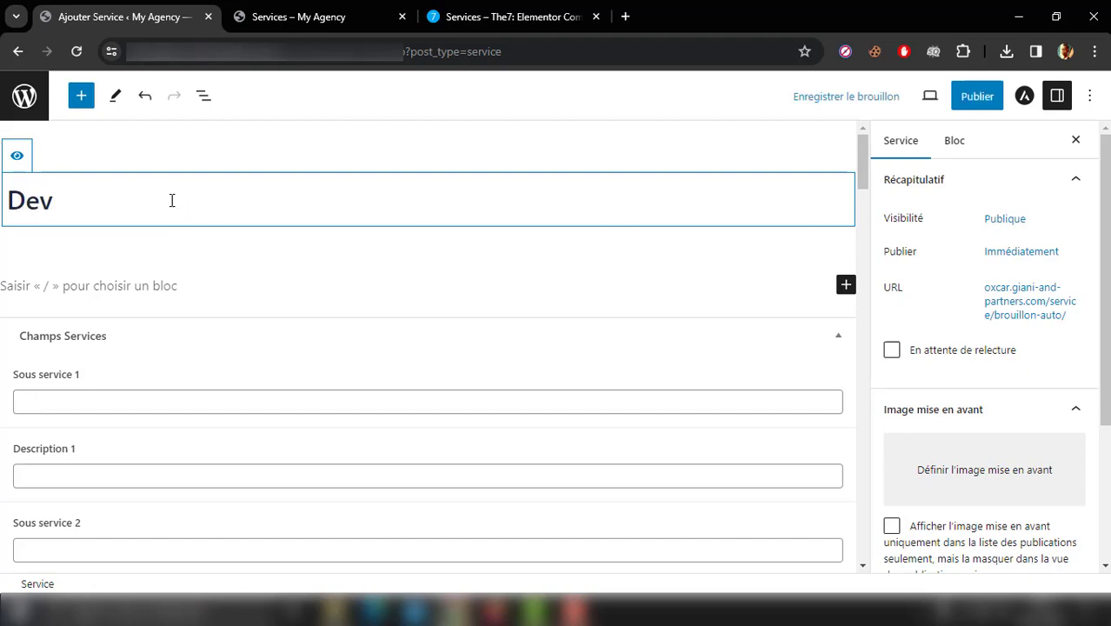
text(web)
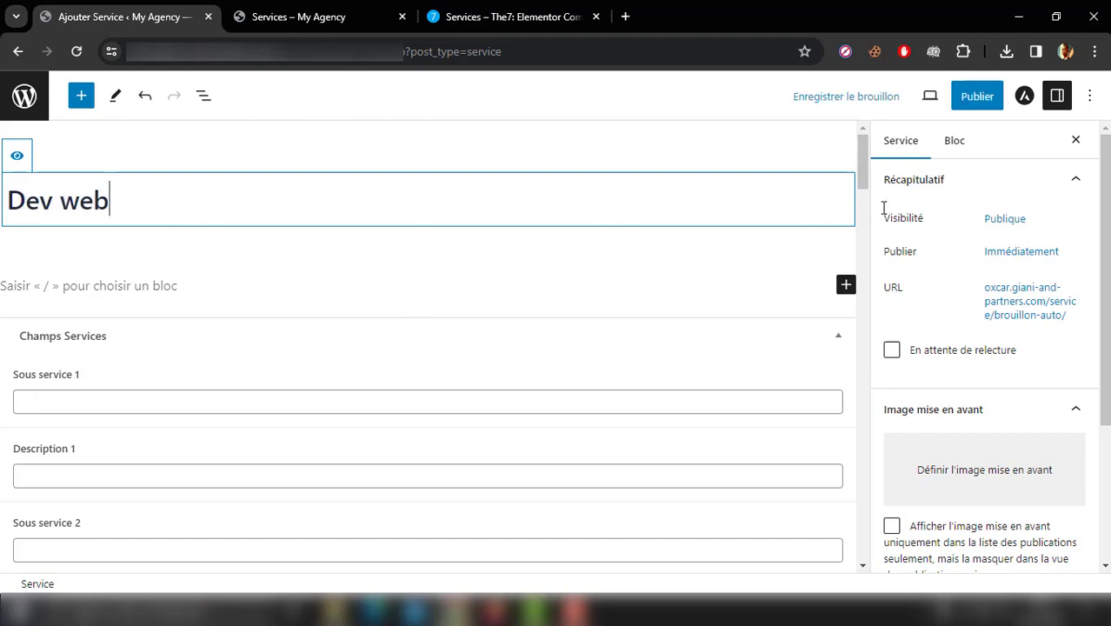
Step: Enter "Blablabla" as the Dev web service's excerpt and set the fossa logo, lgcolor05.webp, as its featured image
mouse_move(862, 165)
mouse_down()
mouse_move(860, 244)
mouse_move(853, 171)
mouse_up()
click(309, 8)
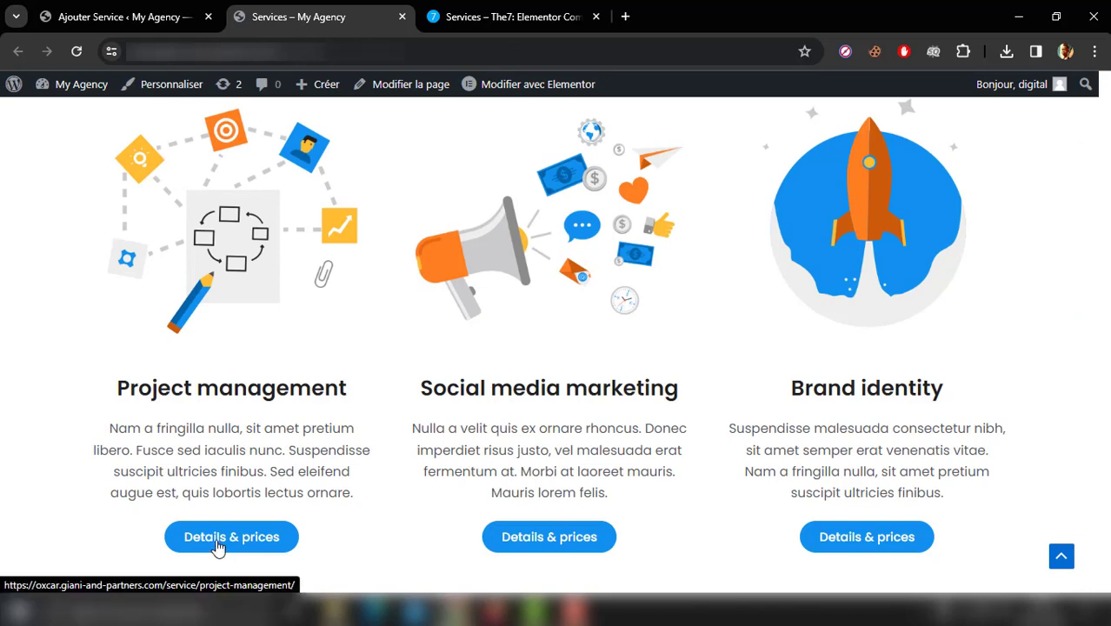
click(107, 5)
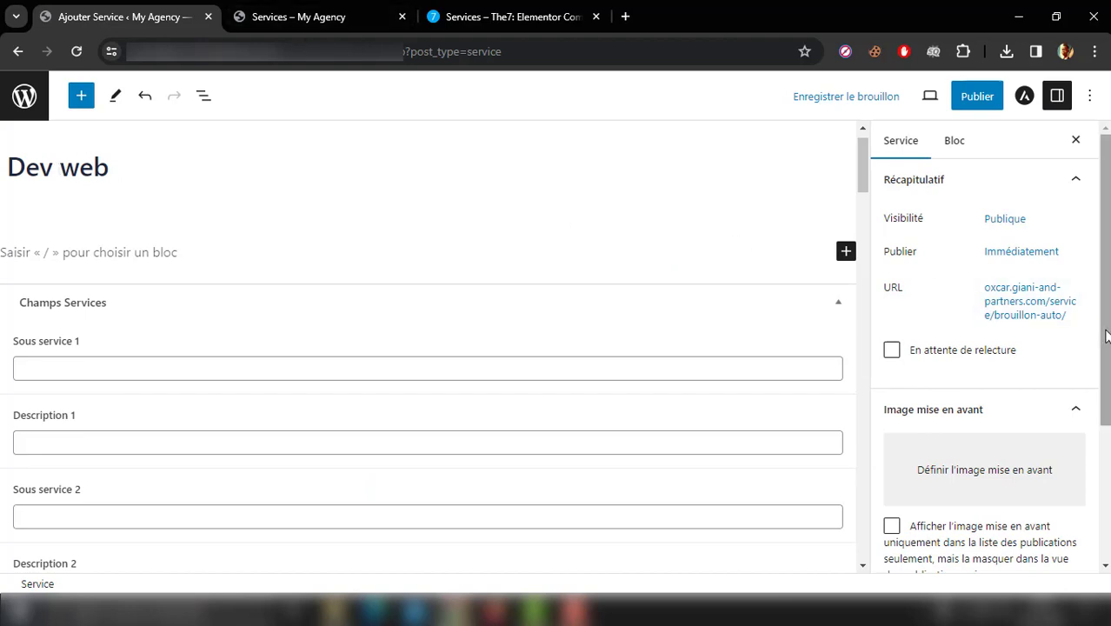
scroll(1106, 336, down, 2)
click(982, 509)
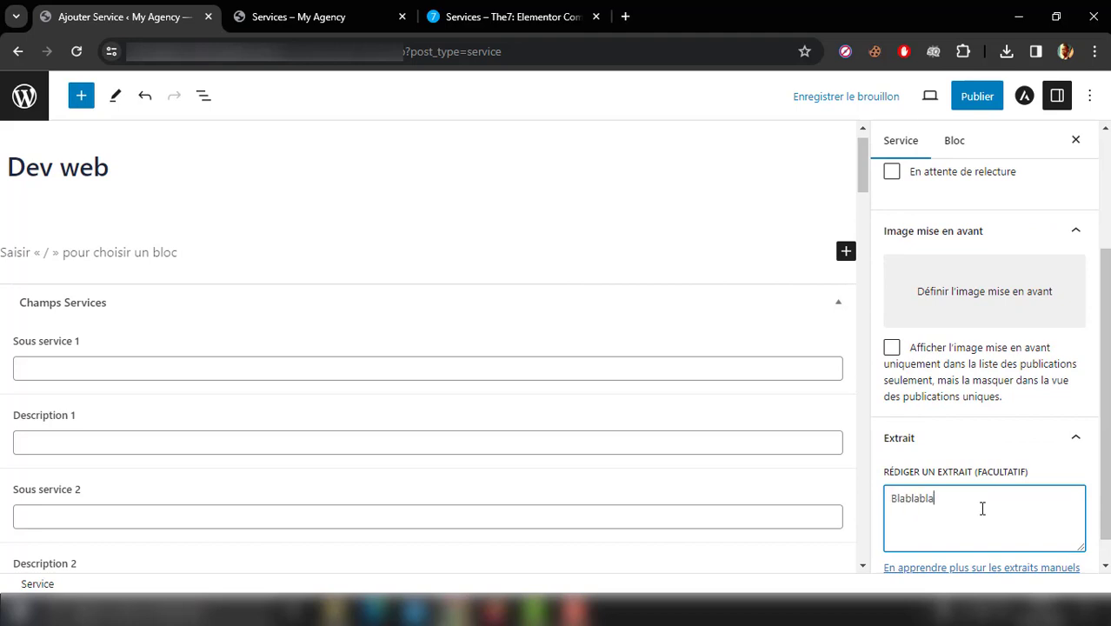
click(966, 290)
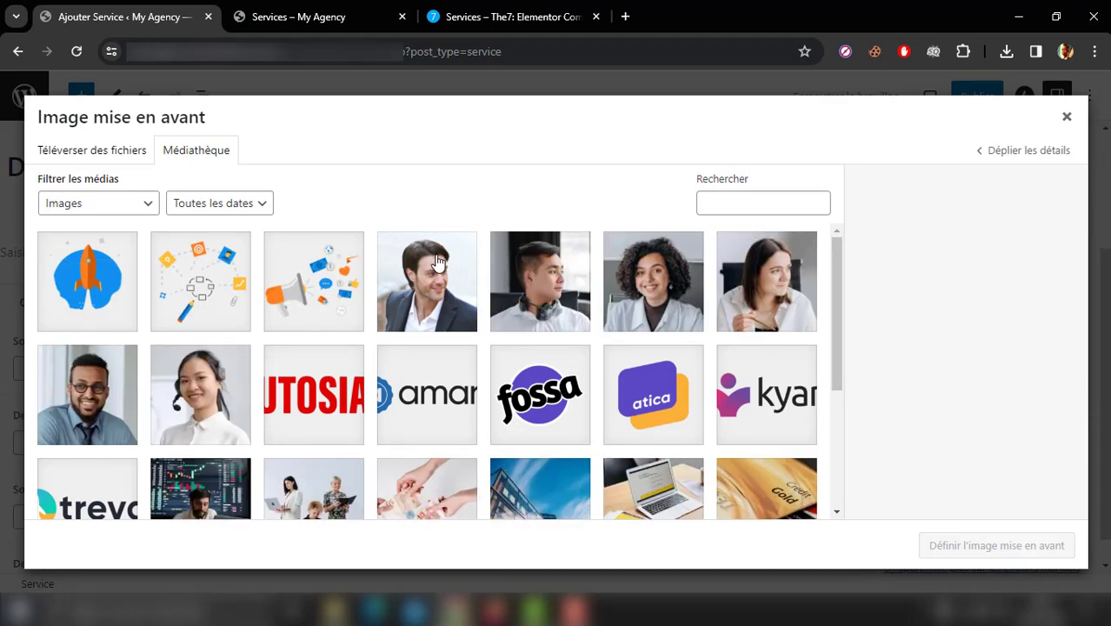
click(526, 407)
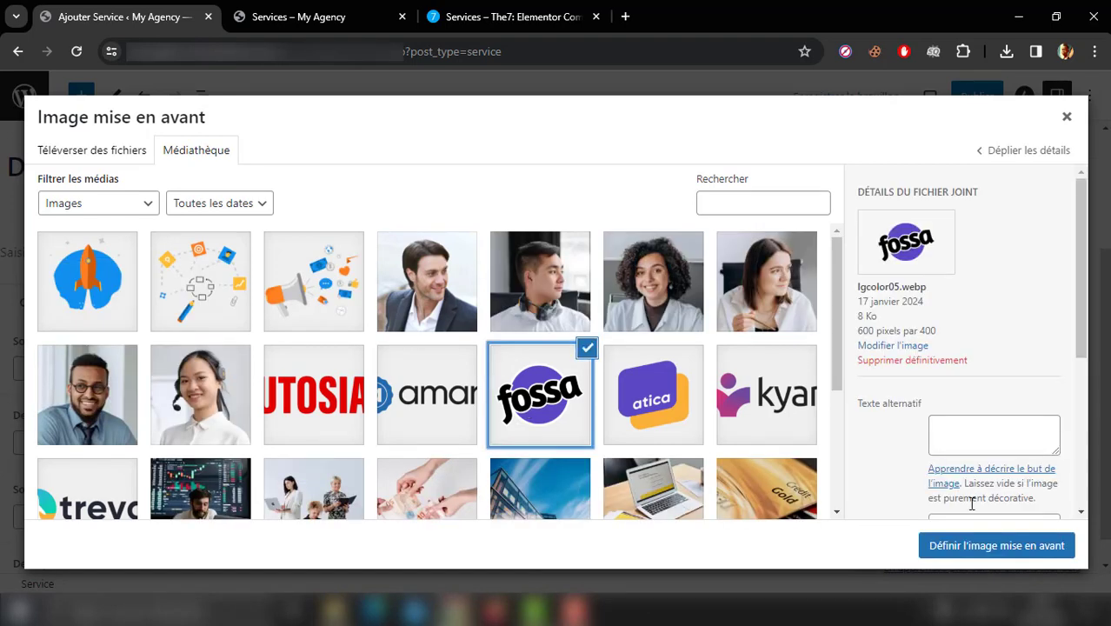
click(982, 550)
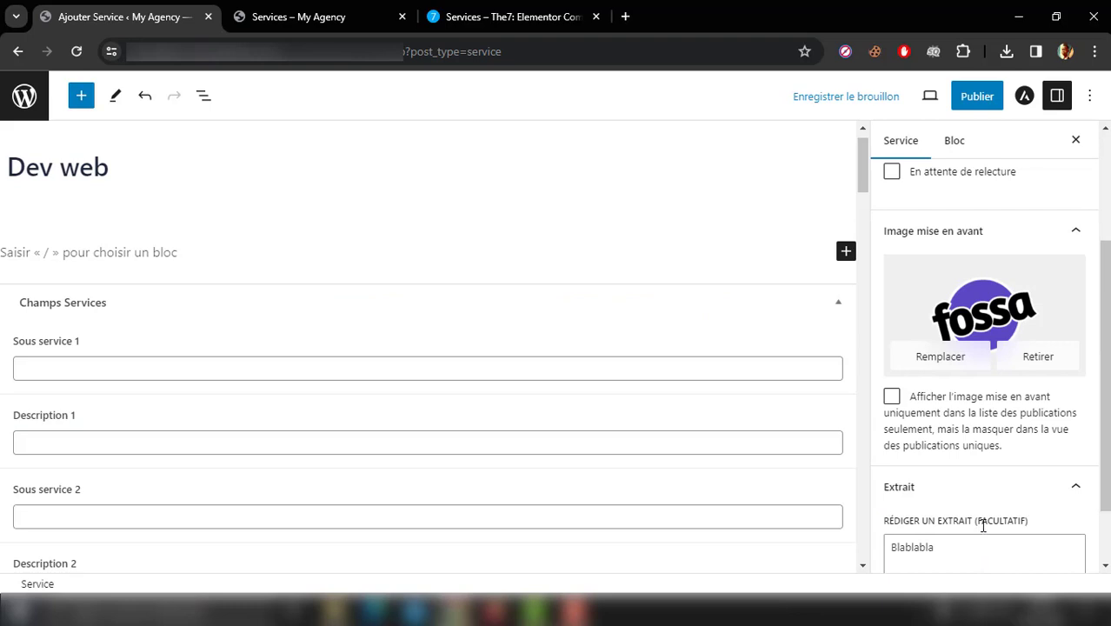
Step: Try to publish the Dev web service with public visibility and immediate release
click(979, 99)
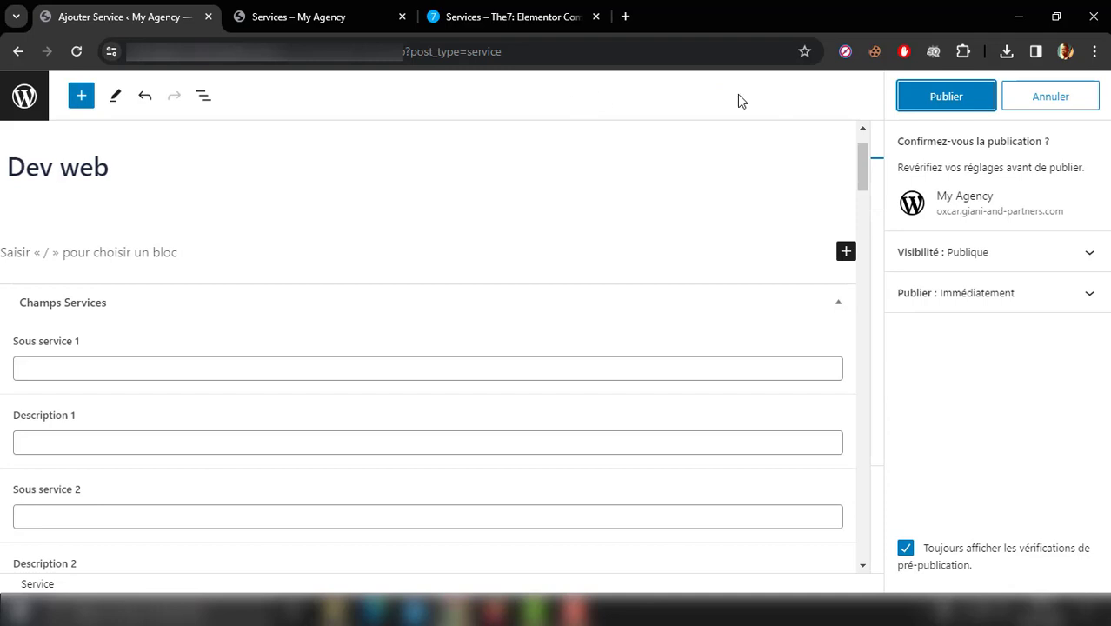
click(936, 105)
drag(866, 173, 845, 248)
Step: Fill in Plan 1 of the Dev web service with name 5847, currency 65 and price 65
click(448, 326)
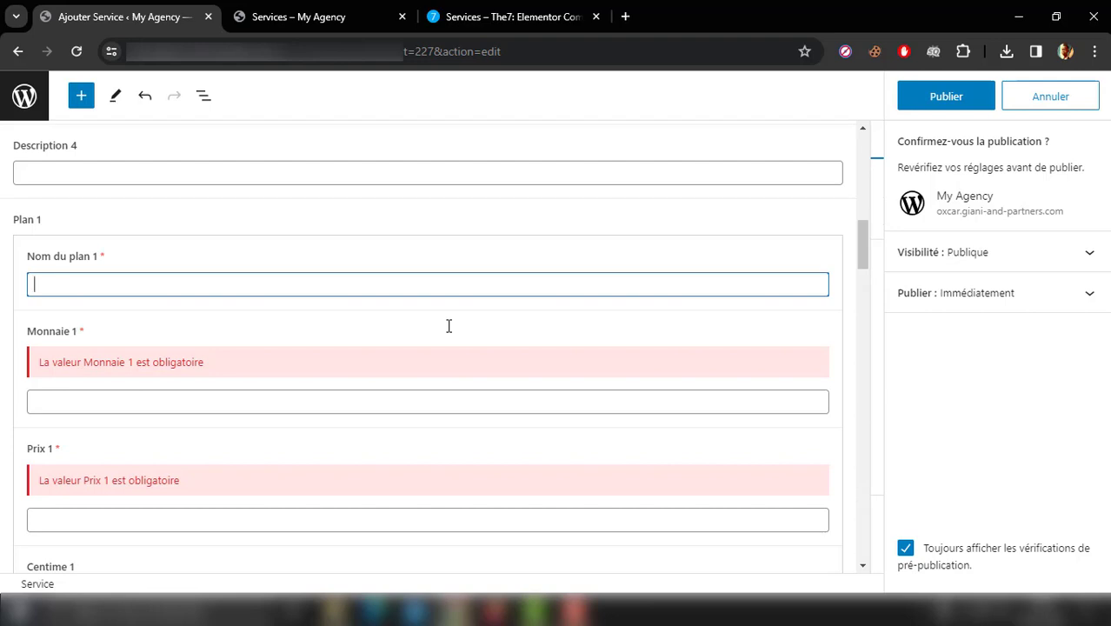
text(5847)
key(Tab)
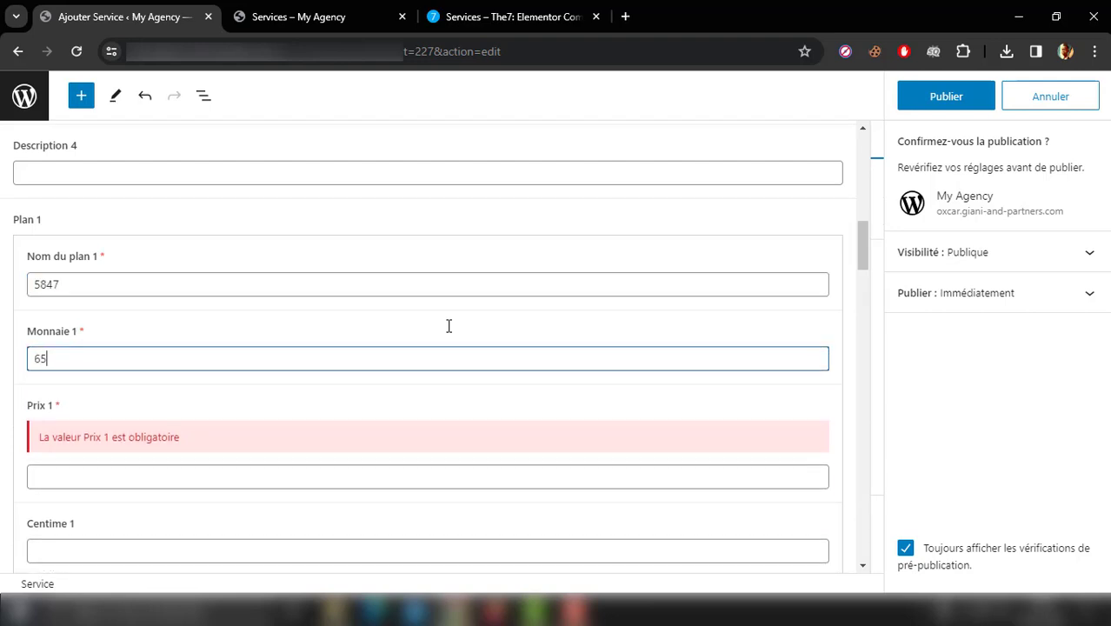
key(Tab)
text(65)
key(Tab)
Step: Set Plan 1's season to 54 and enter 8965 as its features
key(Tab)
key(Tab)
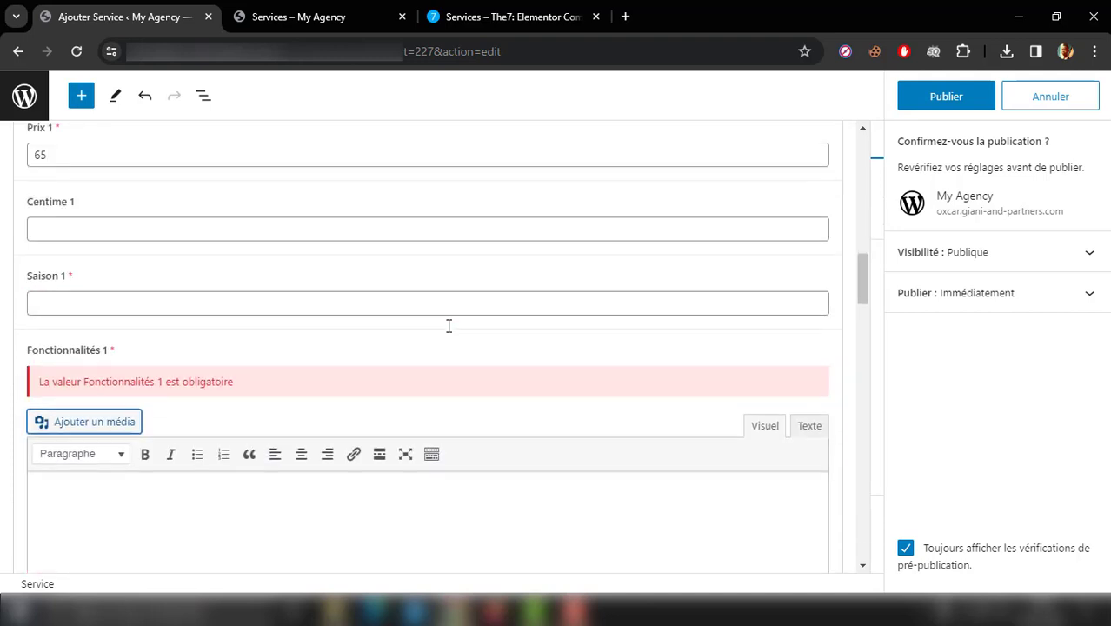
click(377, 298)
text(54)
key(Tab)
key(Tab)
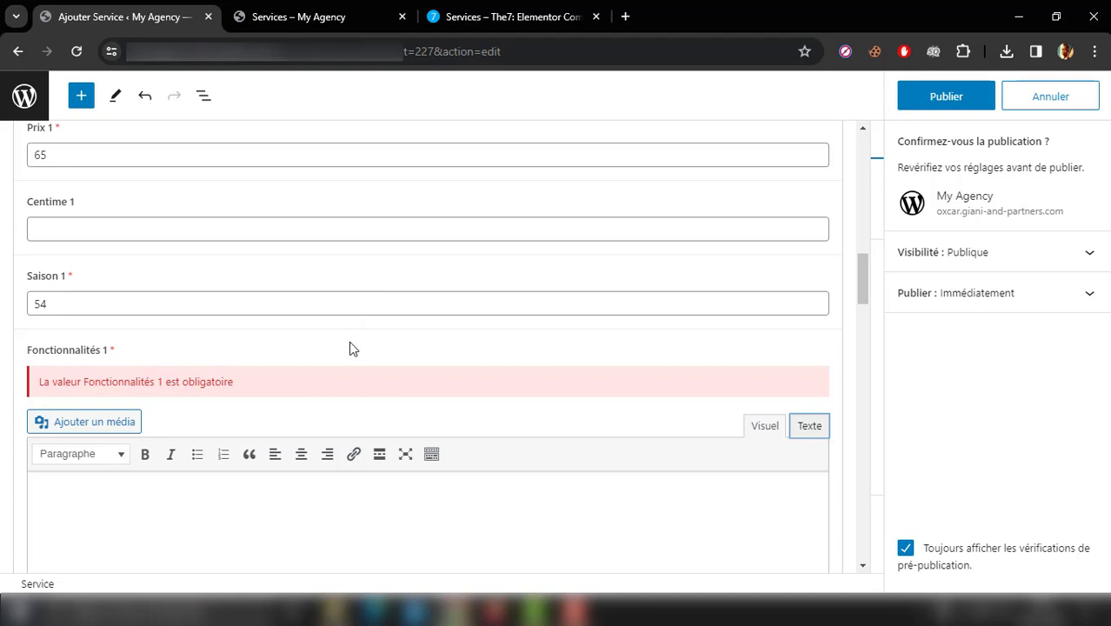
click(249, 496)
text(8965)
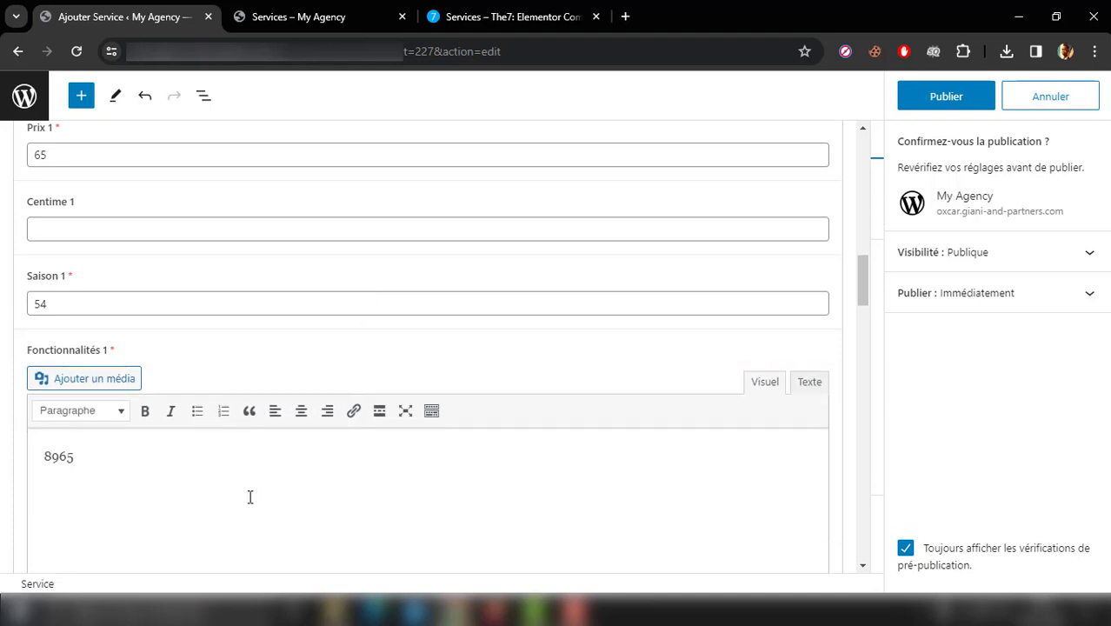
Step: Fill in Plan 2 with name 685, currency 65, price 65 and season 6552
drag(862, 283, 863, 346)
click(682, 447)
text(685)
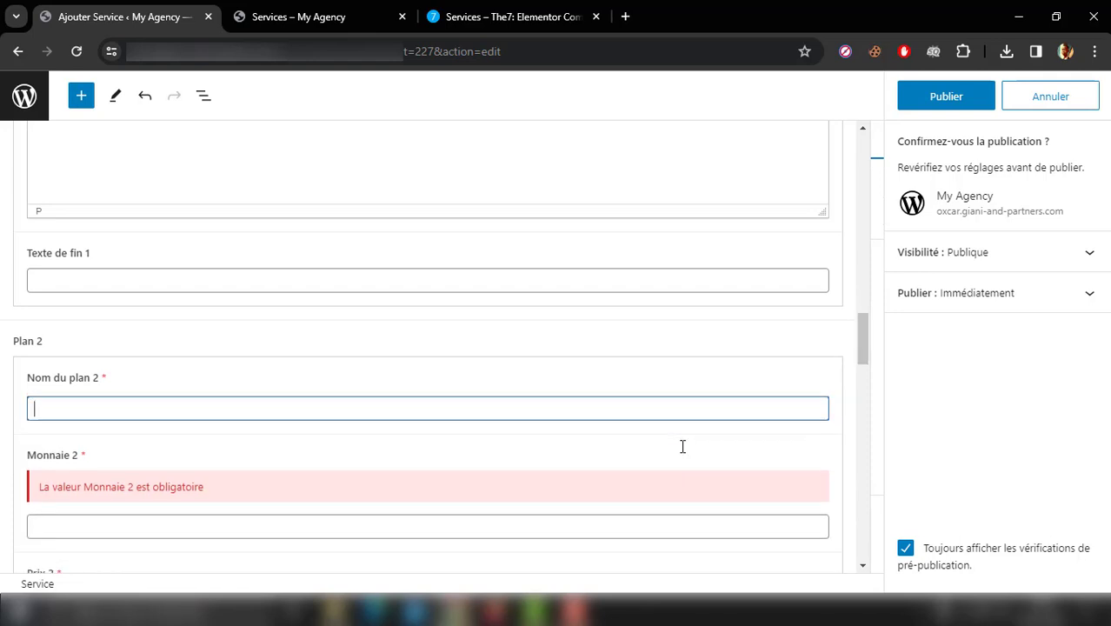
key(Tab)
text(65)
key(Tab)
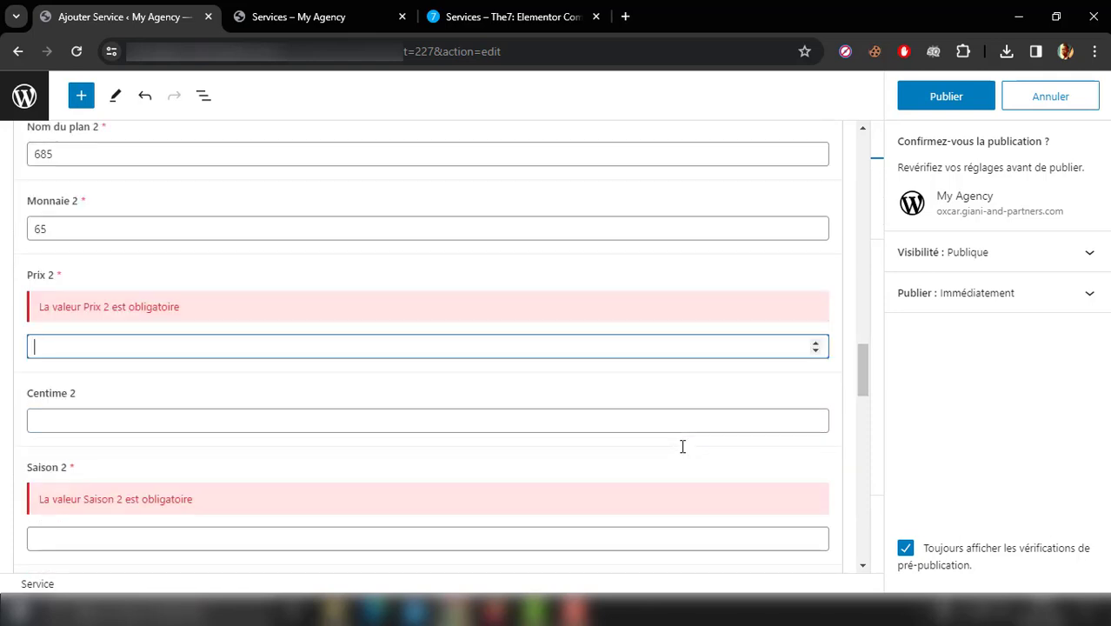
text(65)
click(592, 493)
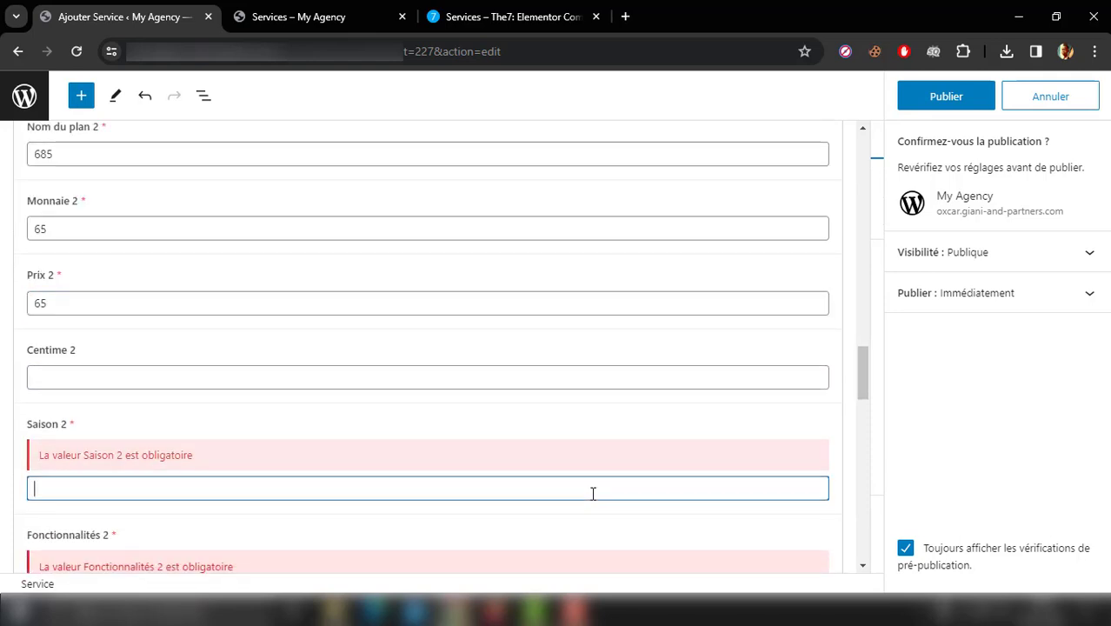
text(6552)
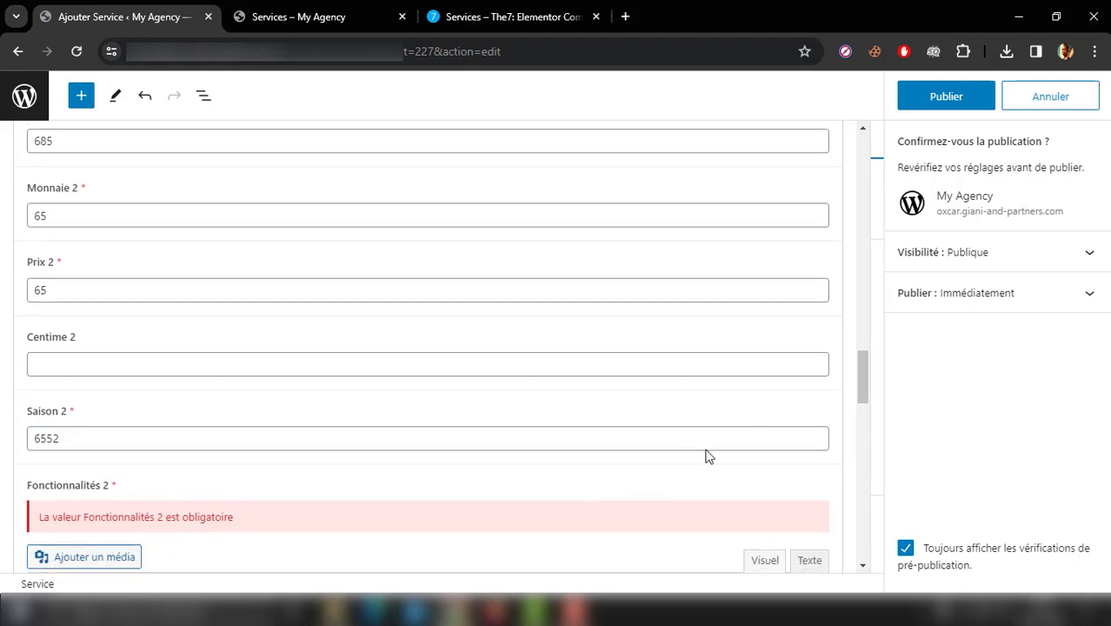
Step: Enter 5421 as Plan 2's features and publish the Dev web service
drag(863, 385, 864, 421)
click(694, 409)
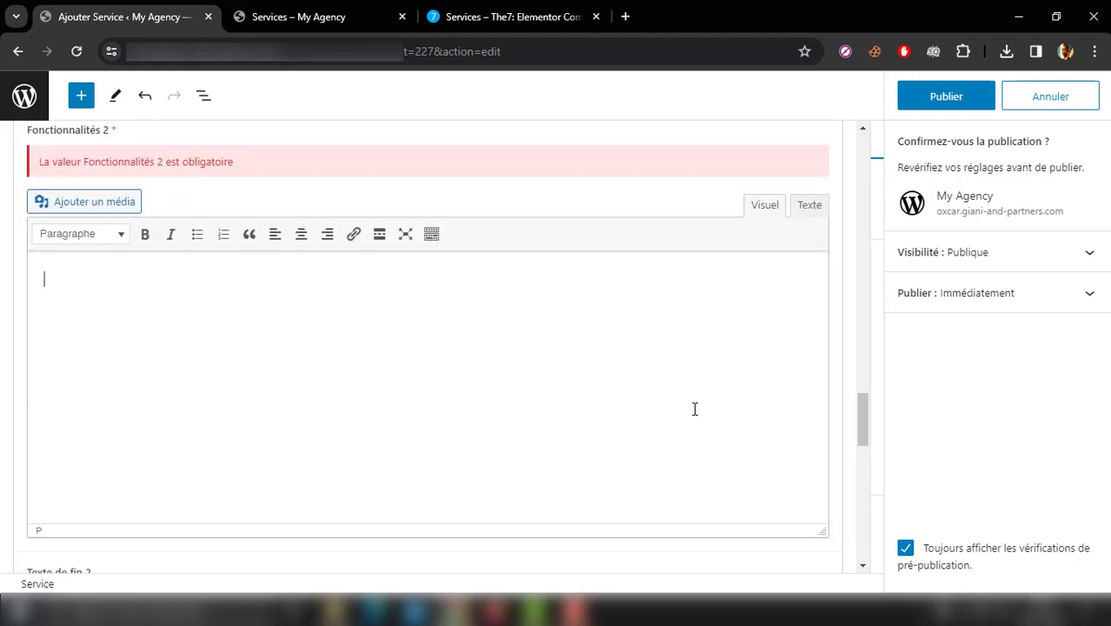
text(5421)
scroll(694, 409, down, 1)
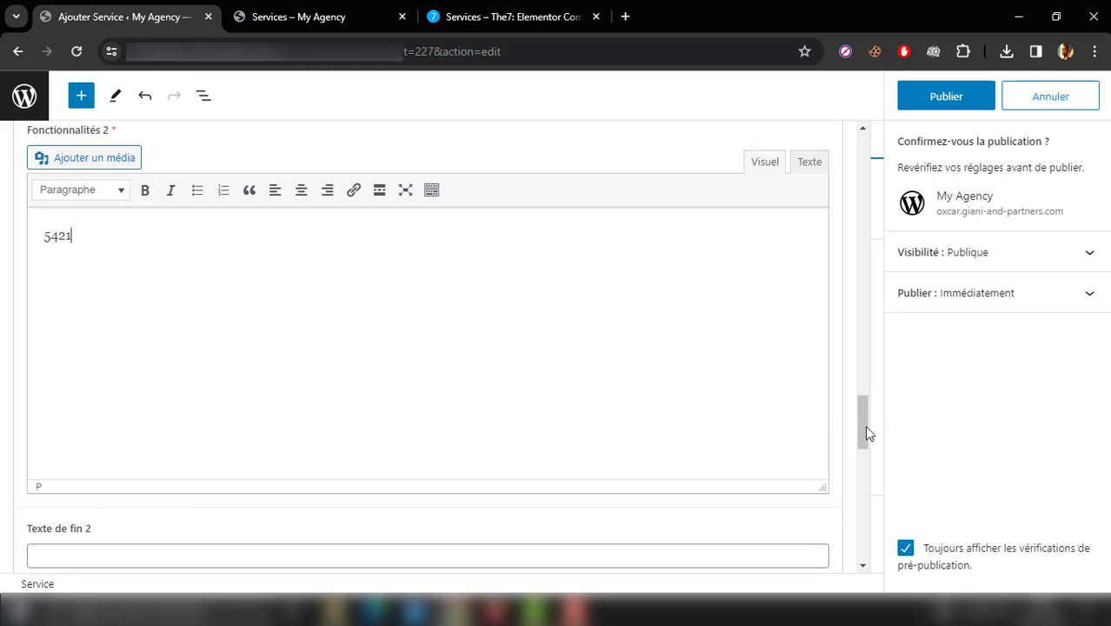
drag(864, 426, 863, 546)
click(939, 97)
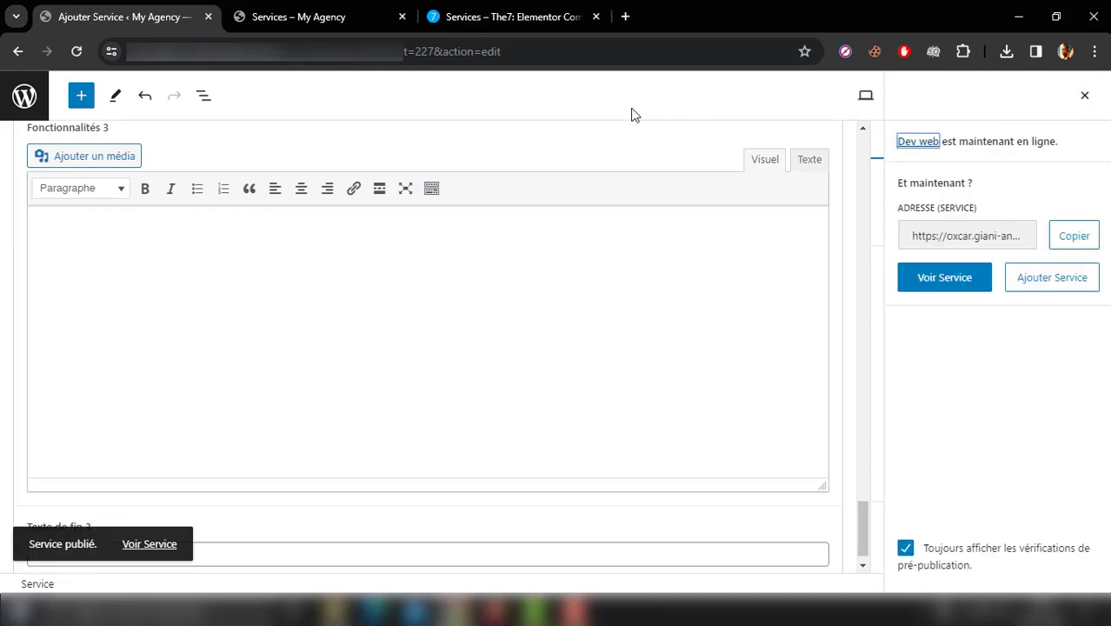
Step: Reload the live Services page and examine the Dev web card's image, title, excerpt and details link
click(389, 17)
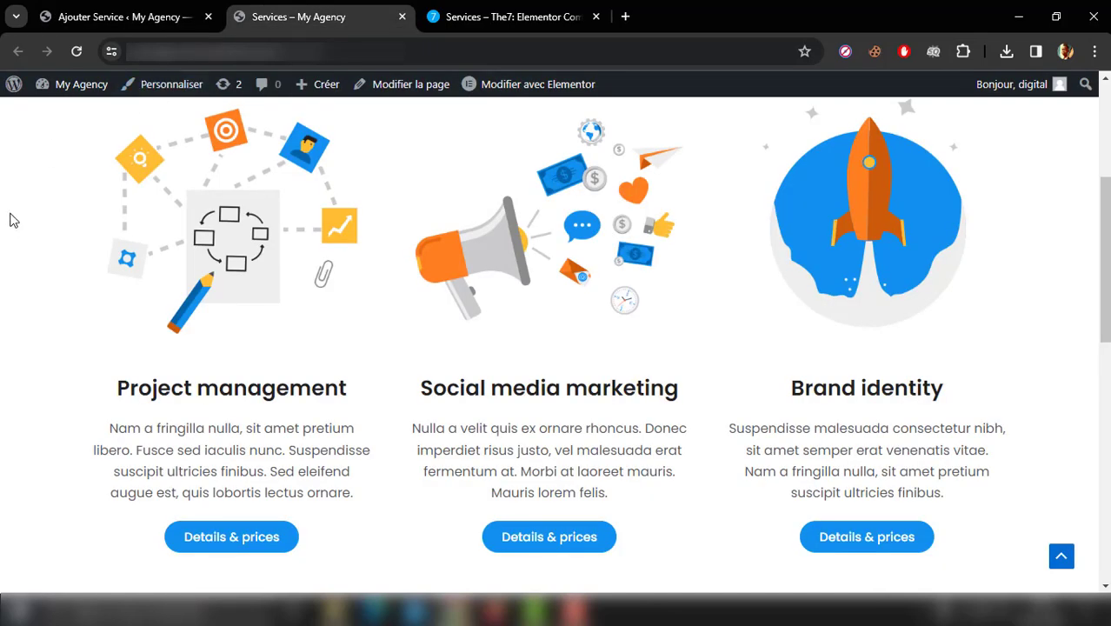
scroll(11, 220, up, 3)
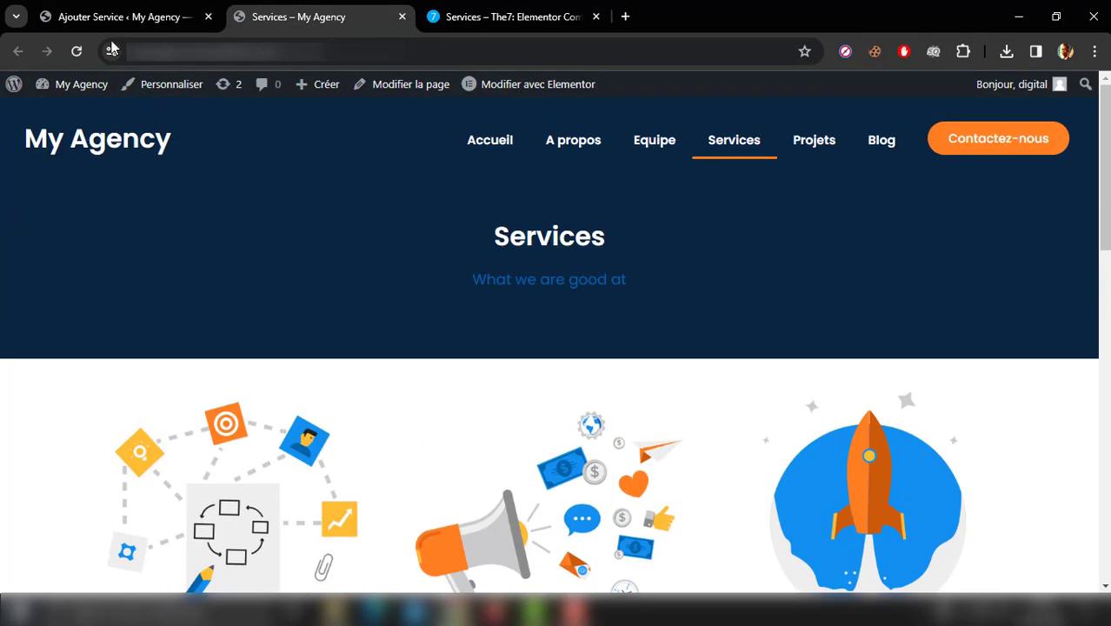
click(76, 51)
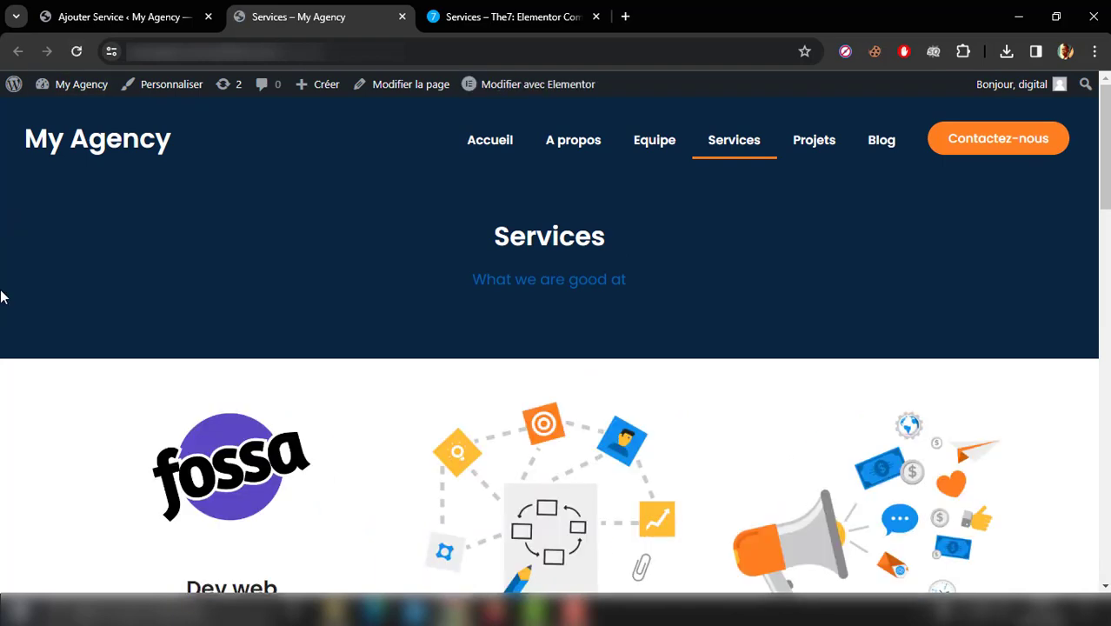
scroll(2, 296, down, 4)
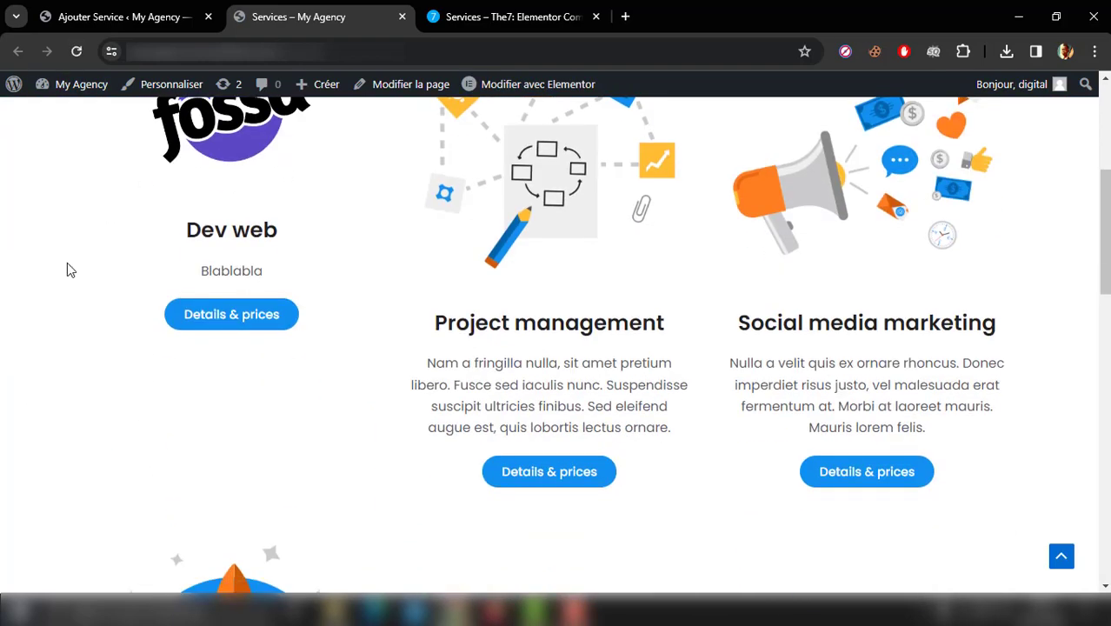
scroll(82, 301, up, 2)
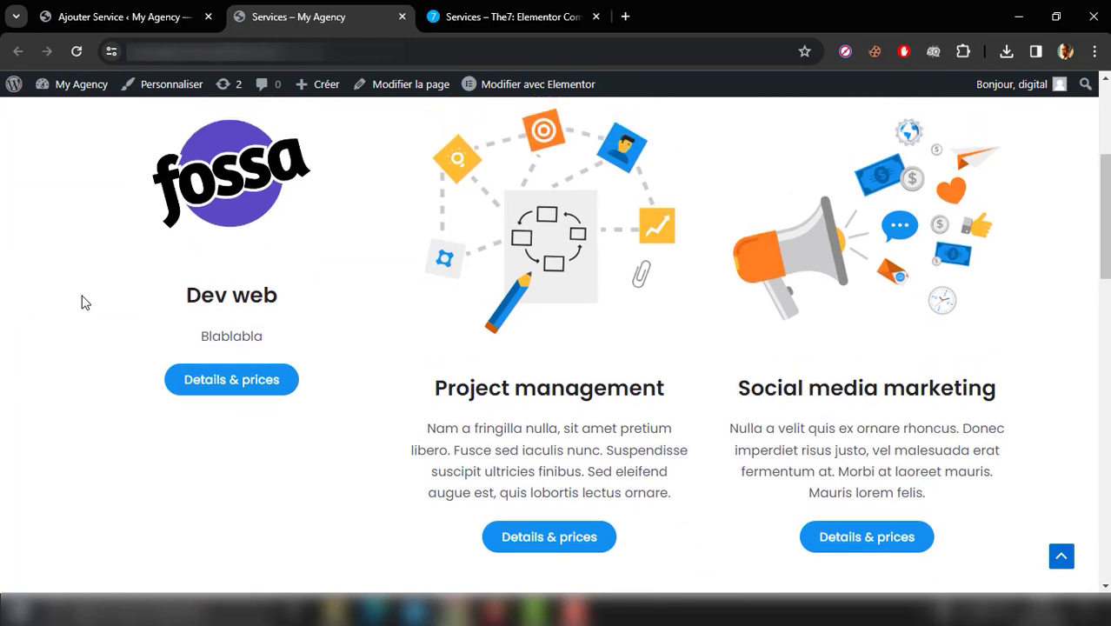
scroll(81, 301, up, 1)
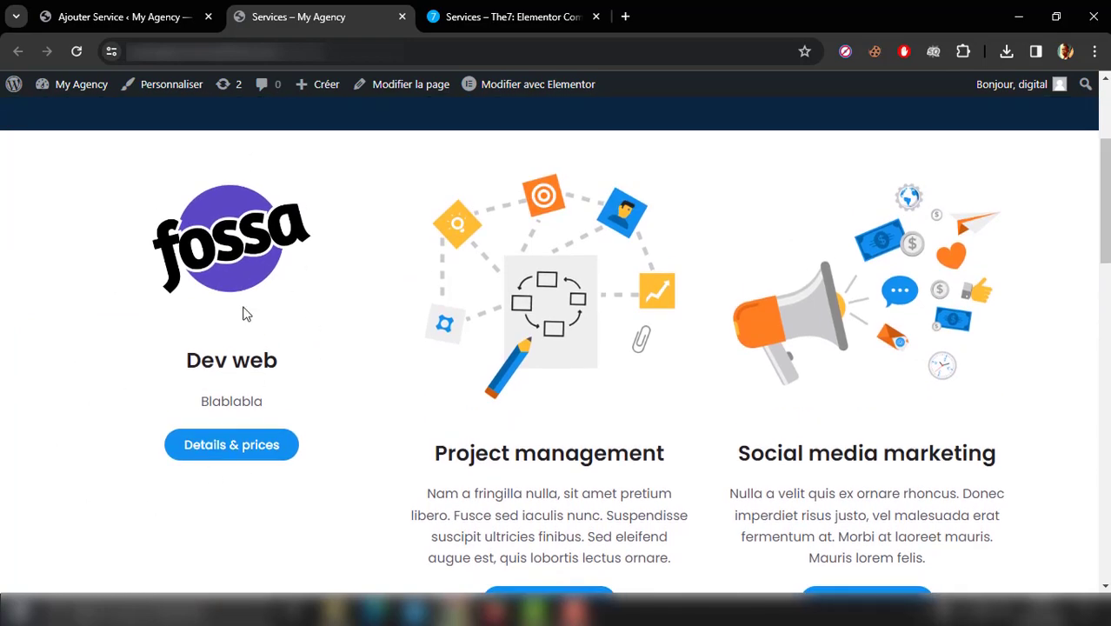
scroll(234, 224, up, 3)
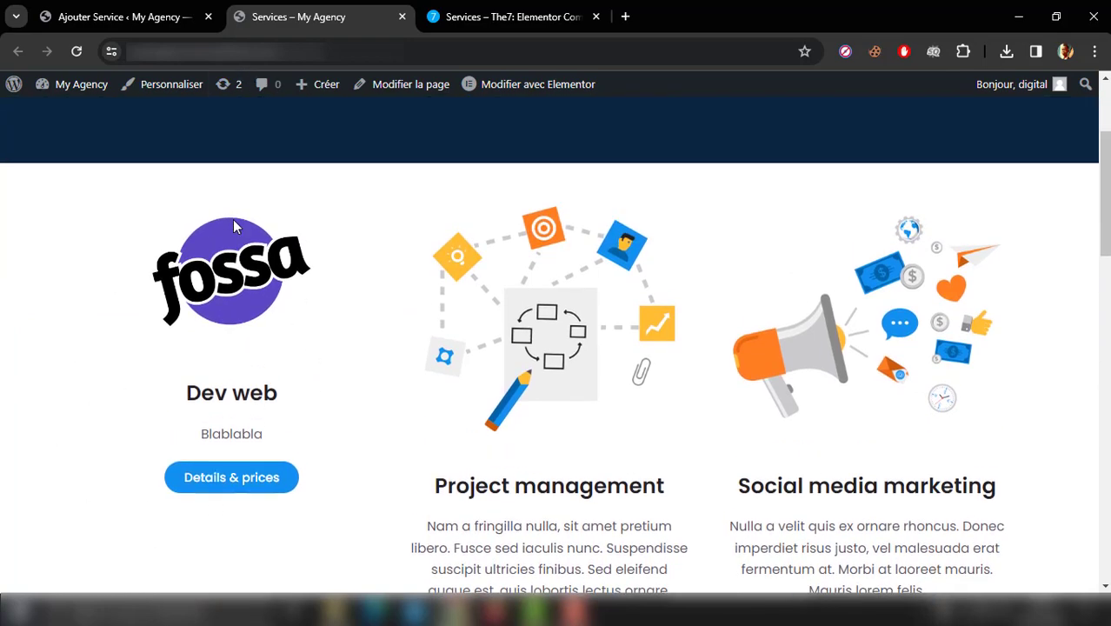
scroll(233, 226, down, 2)
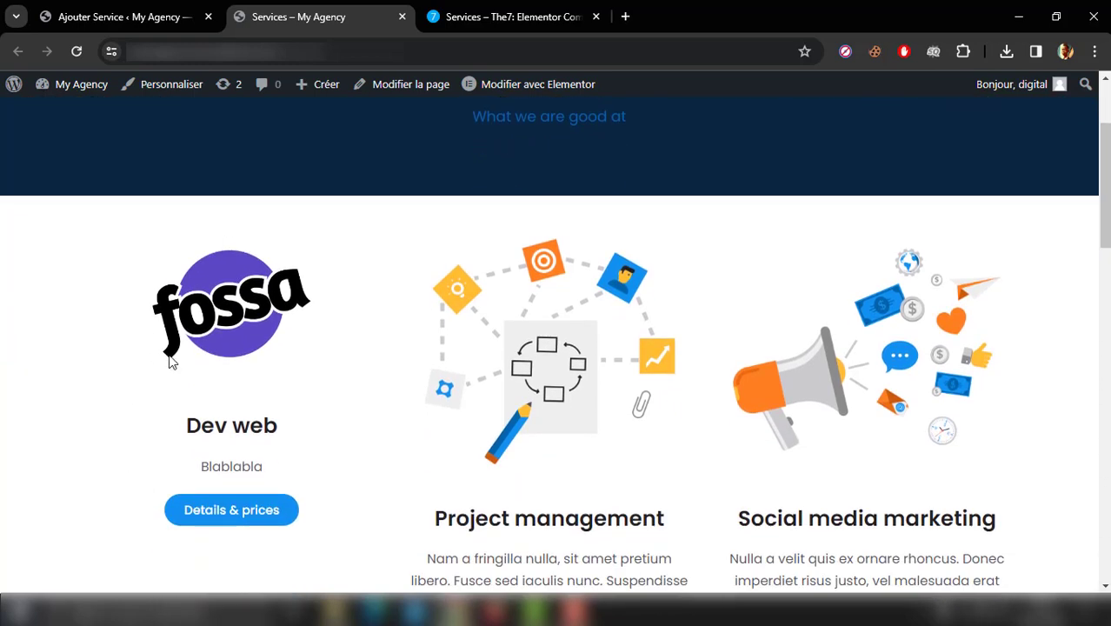
scroll(170, 361, down, 3)
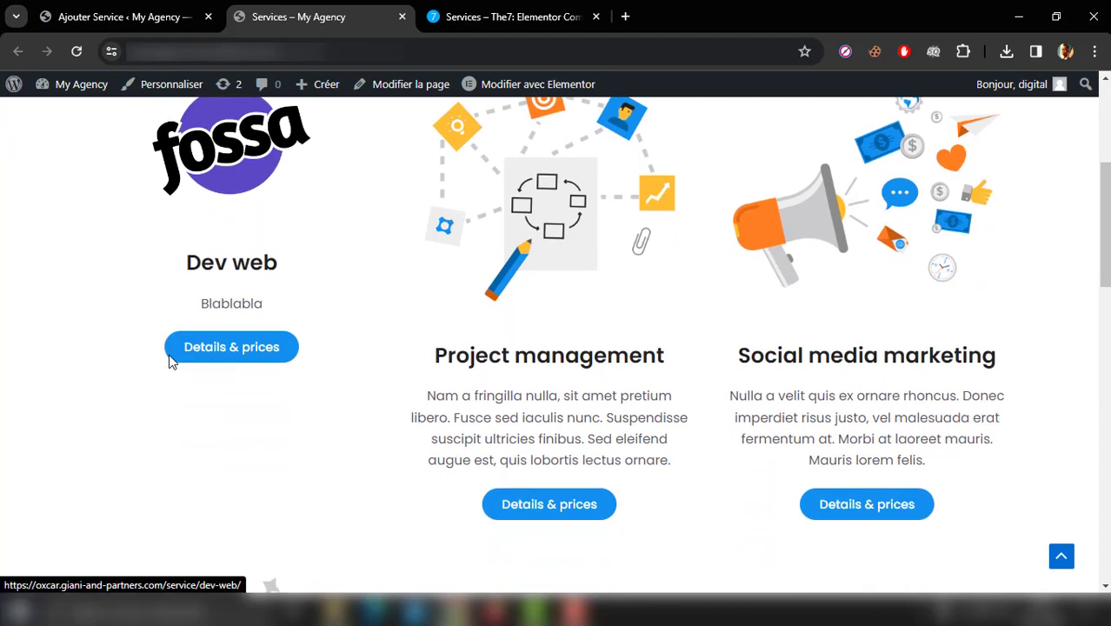
scroll(171, 362, up, 5)
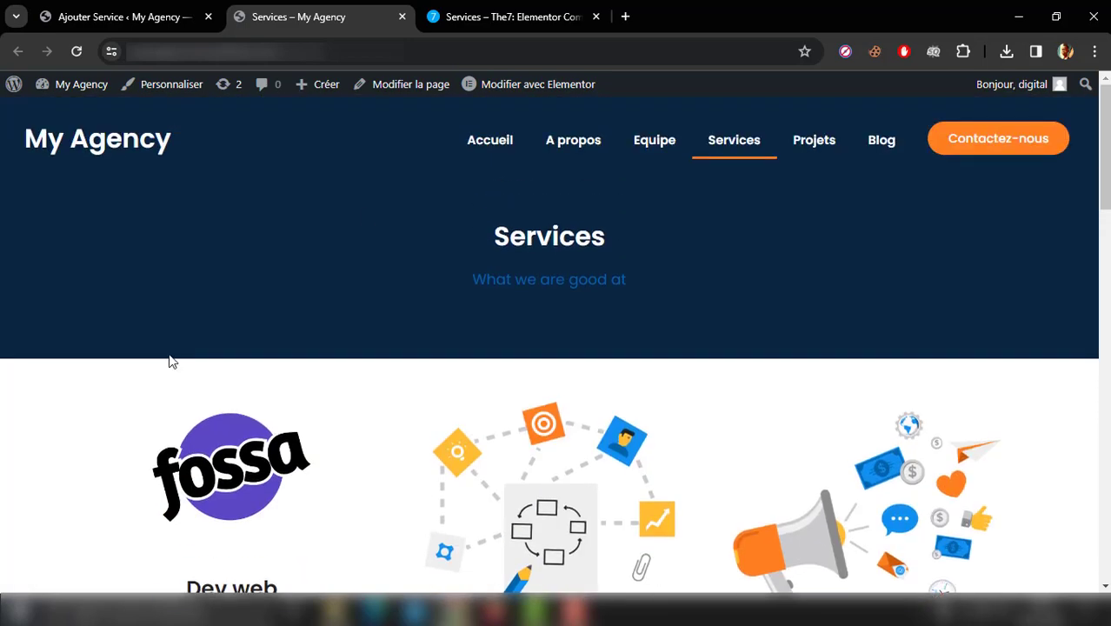
Step: Open the site's home page and examine the Dev web card in its Services section
click(498, 143)
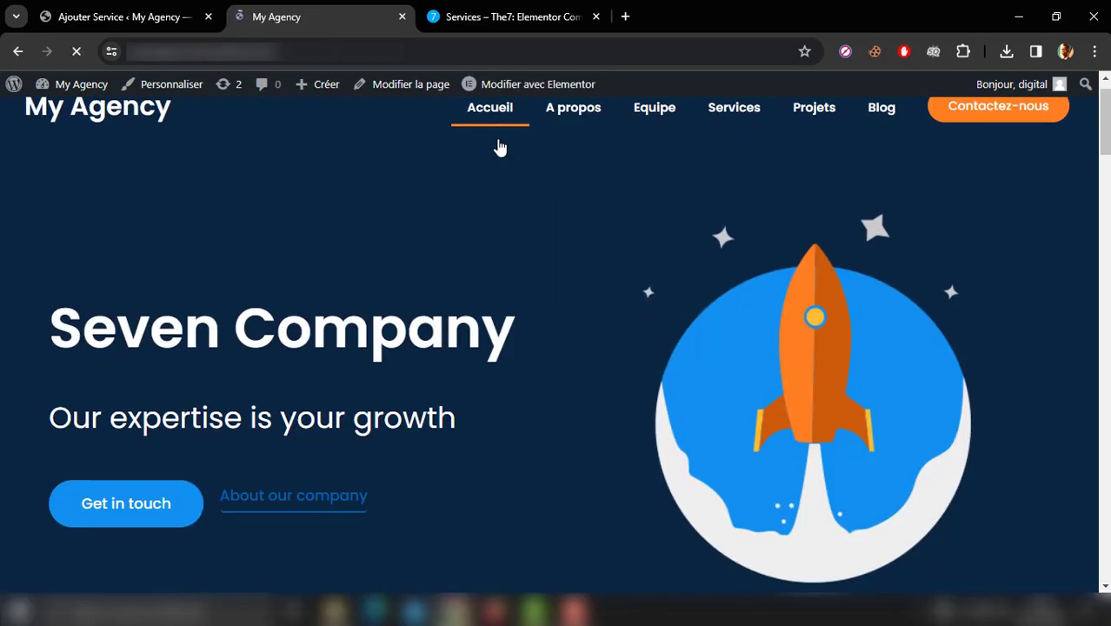
scroll(500, 148, down, 8)
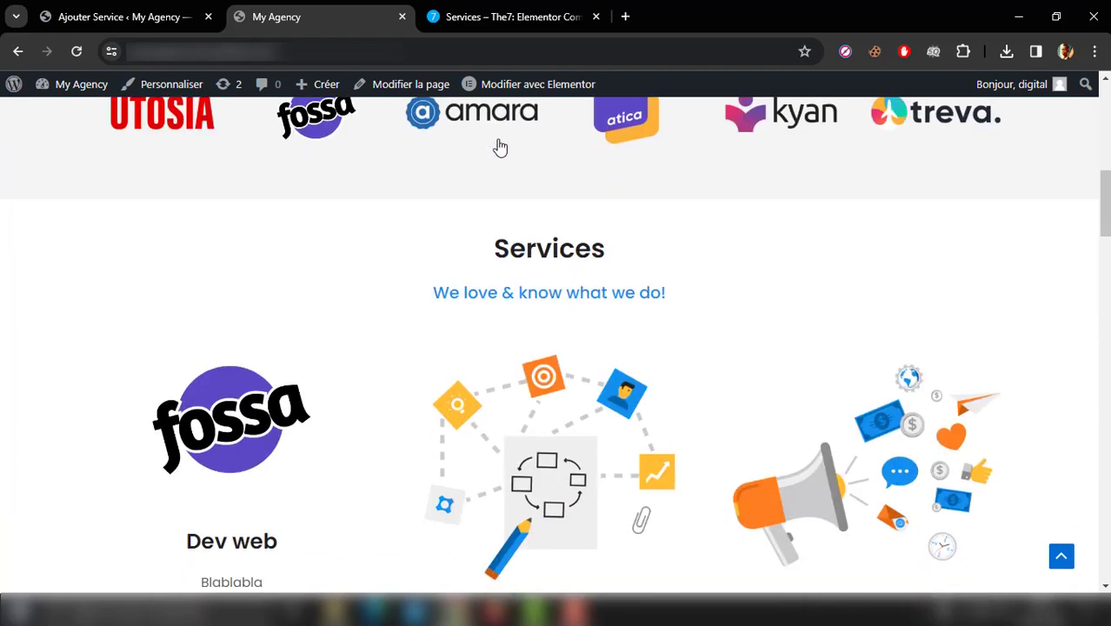
scroll(500, 148, down, 2)
scroll(276, 302, down, 5)
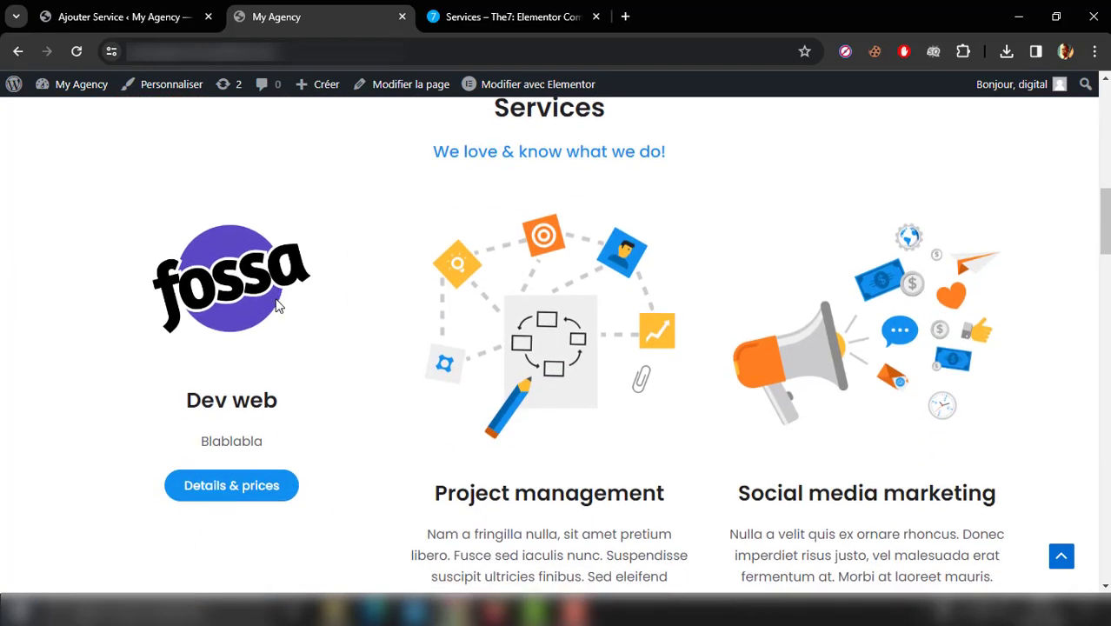
scroll(276, 305, up, 4)
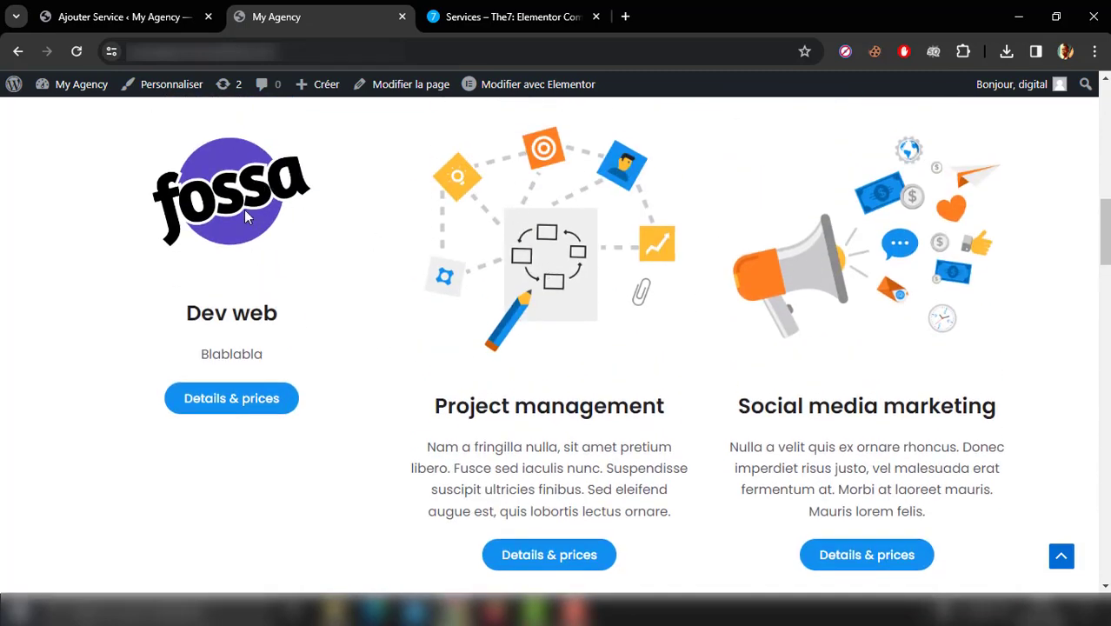
scroll(224, 255, up, 1)
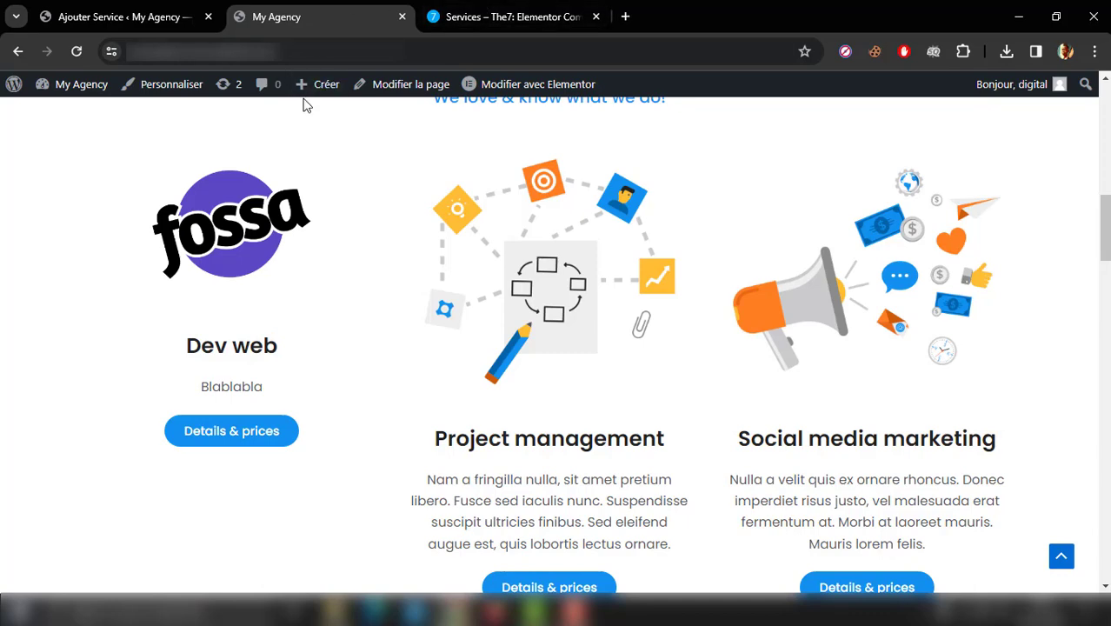
scroll(305, 105, up, 2)
scroll(305, 104, up, 8)
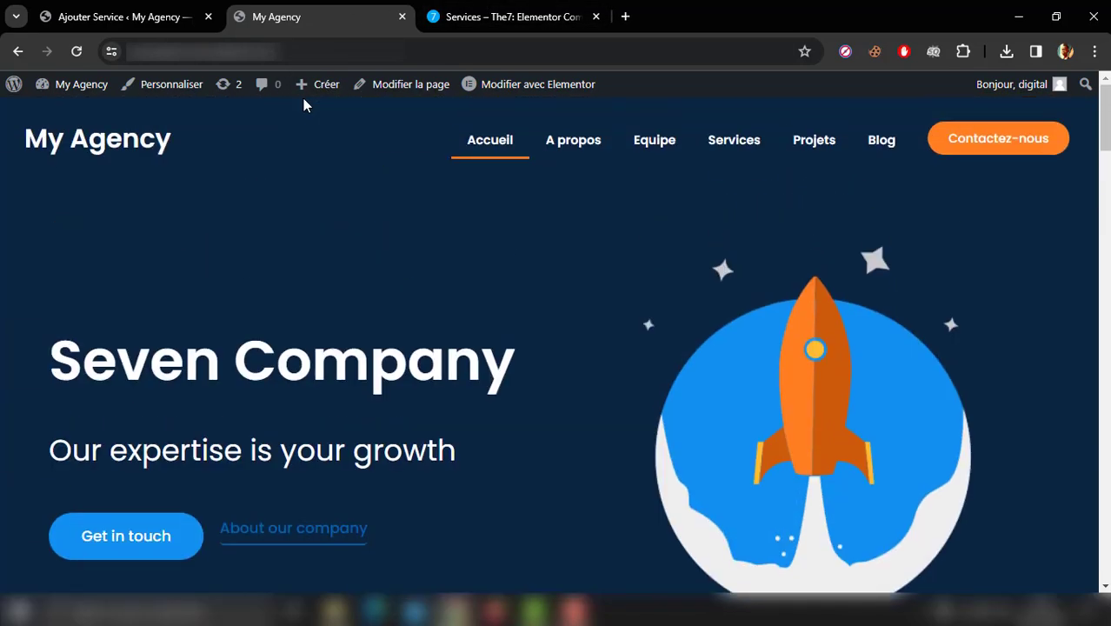
Step: Go back to the live Services page and examine how the service cards are laid out across the rows
click(714, 146)
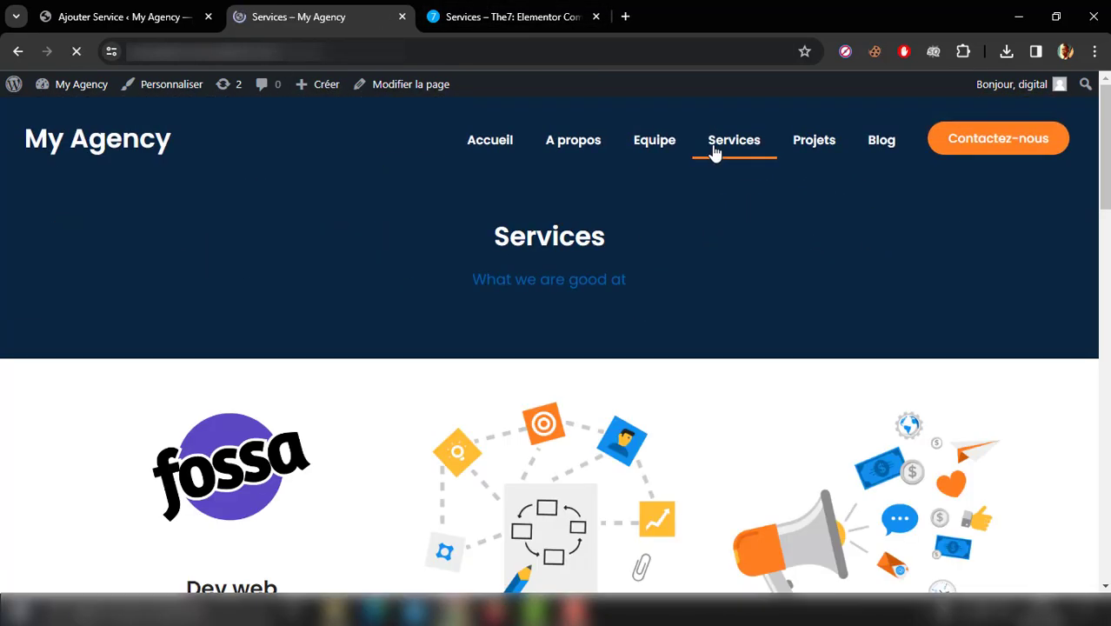
scroll(715, 153, down, 7)
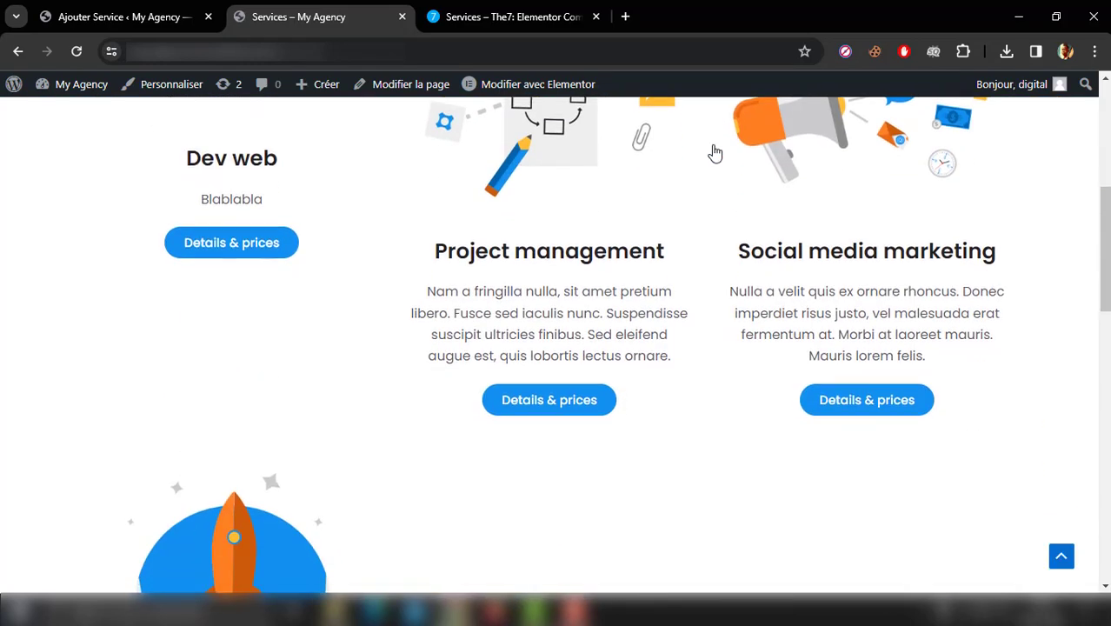
scroll(714, 153, down, 2)
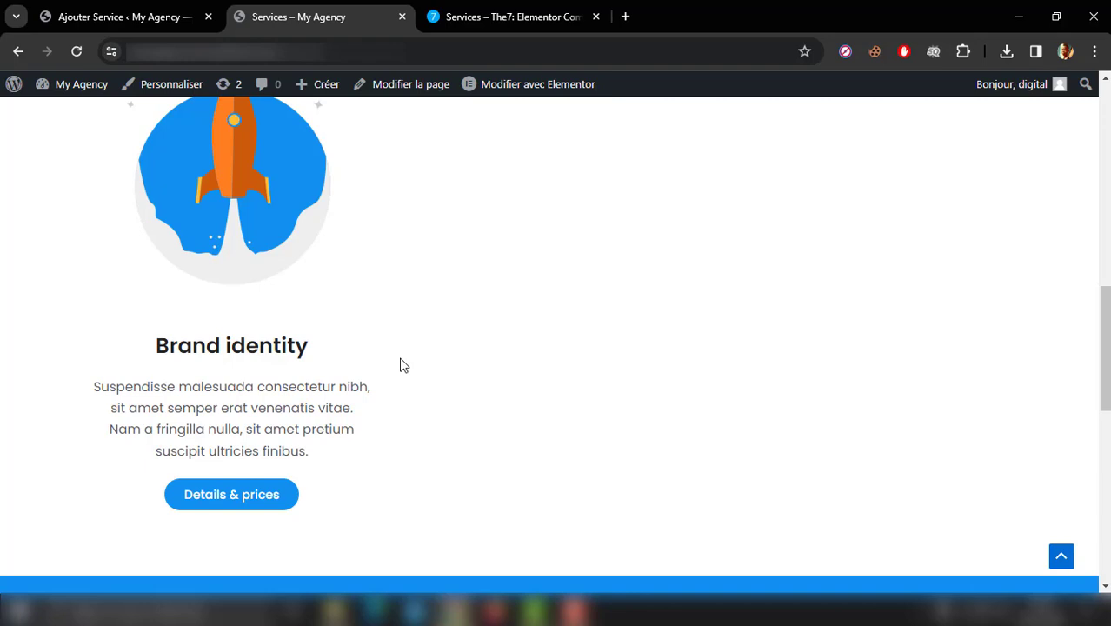
scroll(400, 365, up, 6)
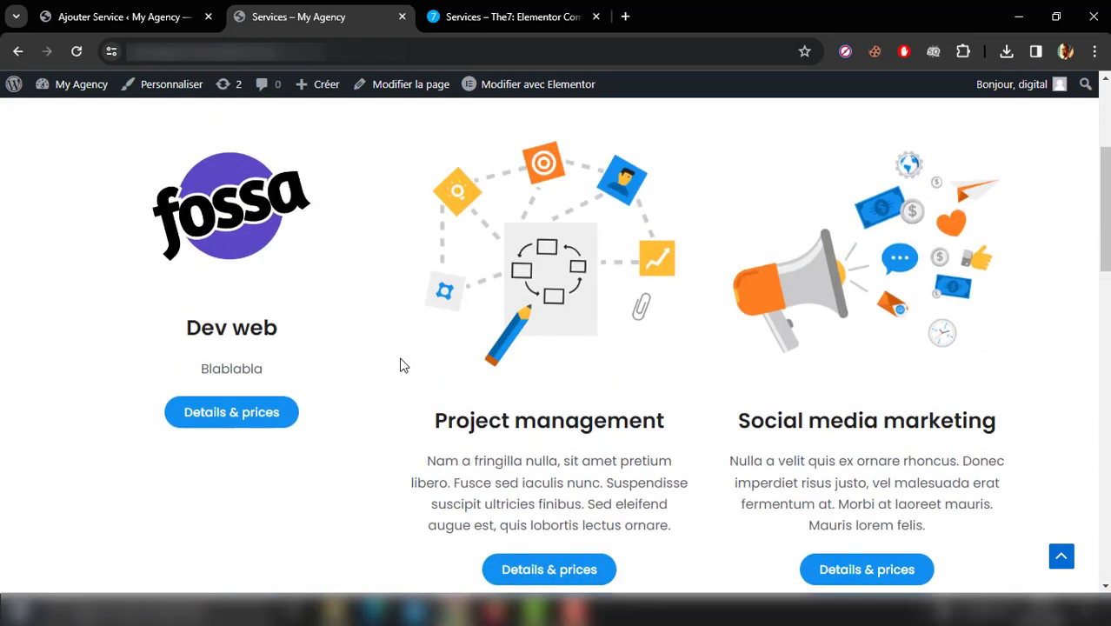
Step: Leave the Dev web service editor and return to the admin list of all services
click(130, 17)
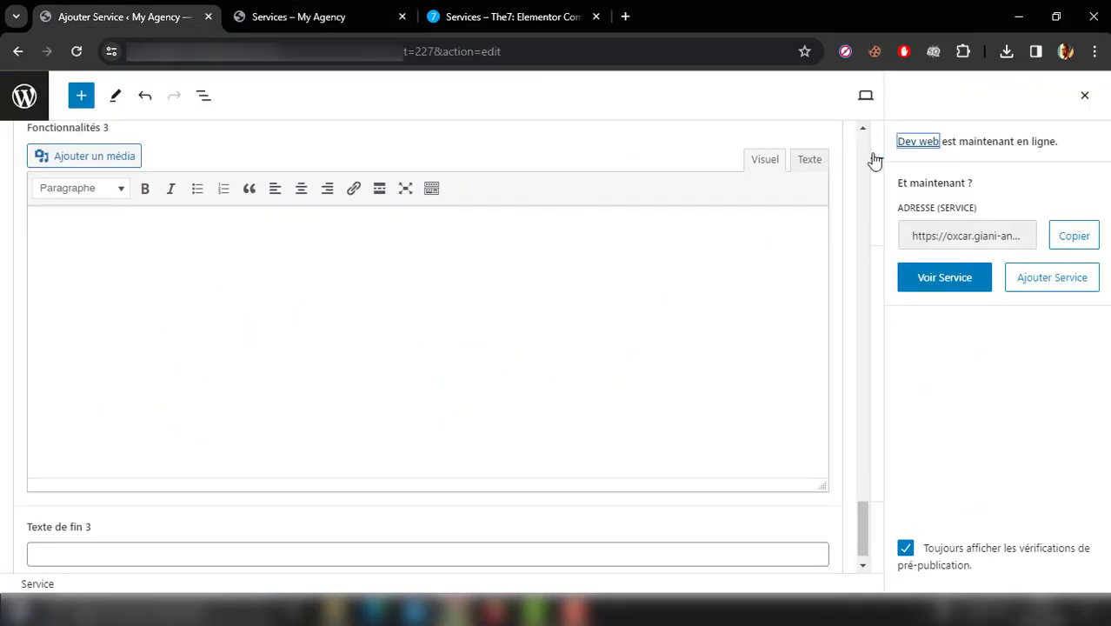
scroll(861, 152, up, 15)
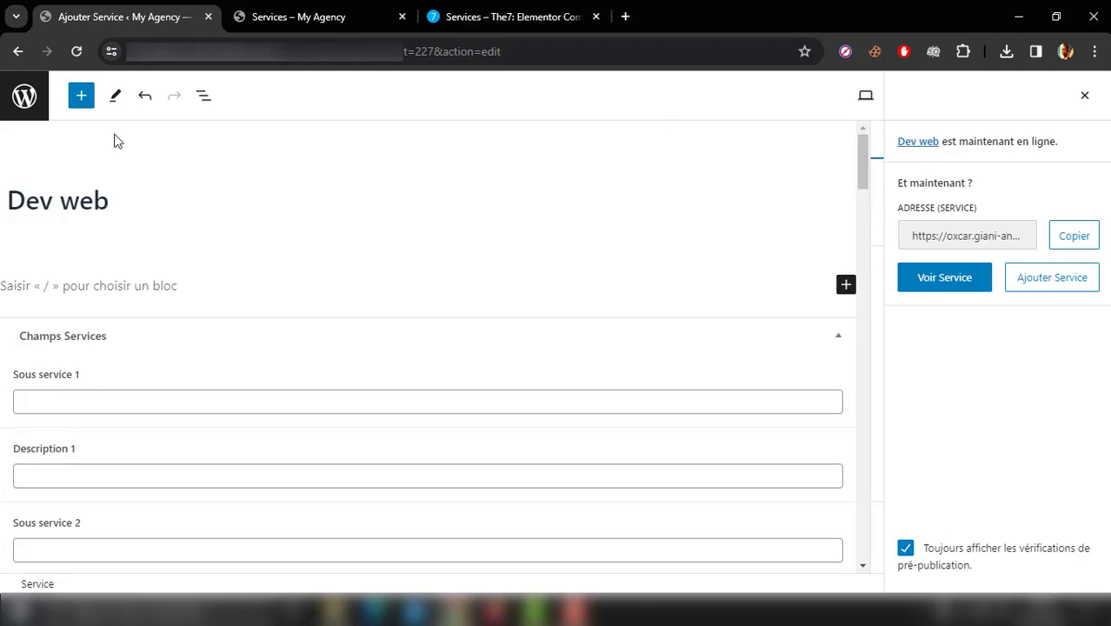
click(21, 97)
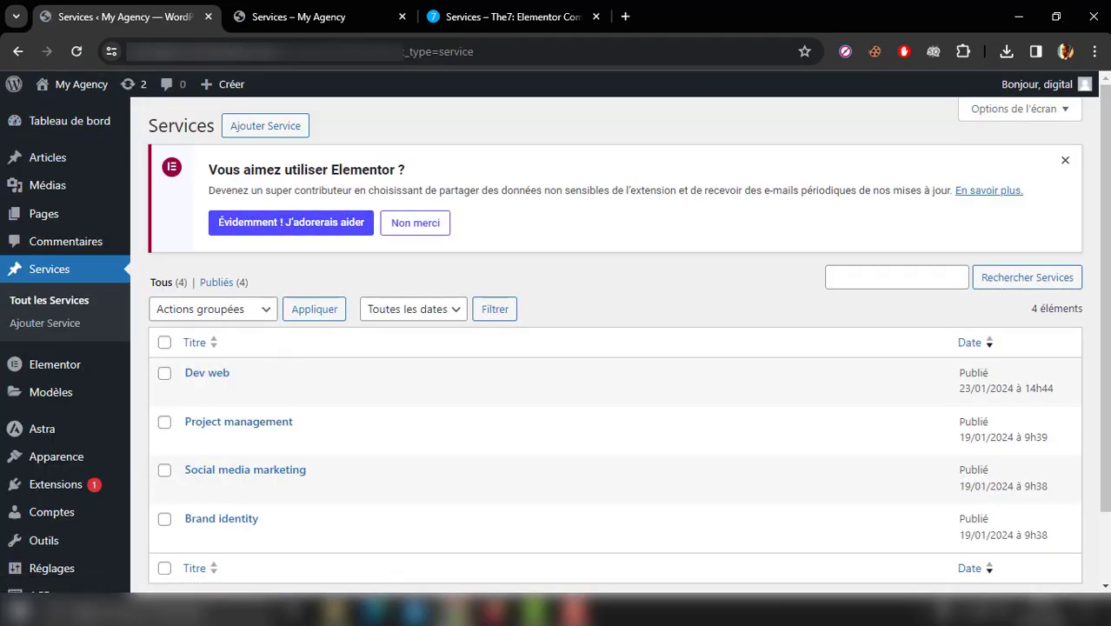
Step: Move the Dev web service to the trash and dismiss the Elementor notice in the services list
click(1065, 161)
click(351, 268)
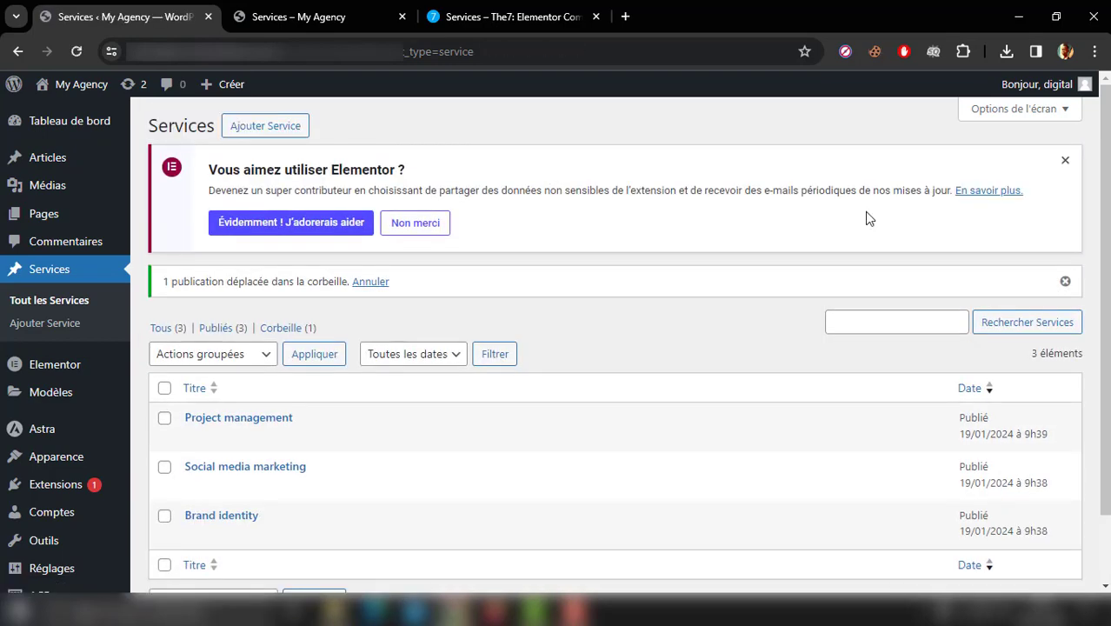
click(1064, 161)
Step: Return to the already loaded live Services page and open the Dev web card's details link
click(324, 9)
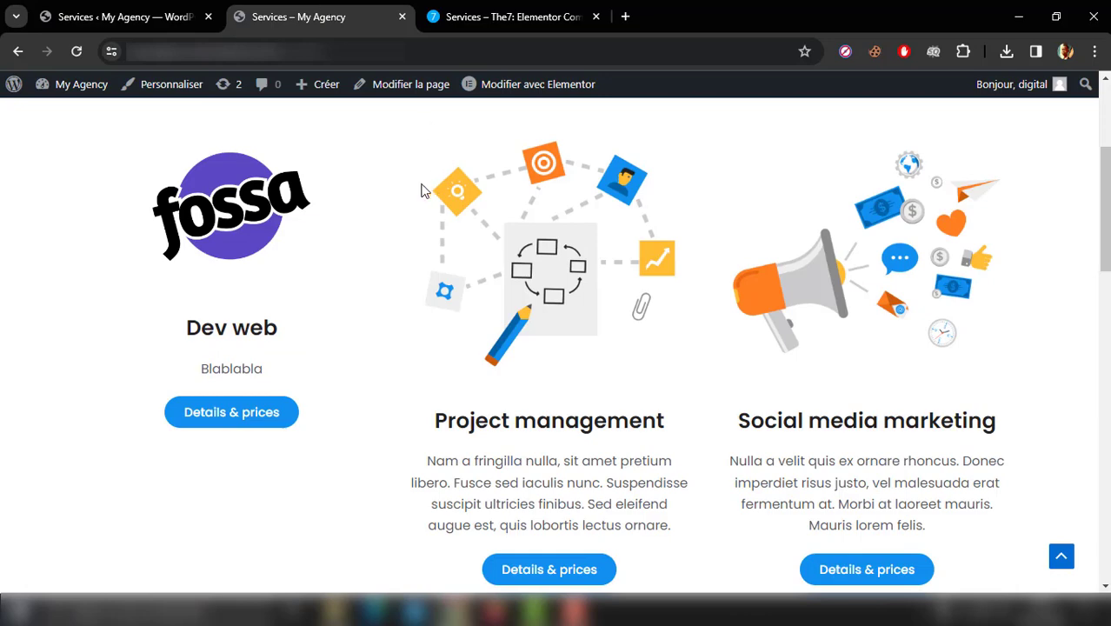
scroll(418, 191, up, 3)
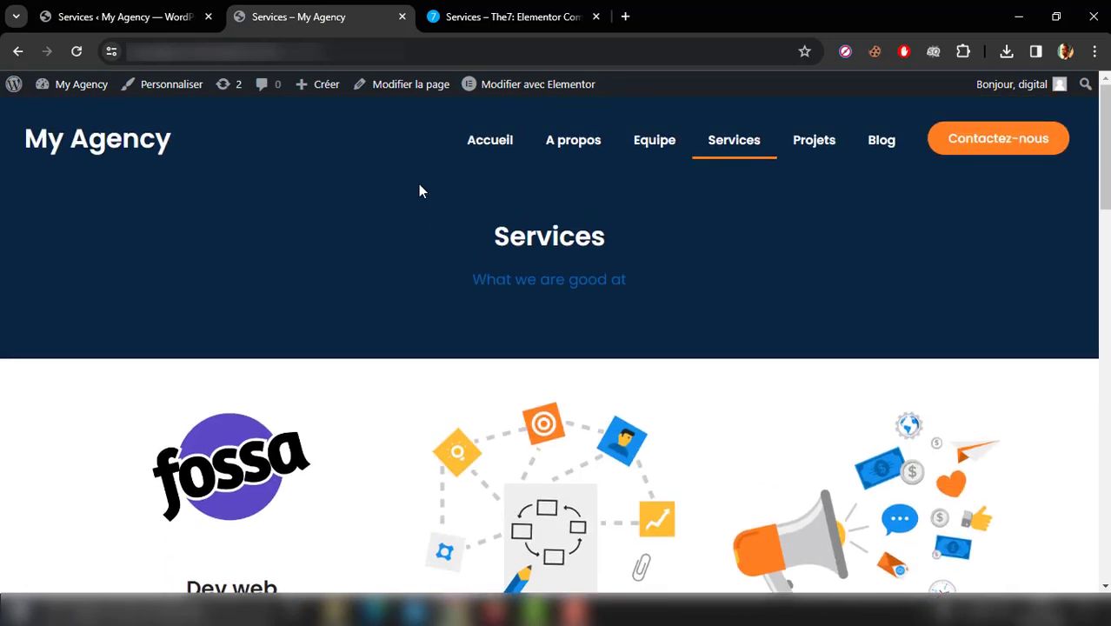
scroll(418, 191, down, 1)
scroll(418, 190, up, 1)
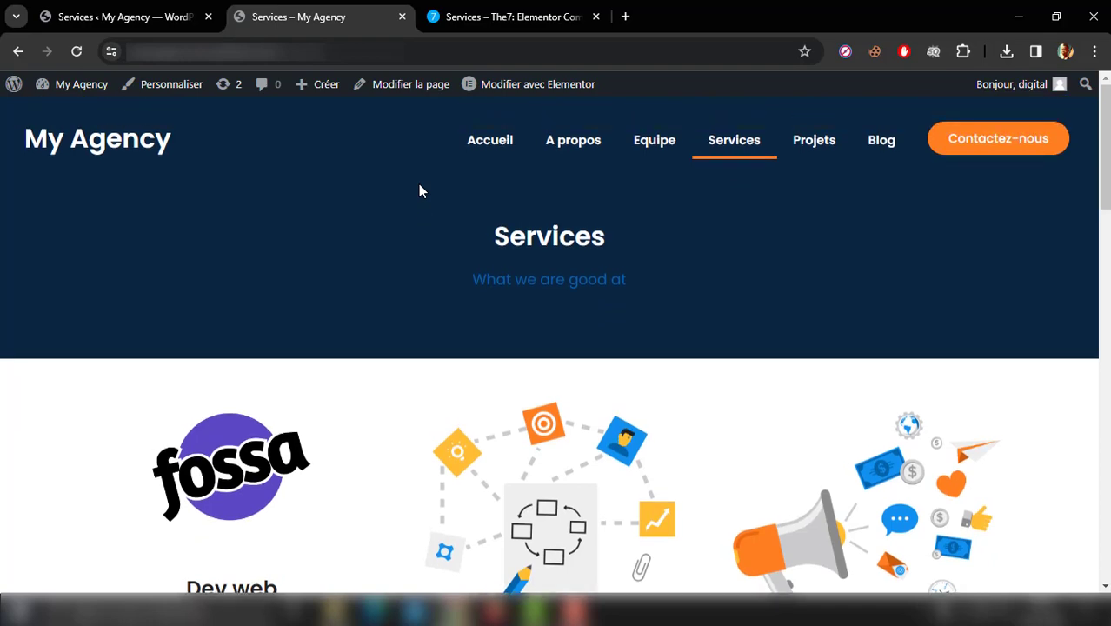
scroll(244, 483, down, 3)
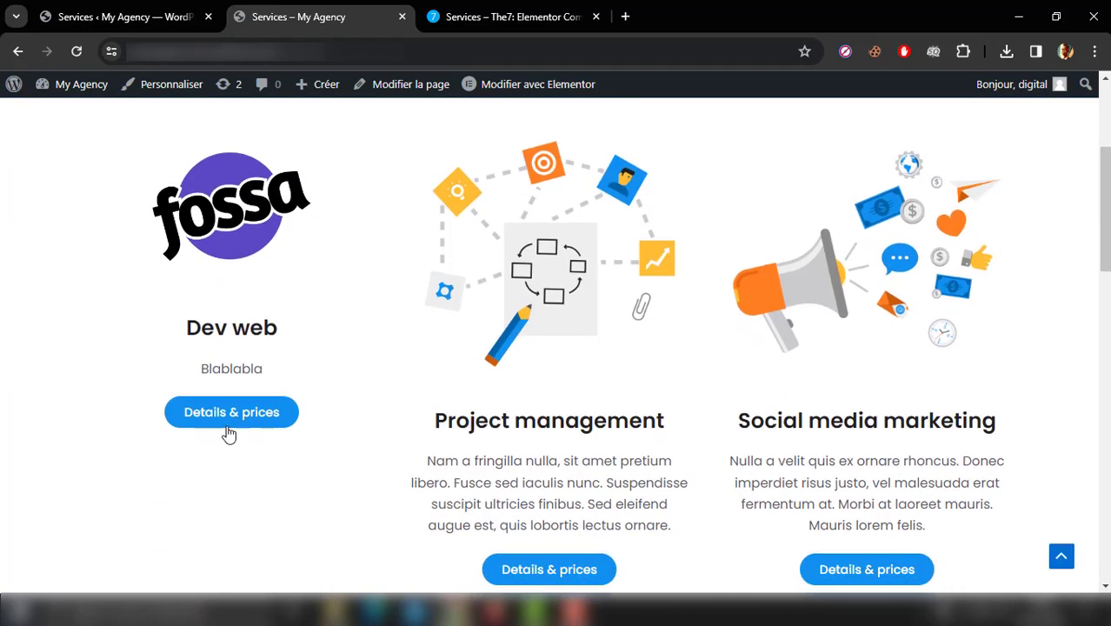
click(227, 426)
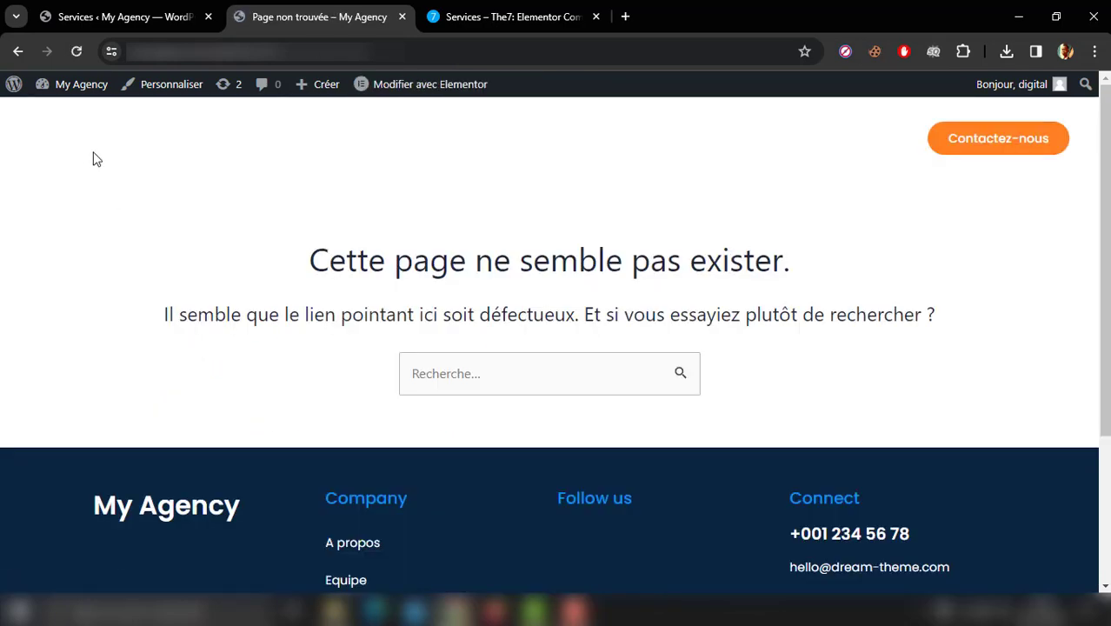
Step: Go back to the live Services page and examine which service cards the grid shows
click(17, 52)
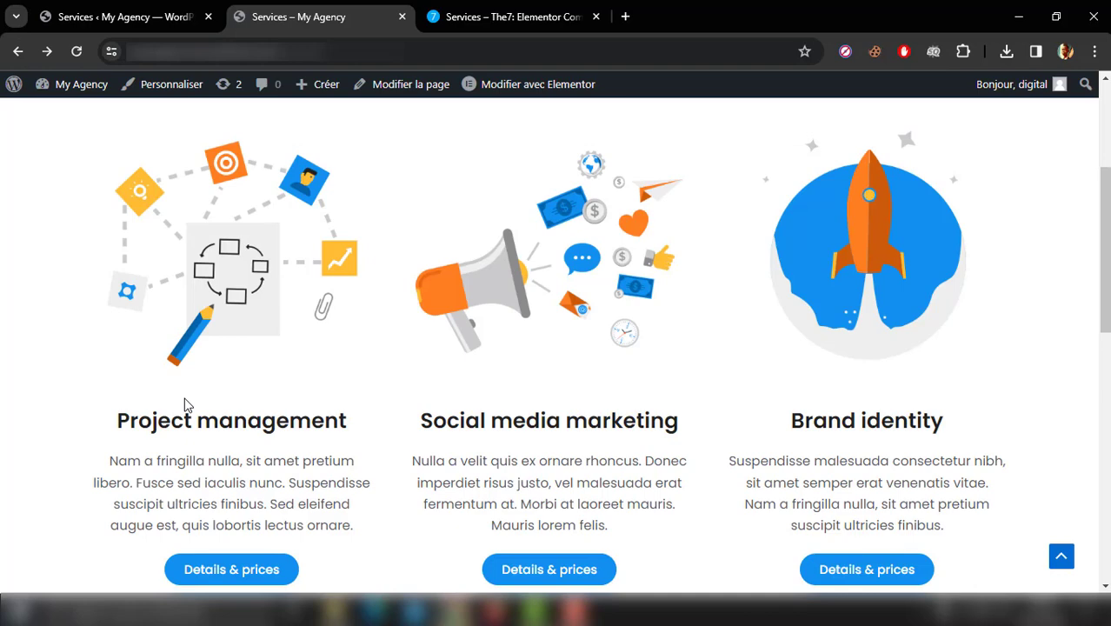
scroll(184, 404, up, 1)
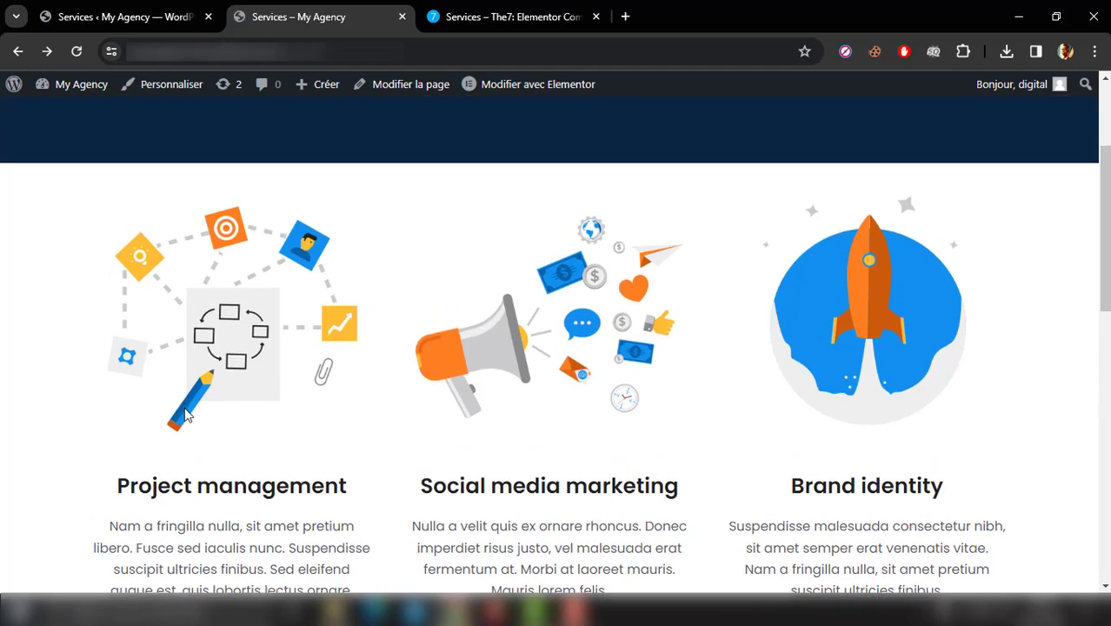
scroll(48, 419, down, 1)
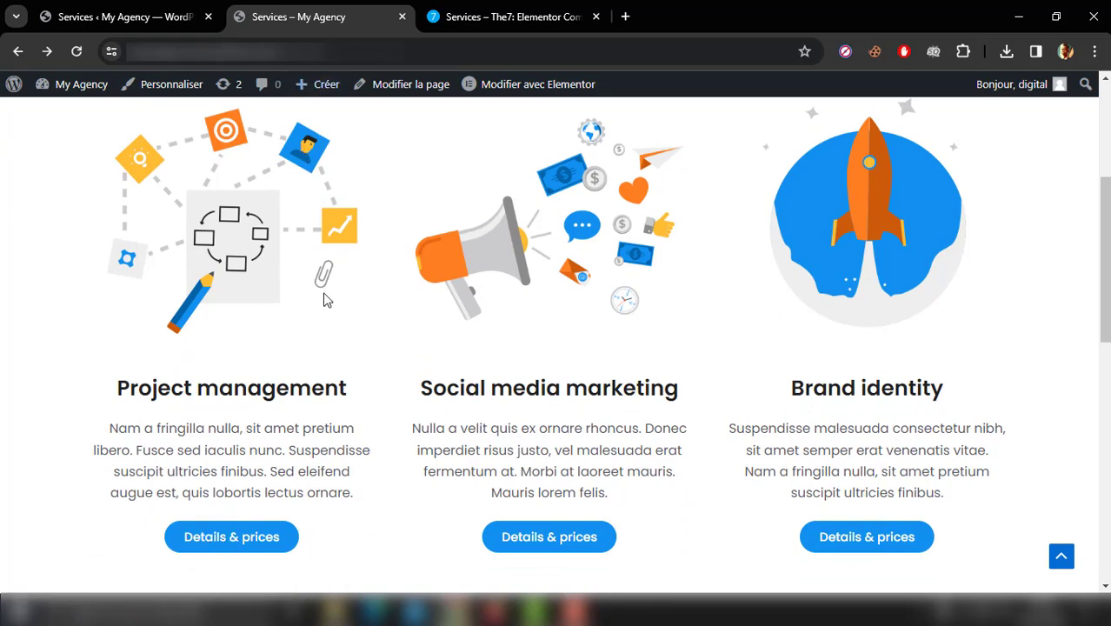
scroll(477, 319, up, 3)
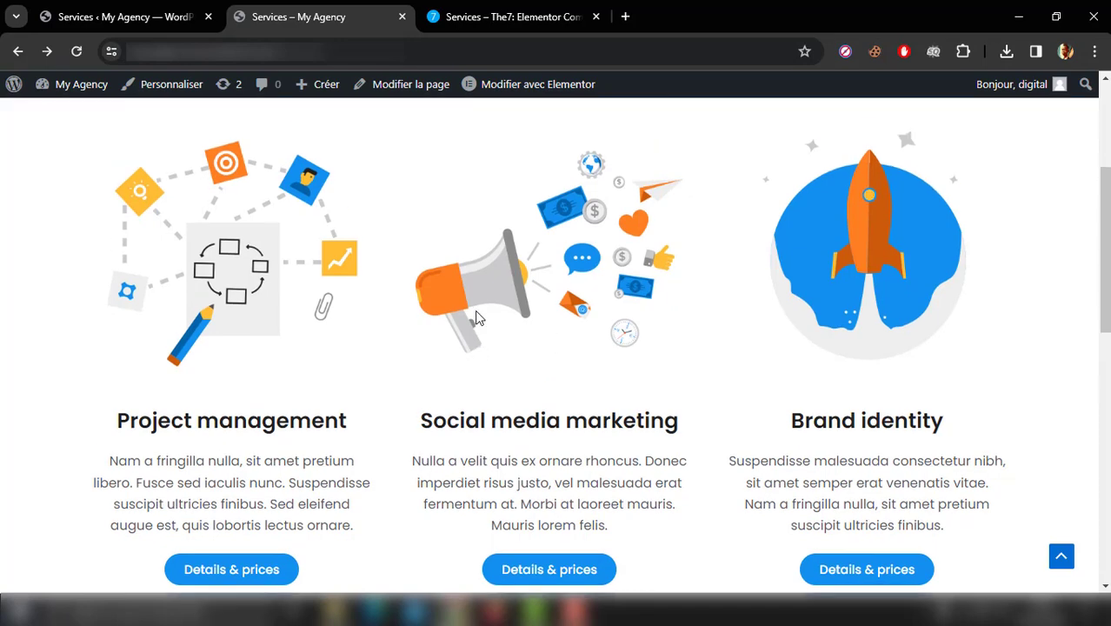
scroll(476, 318, up, 2)
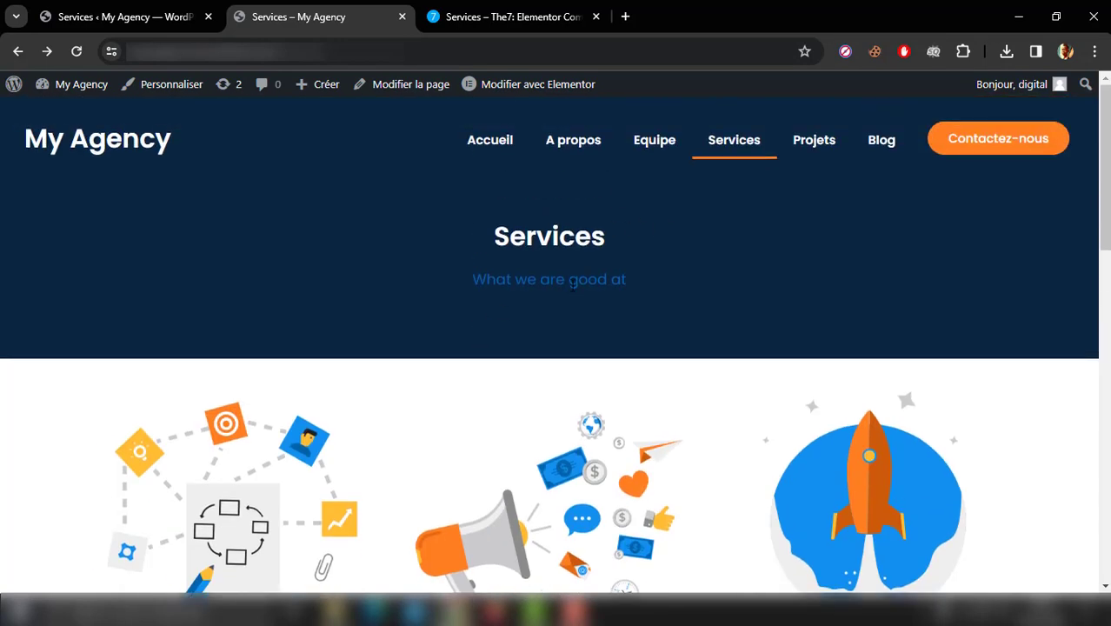
Step: Switch to The7 demo, open its home page and examine the sections from Services down to the projects carousel
click(495, 15)
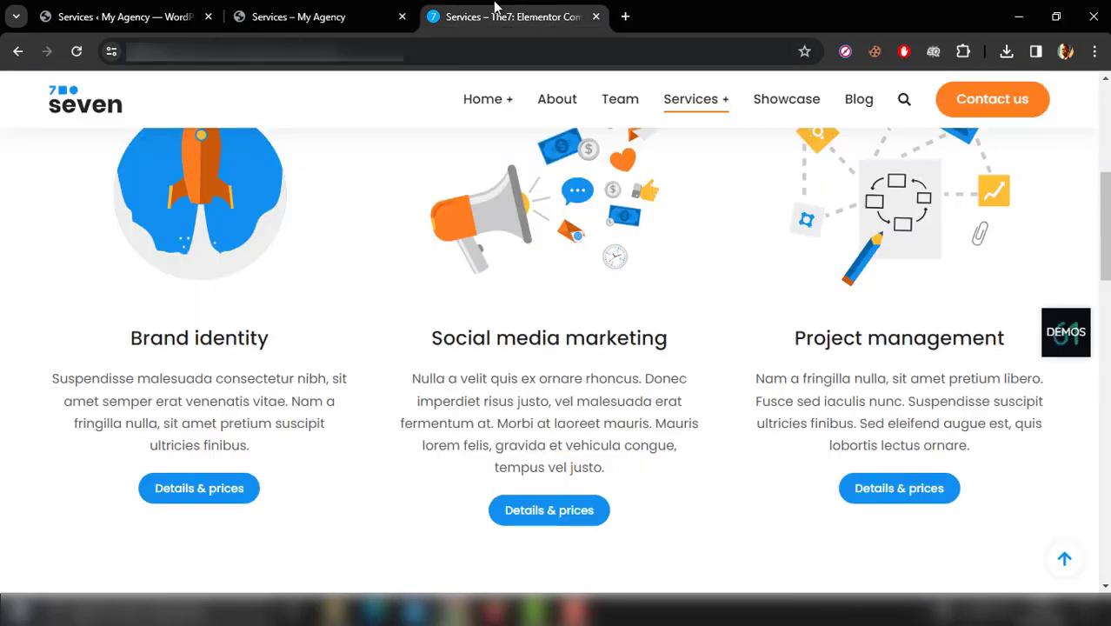
scroll(478, 81, up, 1)
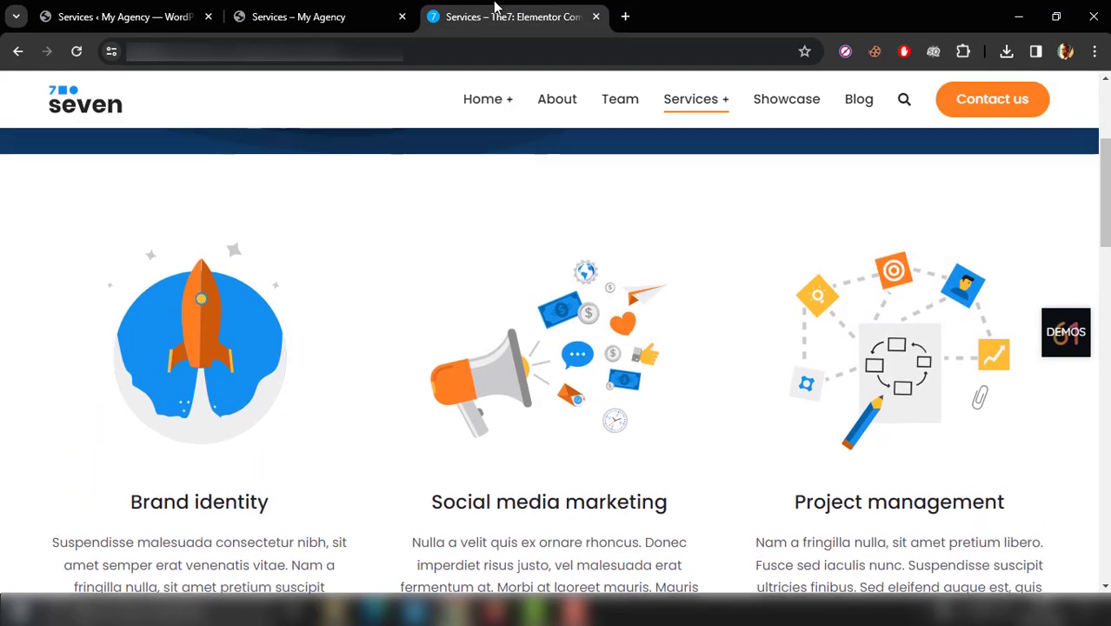
click(479, 111)
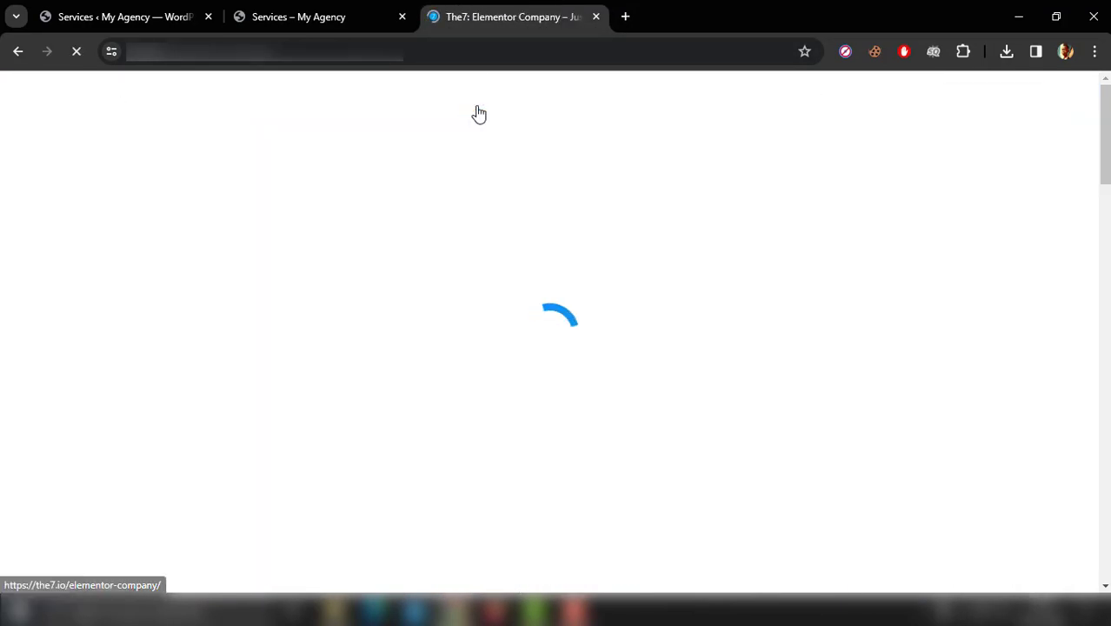
scroll(310, 367, down, 7)
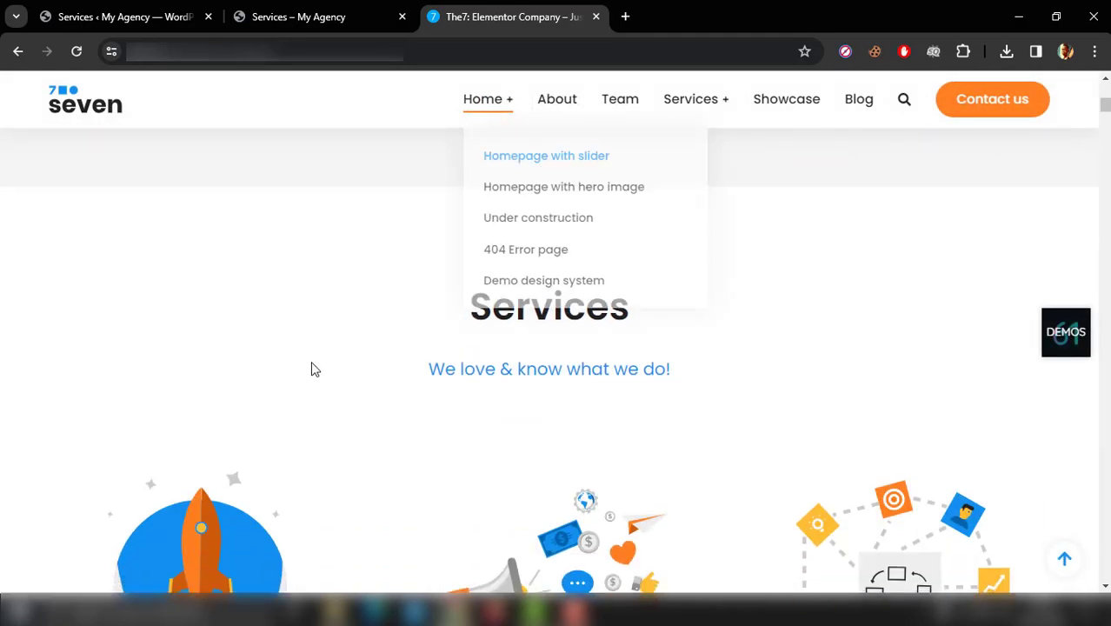
scroll(311, 367, down, 8)
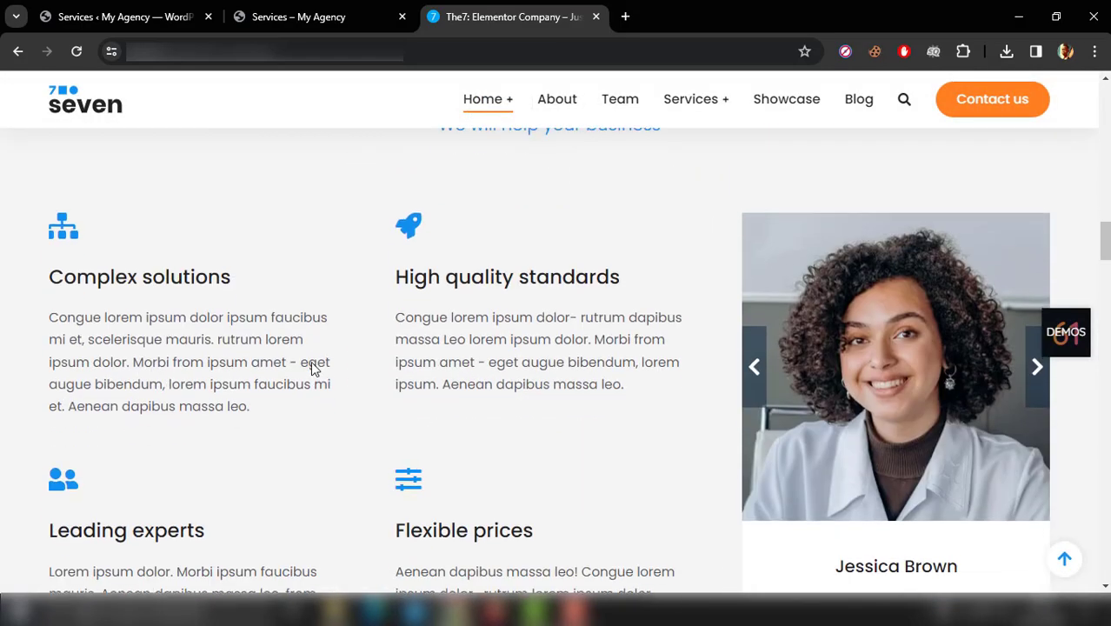
scroll(313, 368, down, 7)
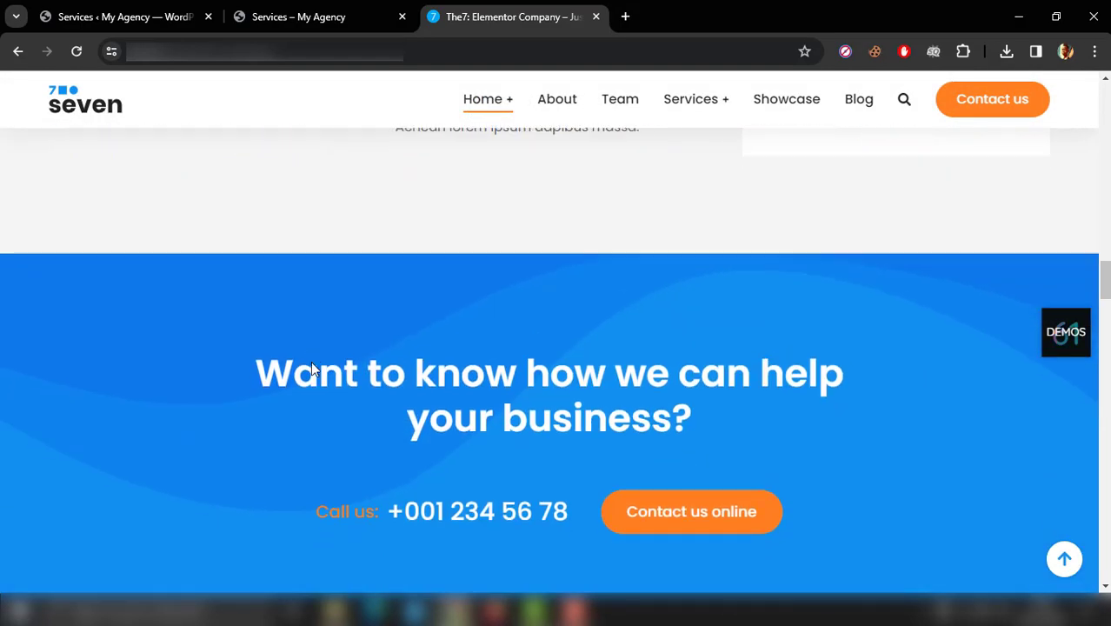
scroll(313, 368, down, 5)
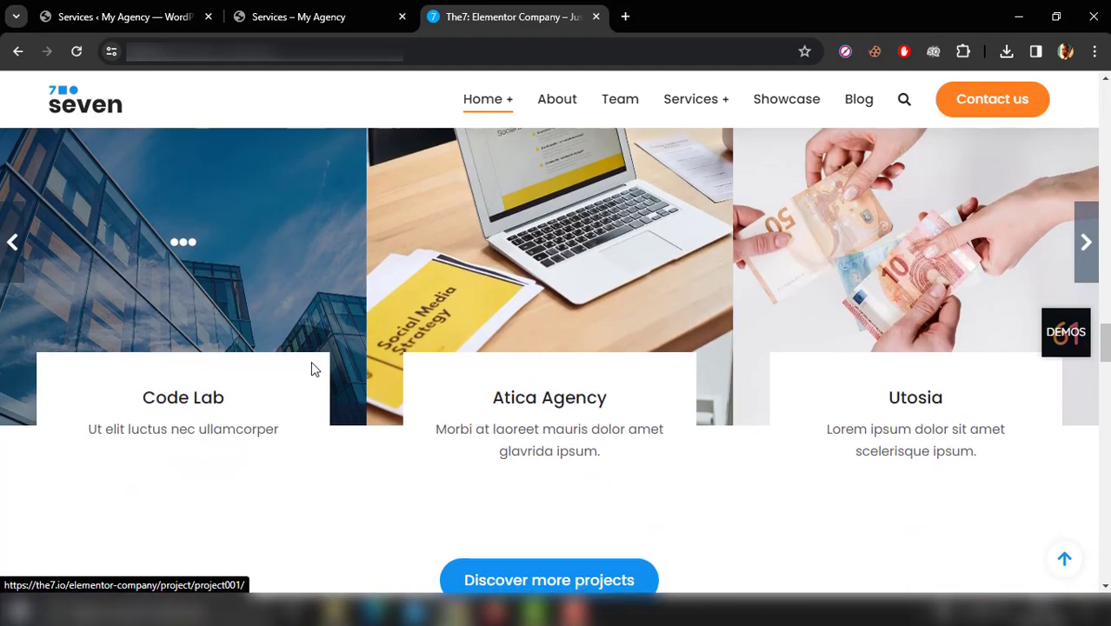